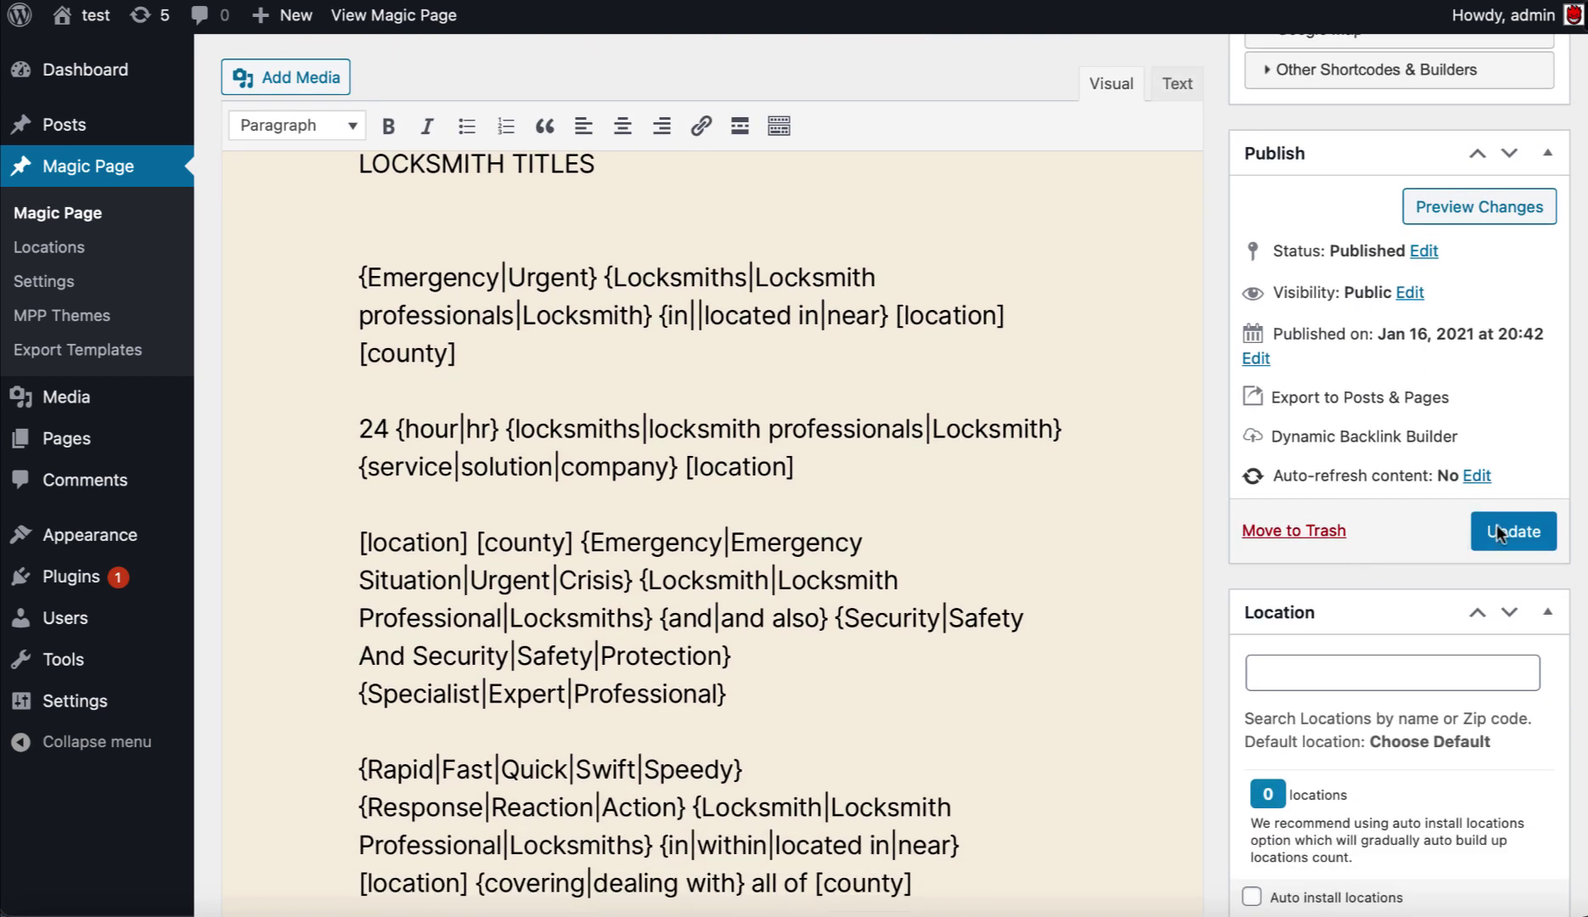
Step: Save the locksmith magic page's latest edits so 'Post updated' appears
left_click(1508, 535)
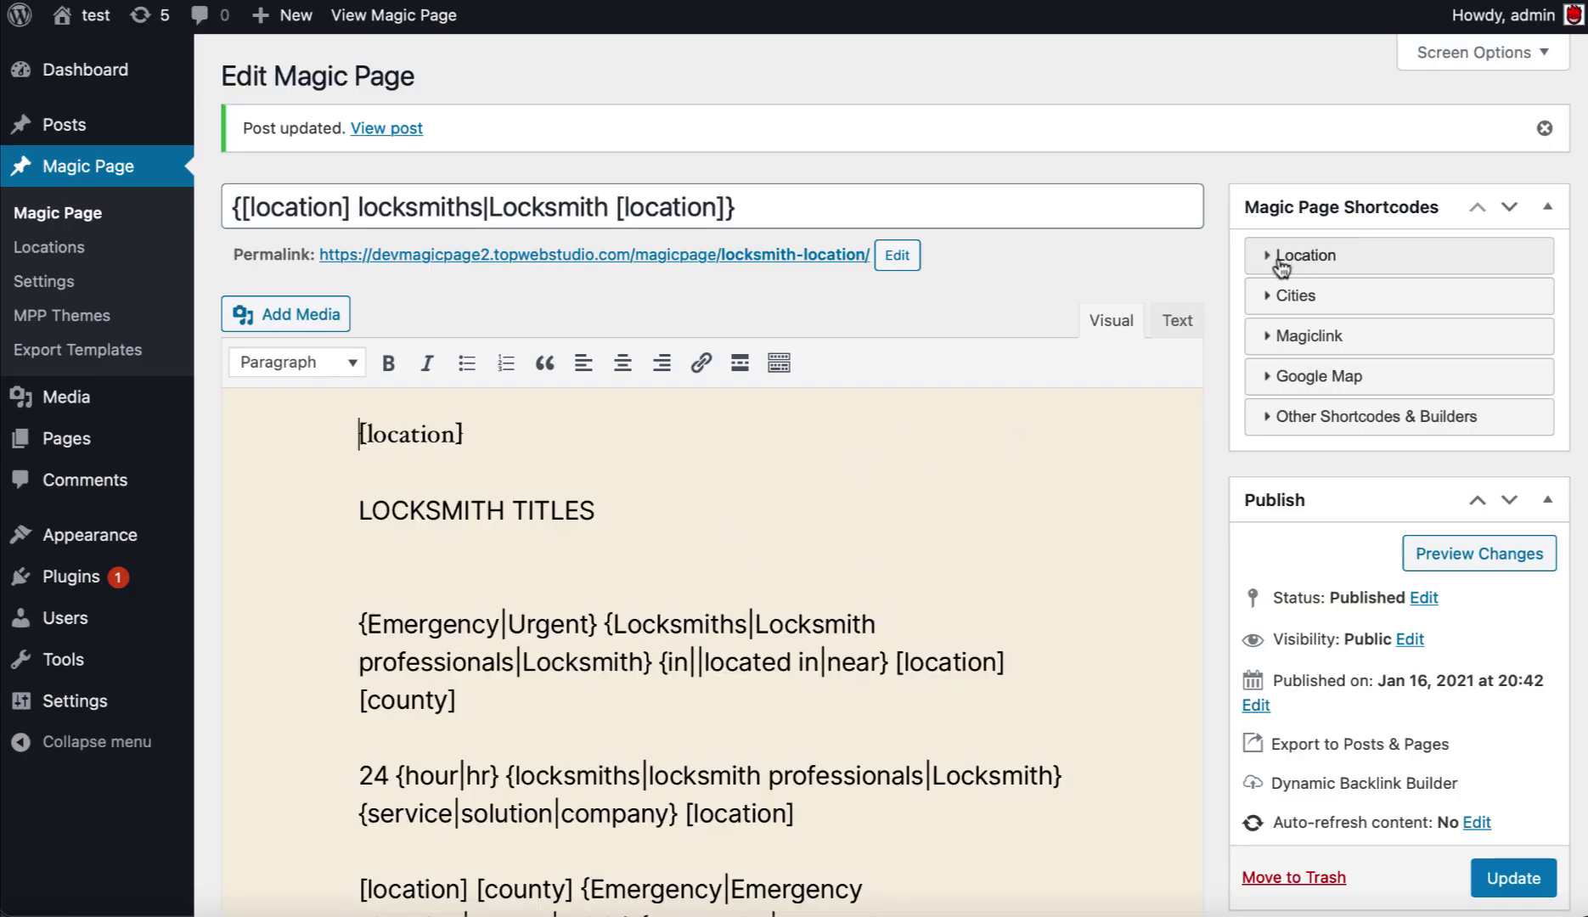
Step: Review the Location and Cities shortcodes and the cities post type choices, leaving them unchanged
left_click(1278, 265)
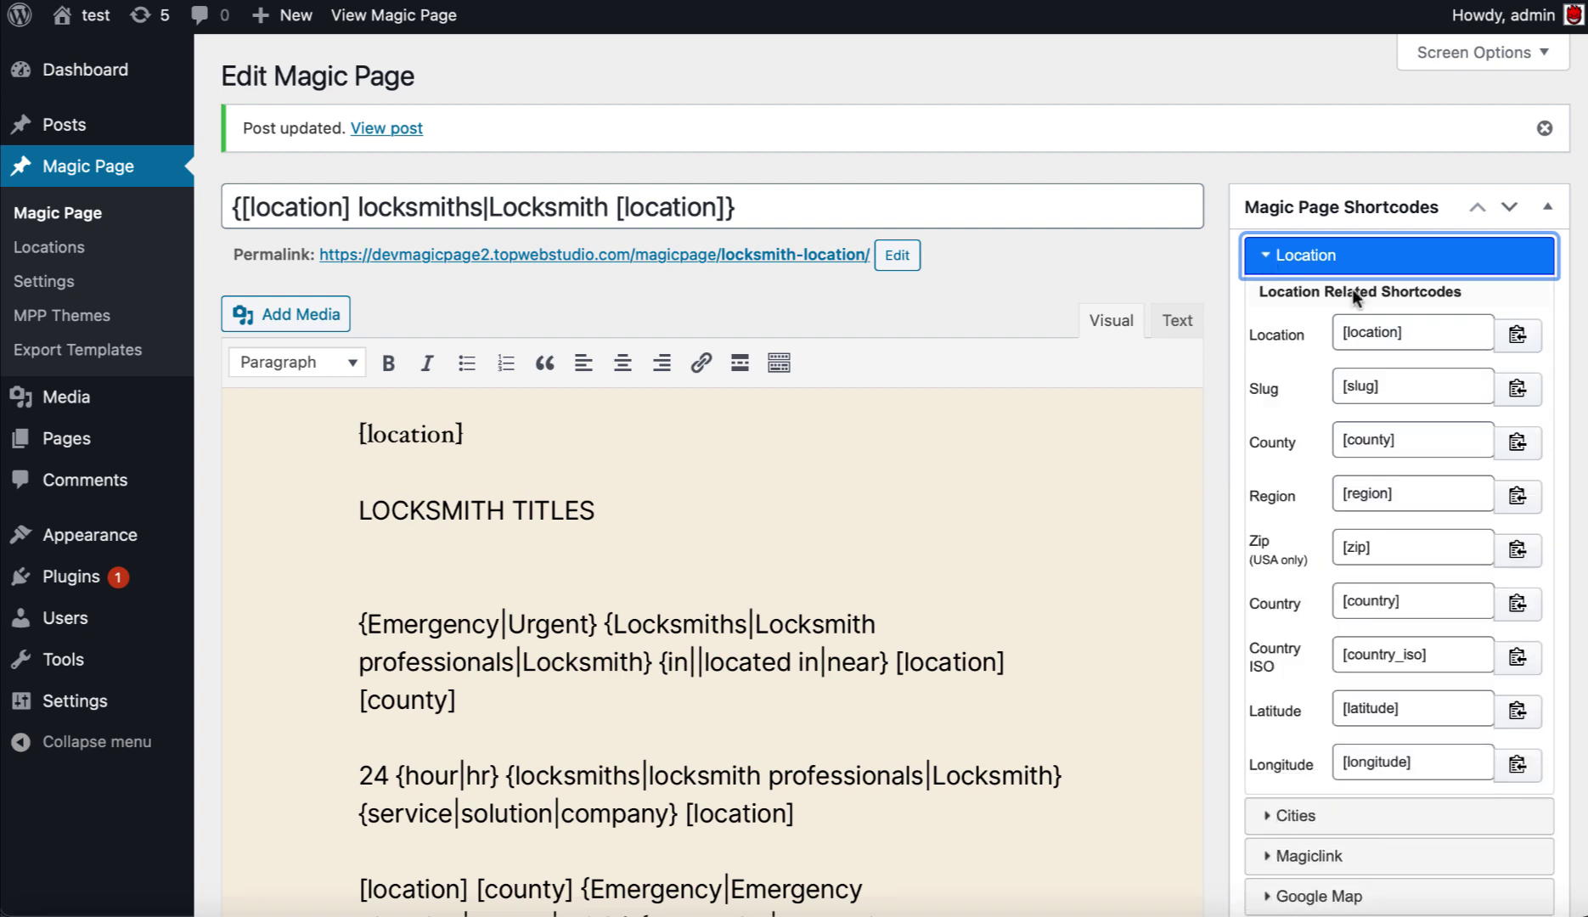
left_click(1274, 260)
left_click(1274, 299)
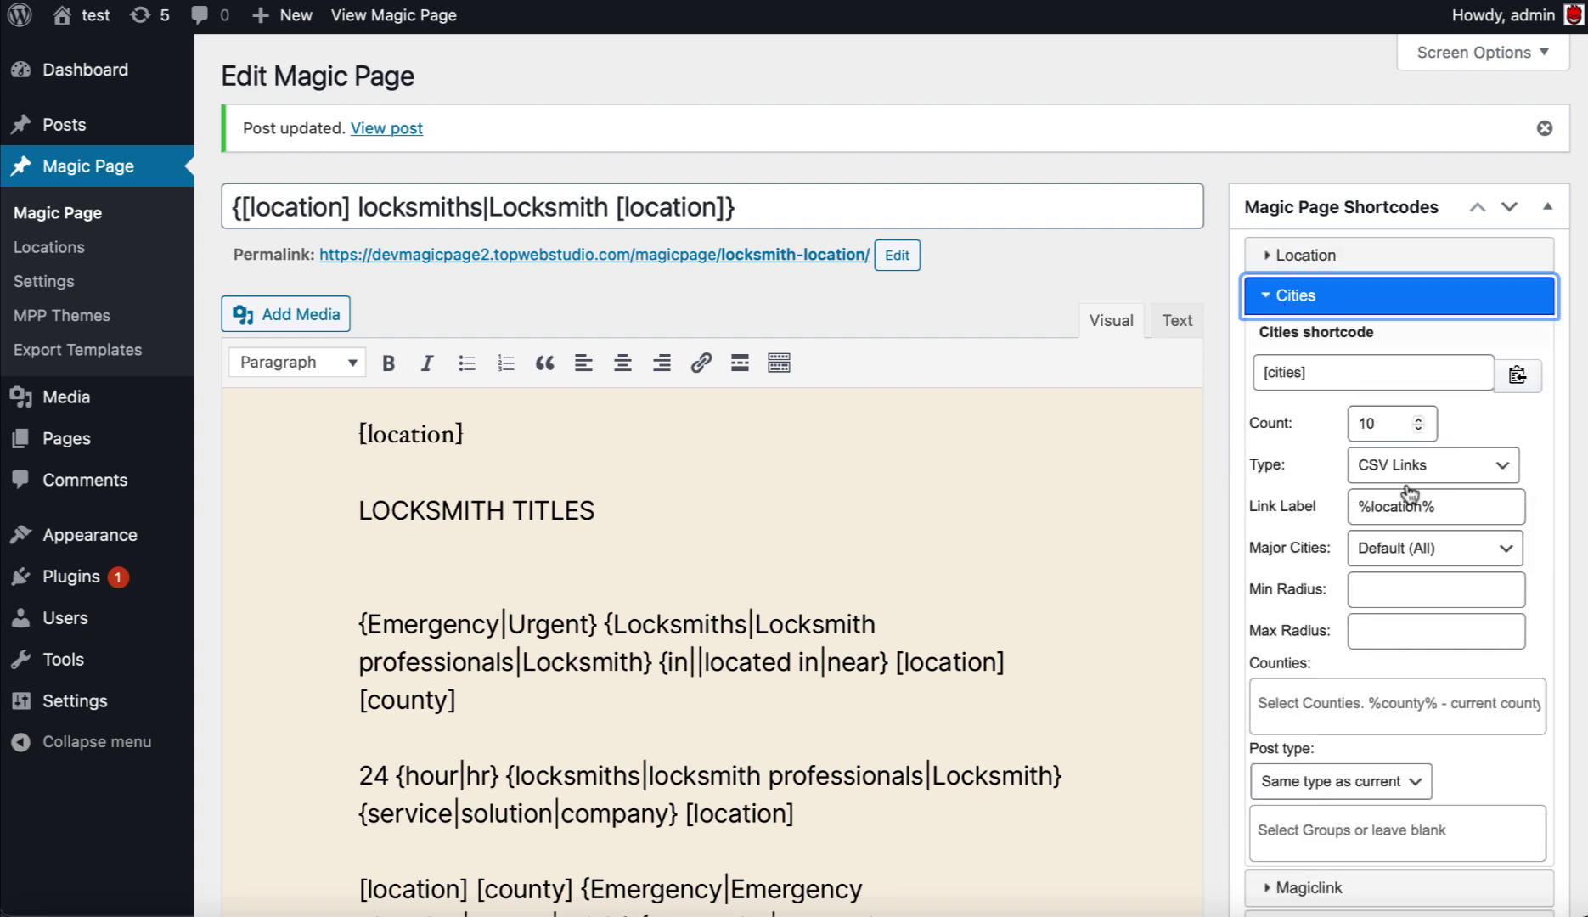
scroll(1435, 552, "down", 2)
left_click(1386, 701)
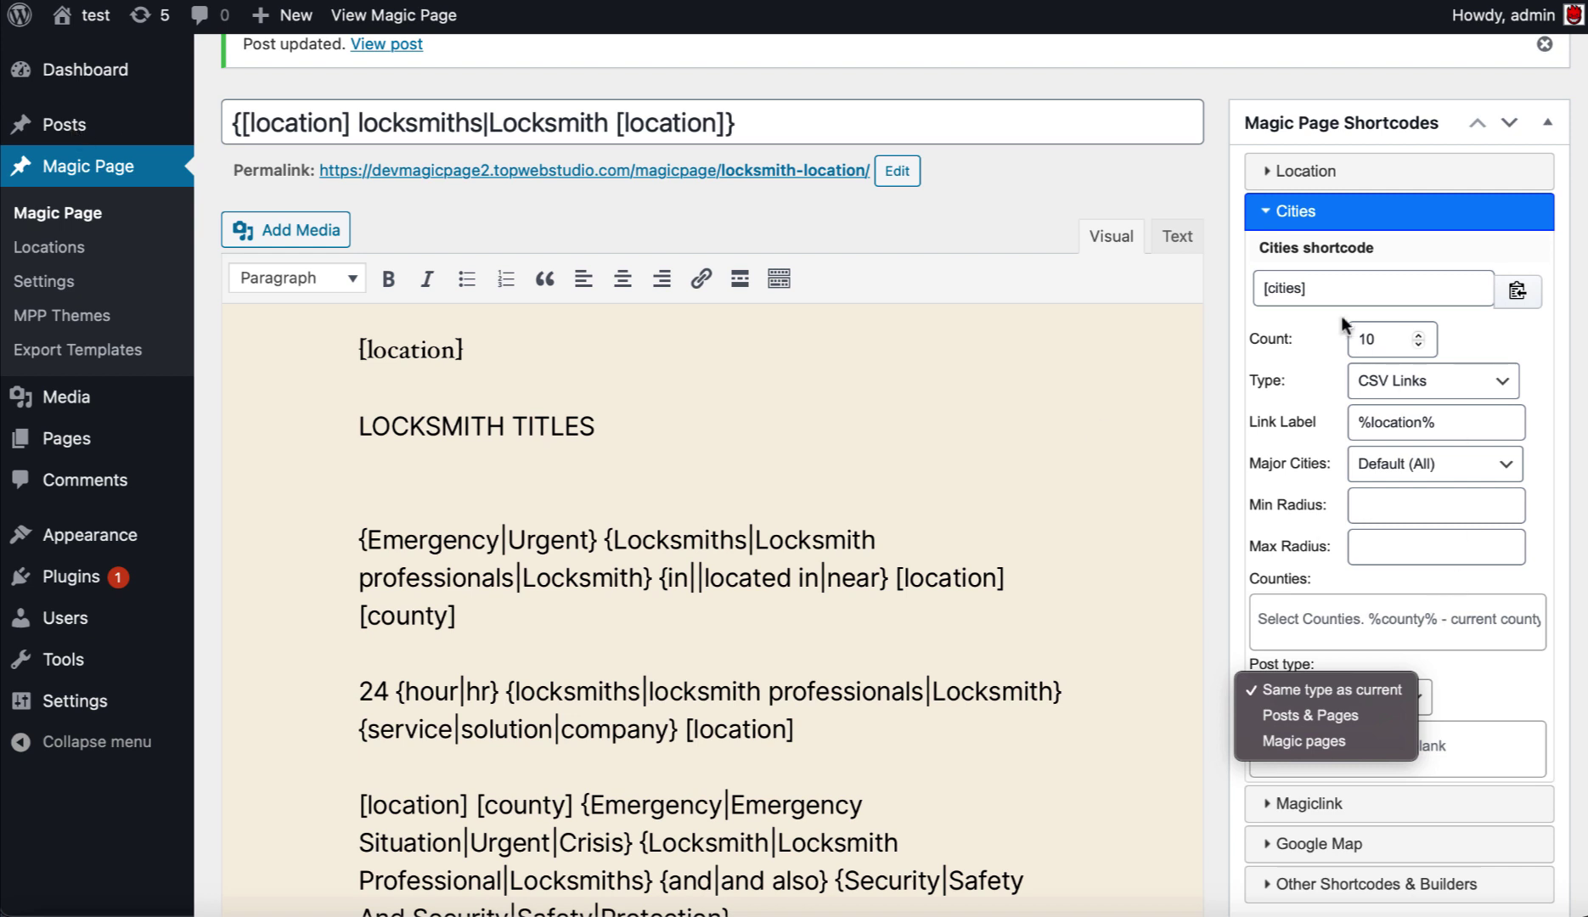
left_click(1265, 208)
left_click(1265, 208)
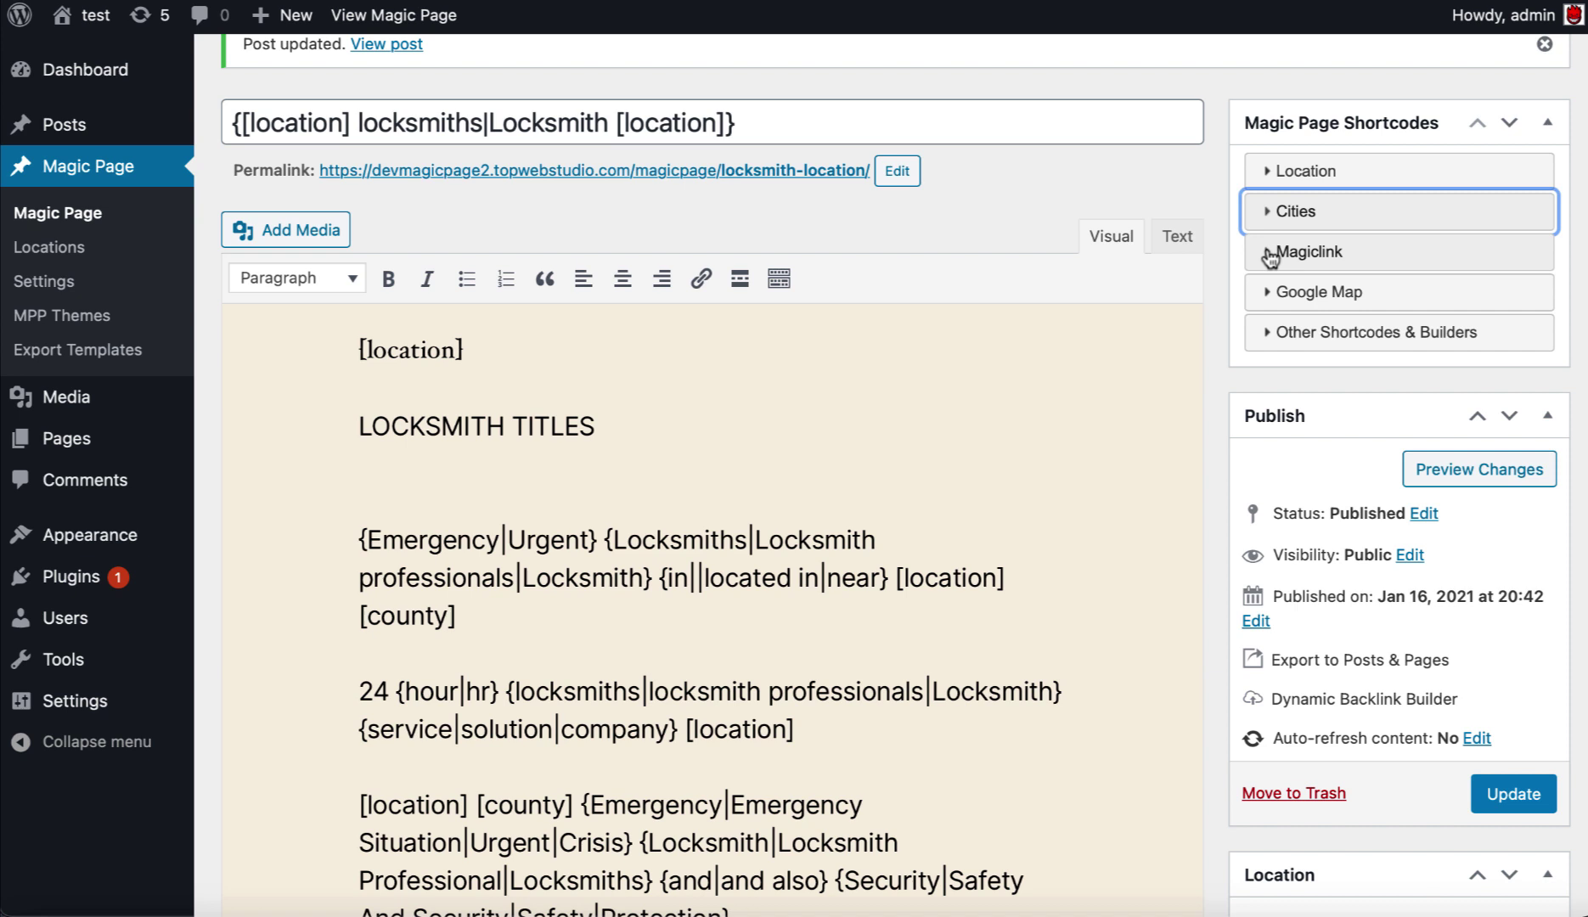
Step: Inspect the Magiclink location search and post type options without changing anything
left_click(1269, 255)
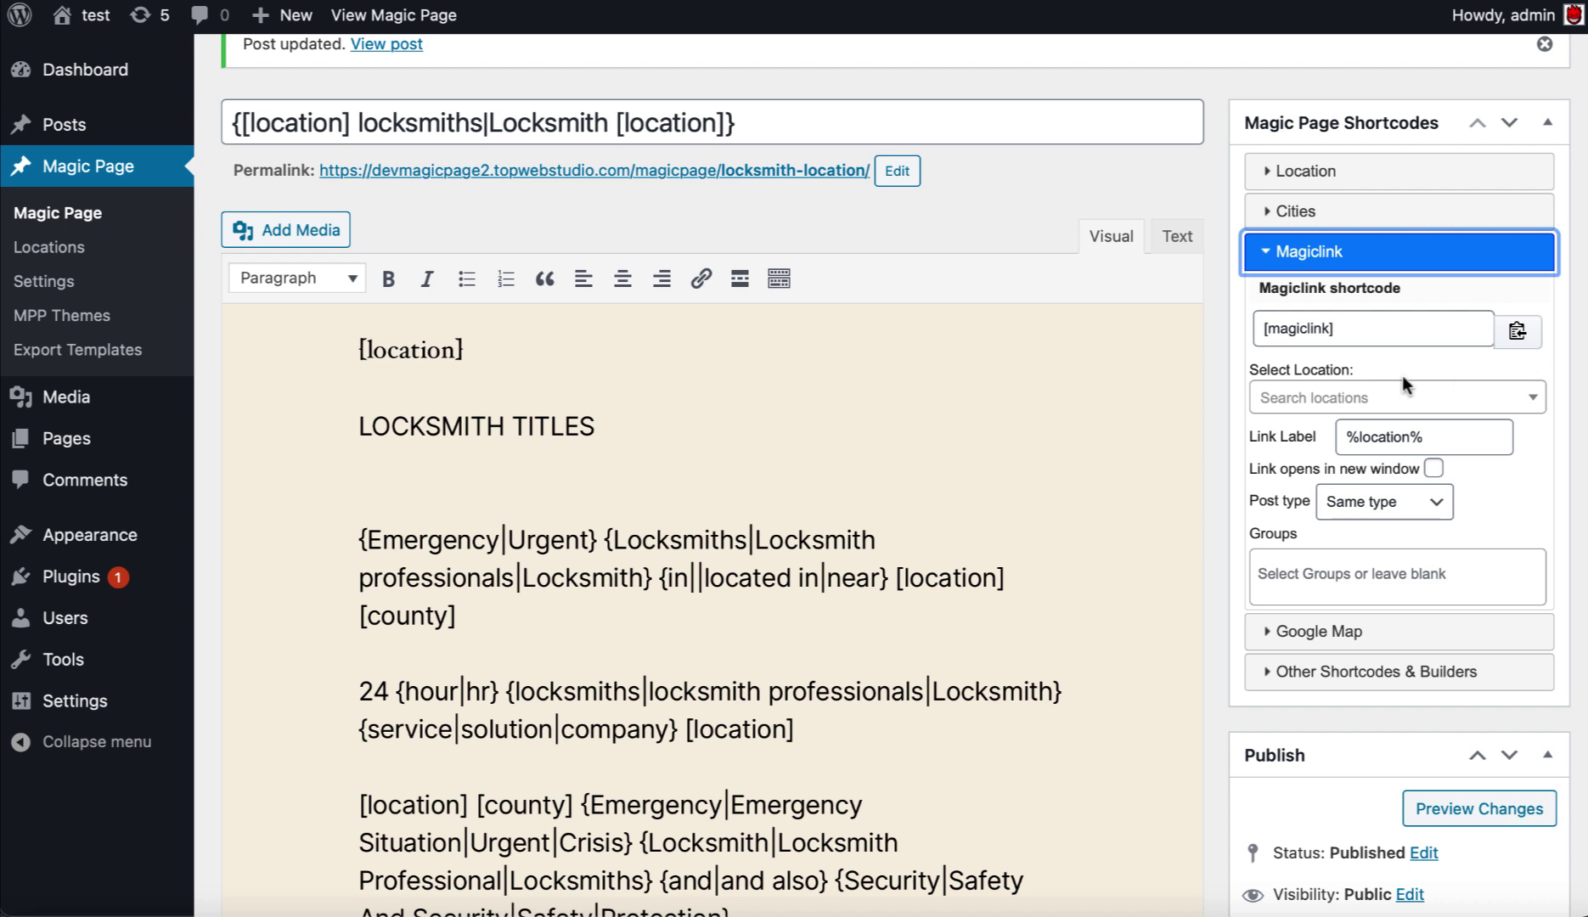
left_click(1524, 396)
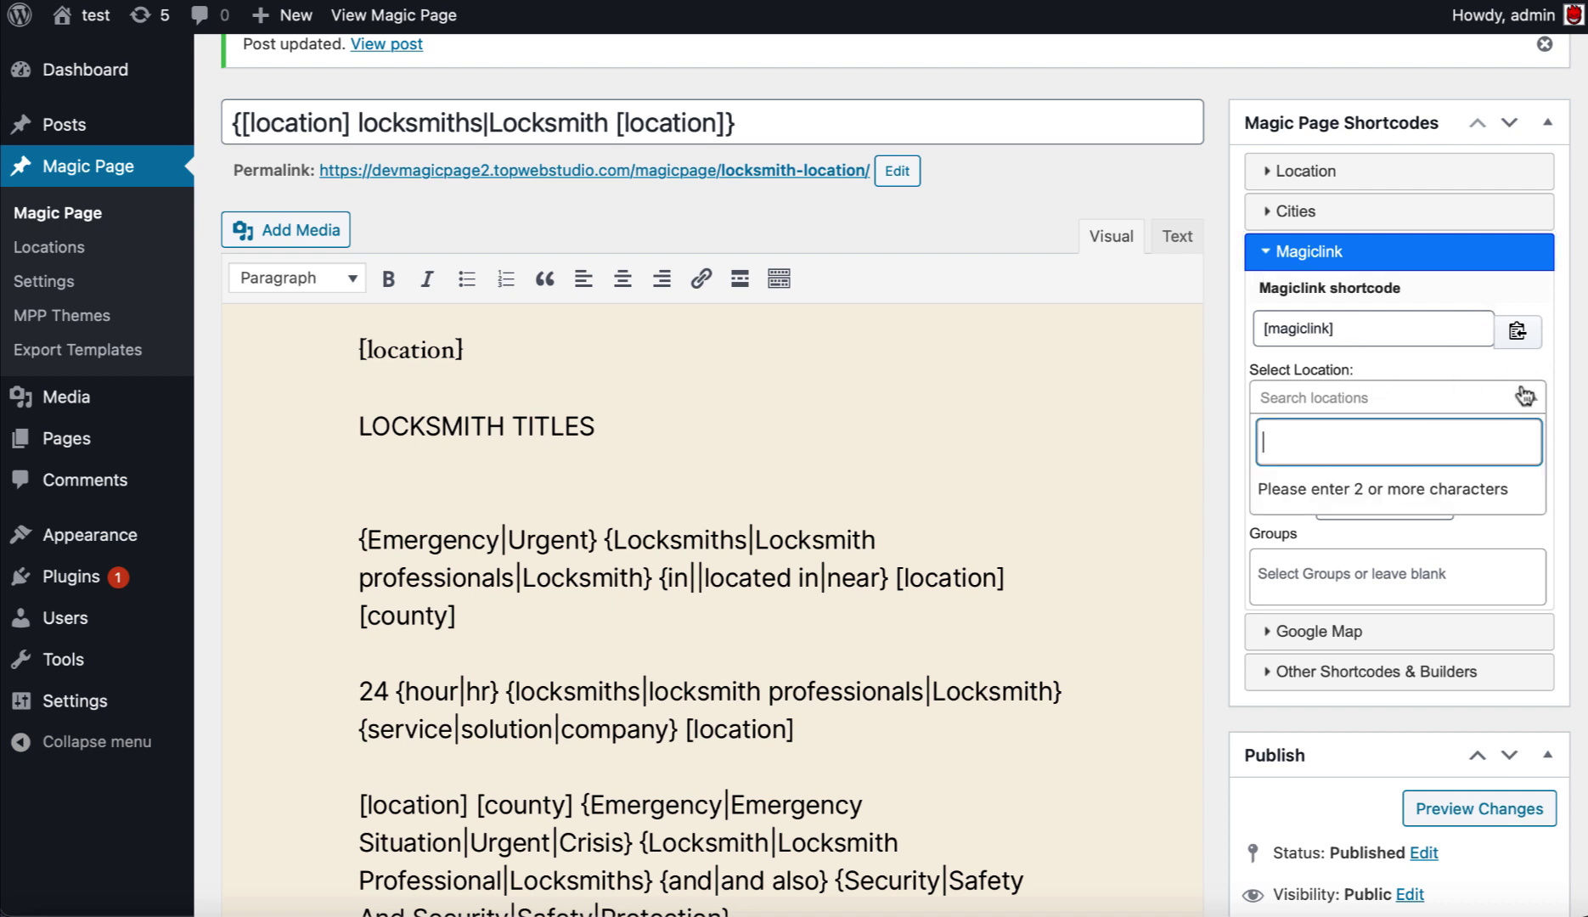
left_click(1407, 369)
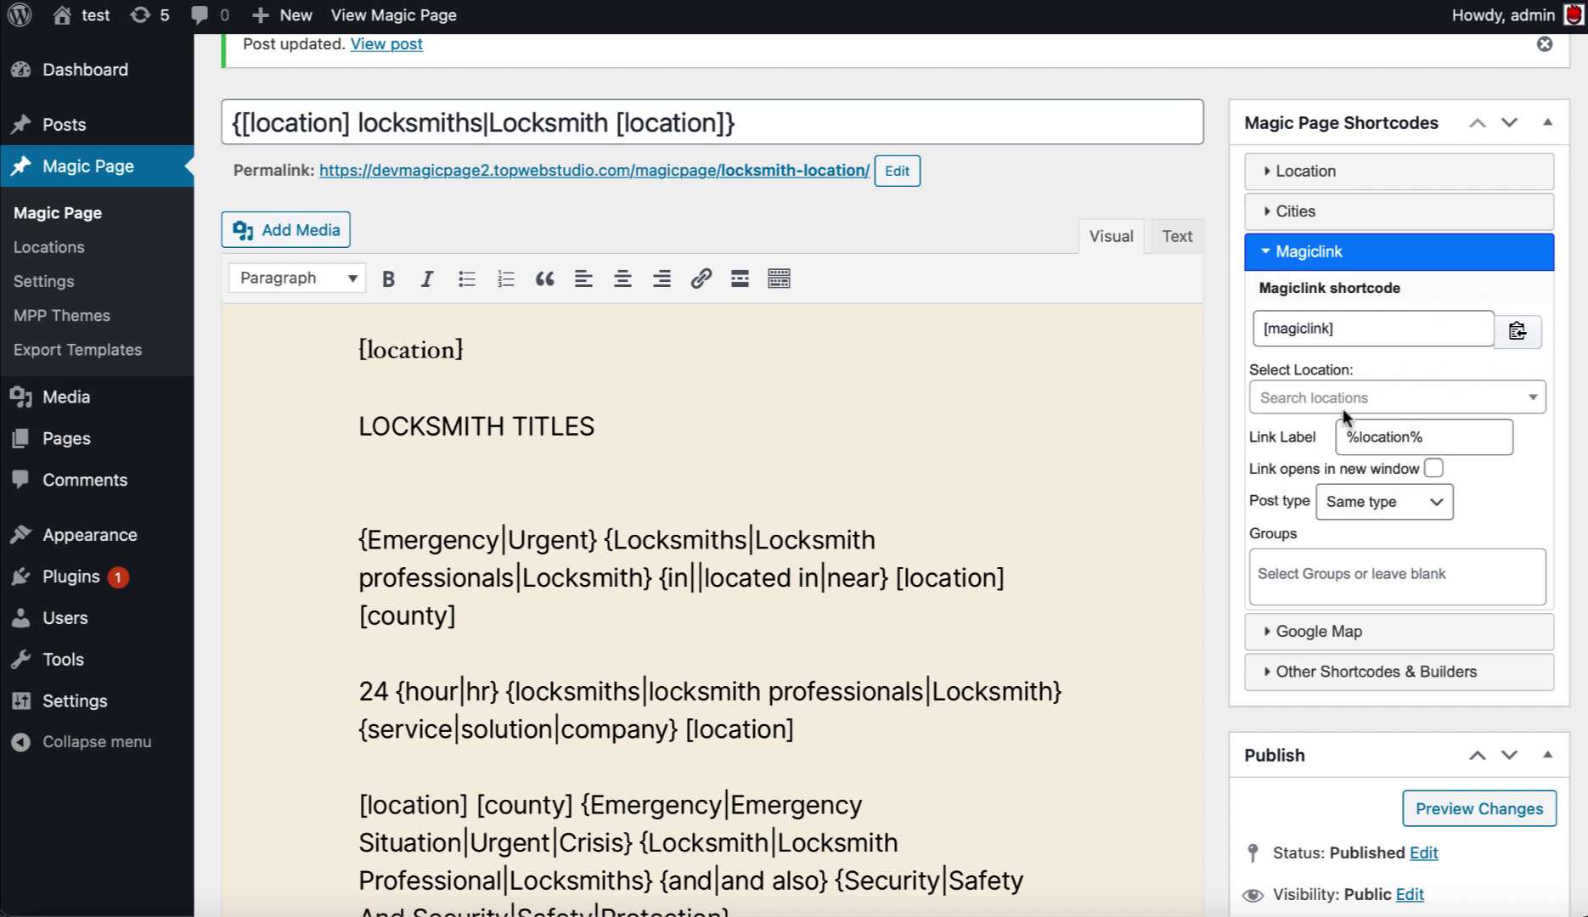
left_click(1413, 507)
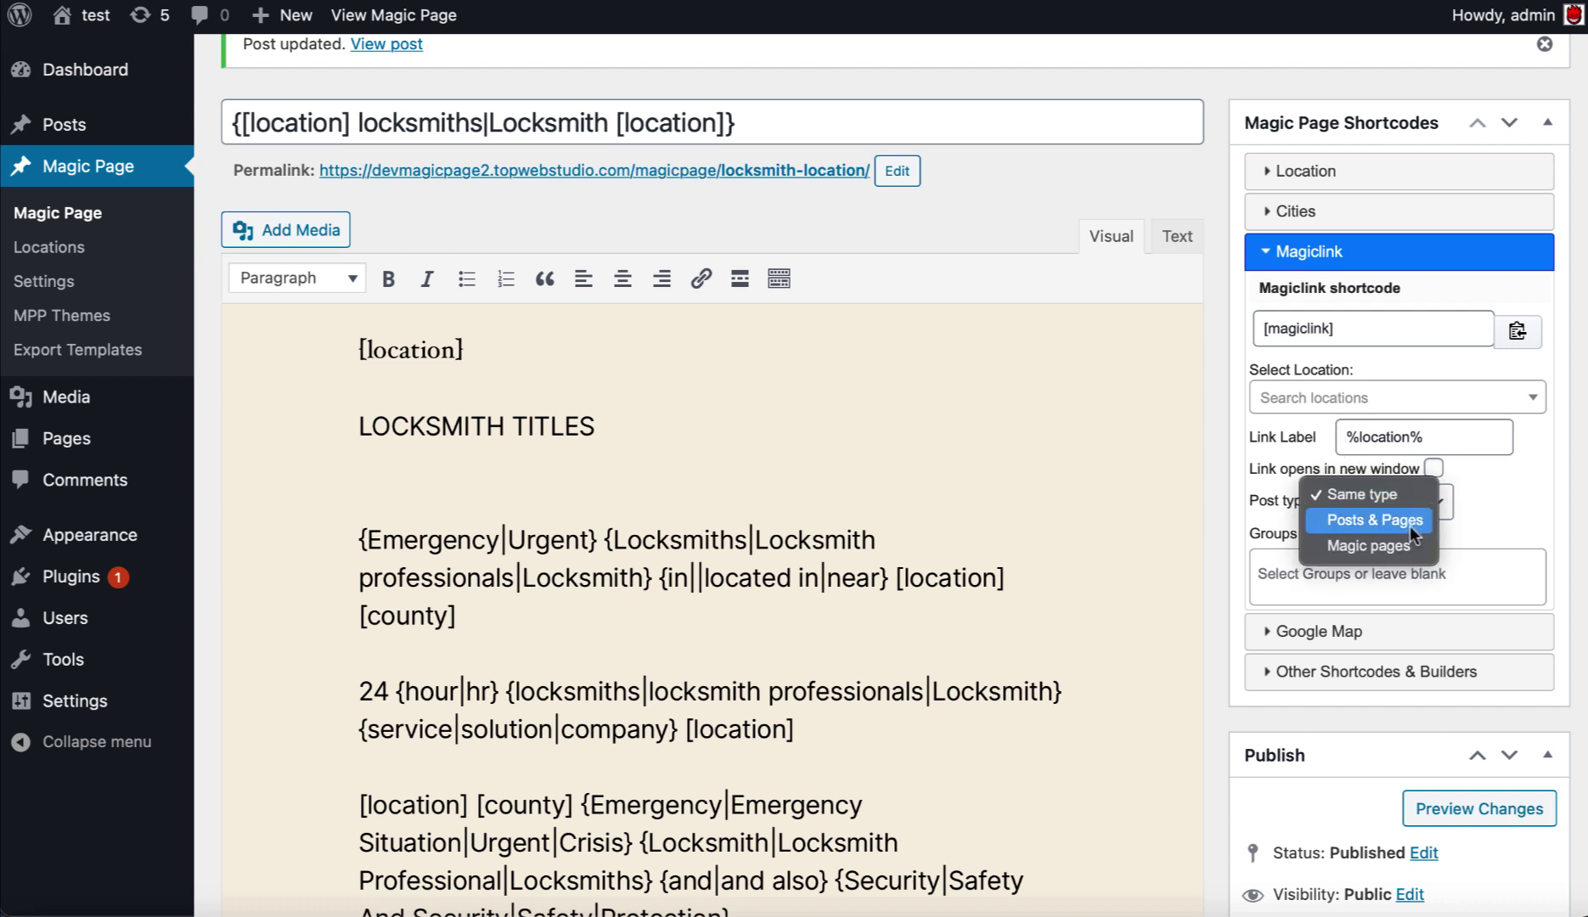
left_click(1481, 521)
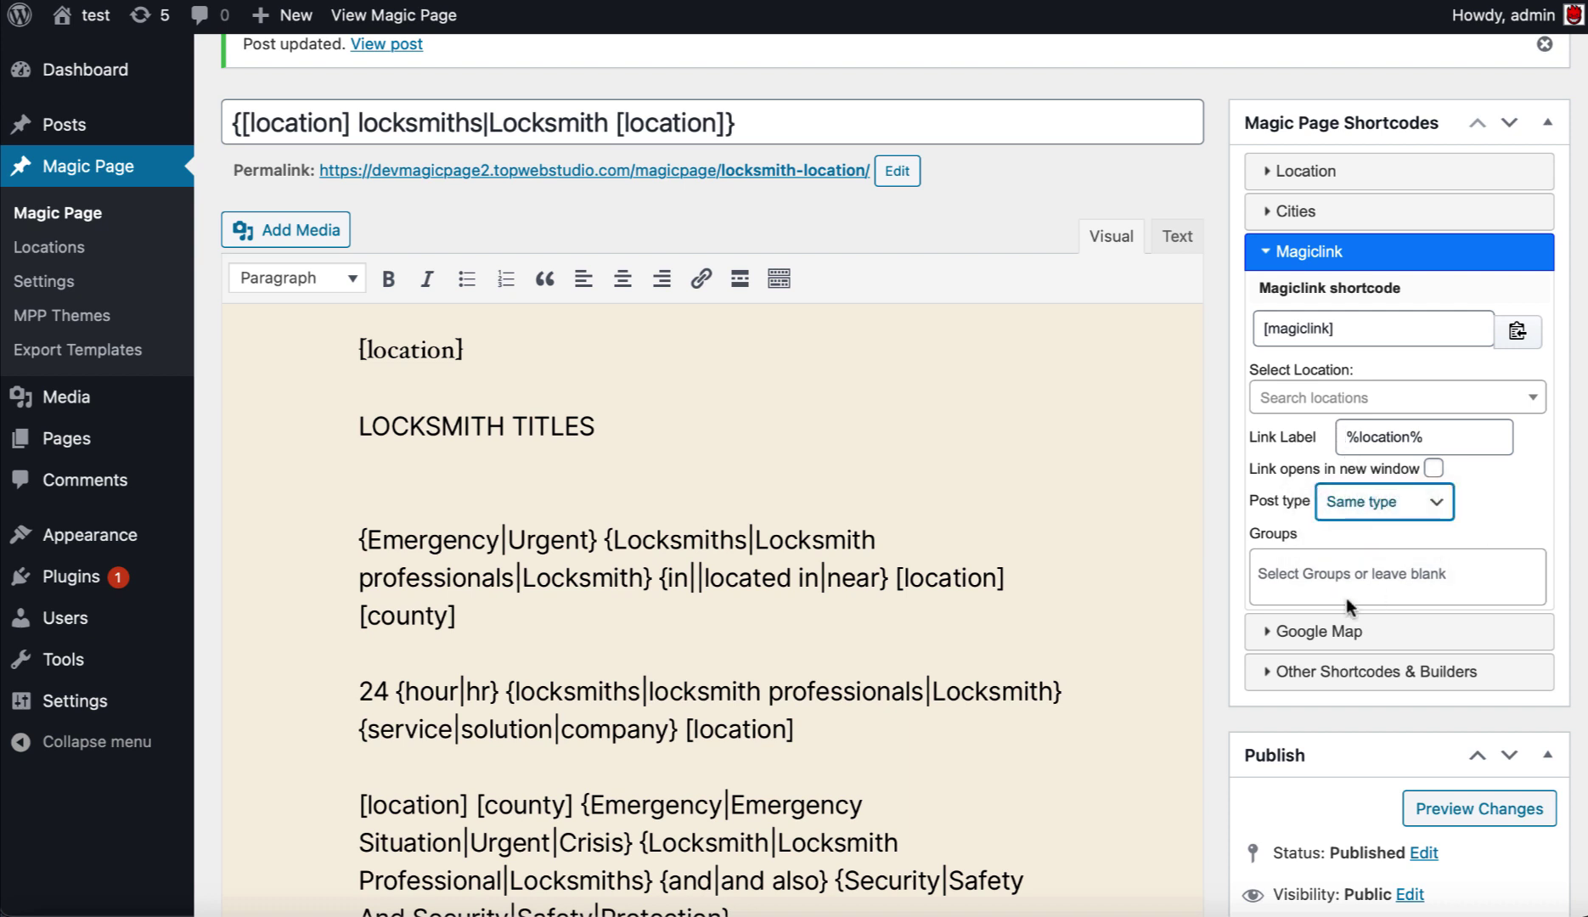
left_click(1267, 255)
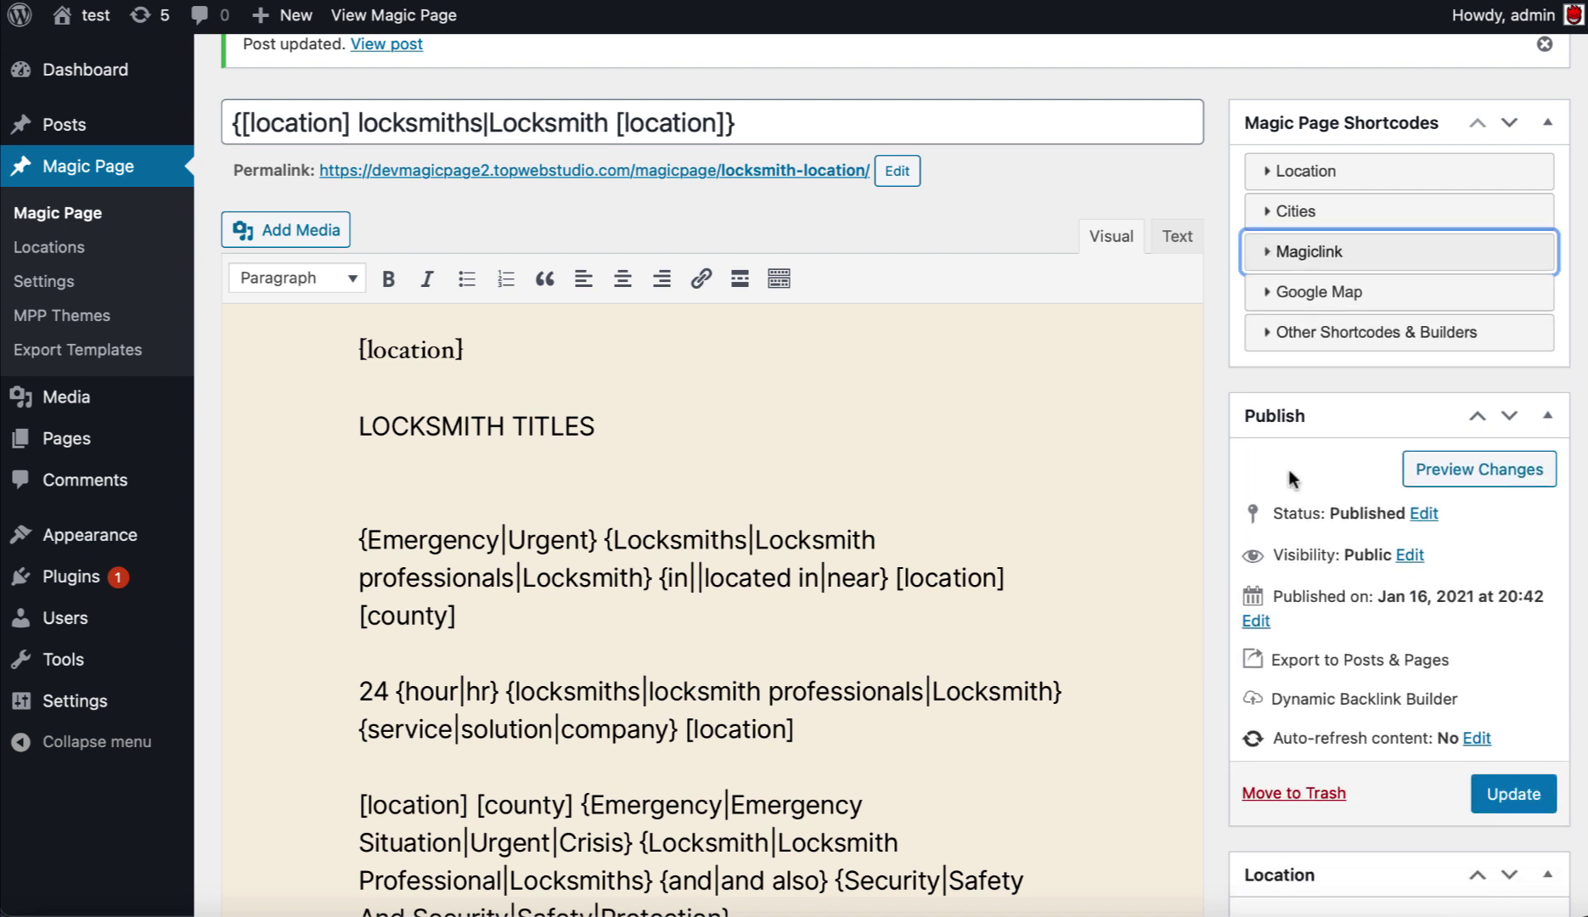
left_click(1349, 662)
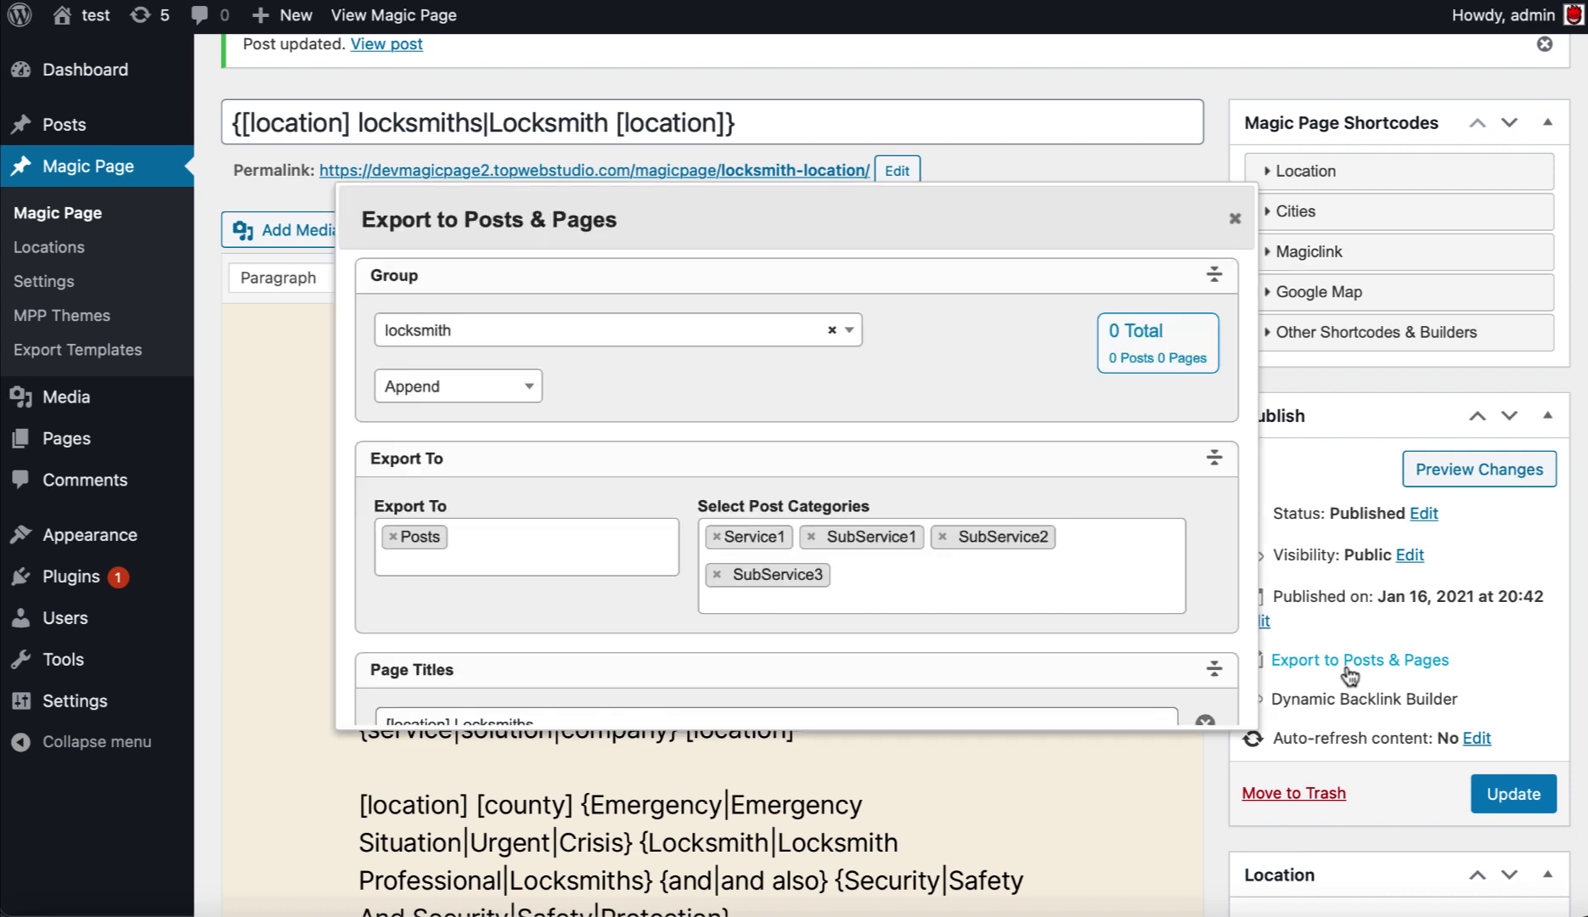
scroll(839, 422, "up", 1)
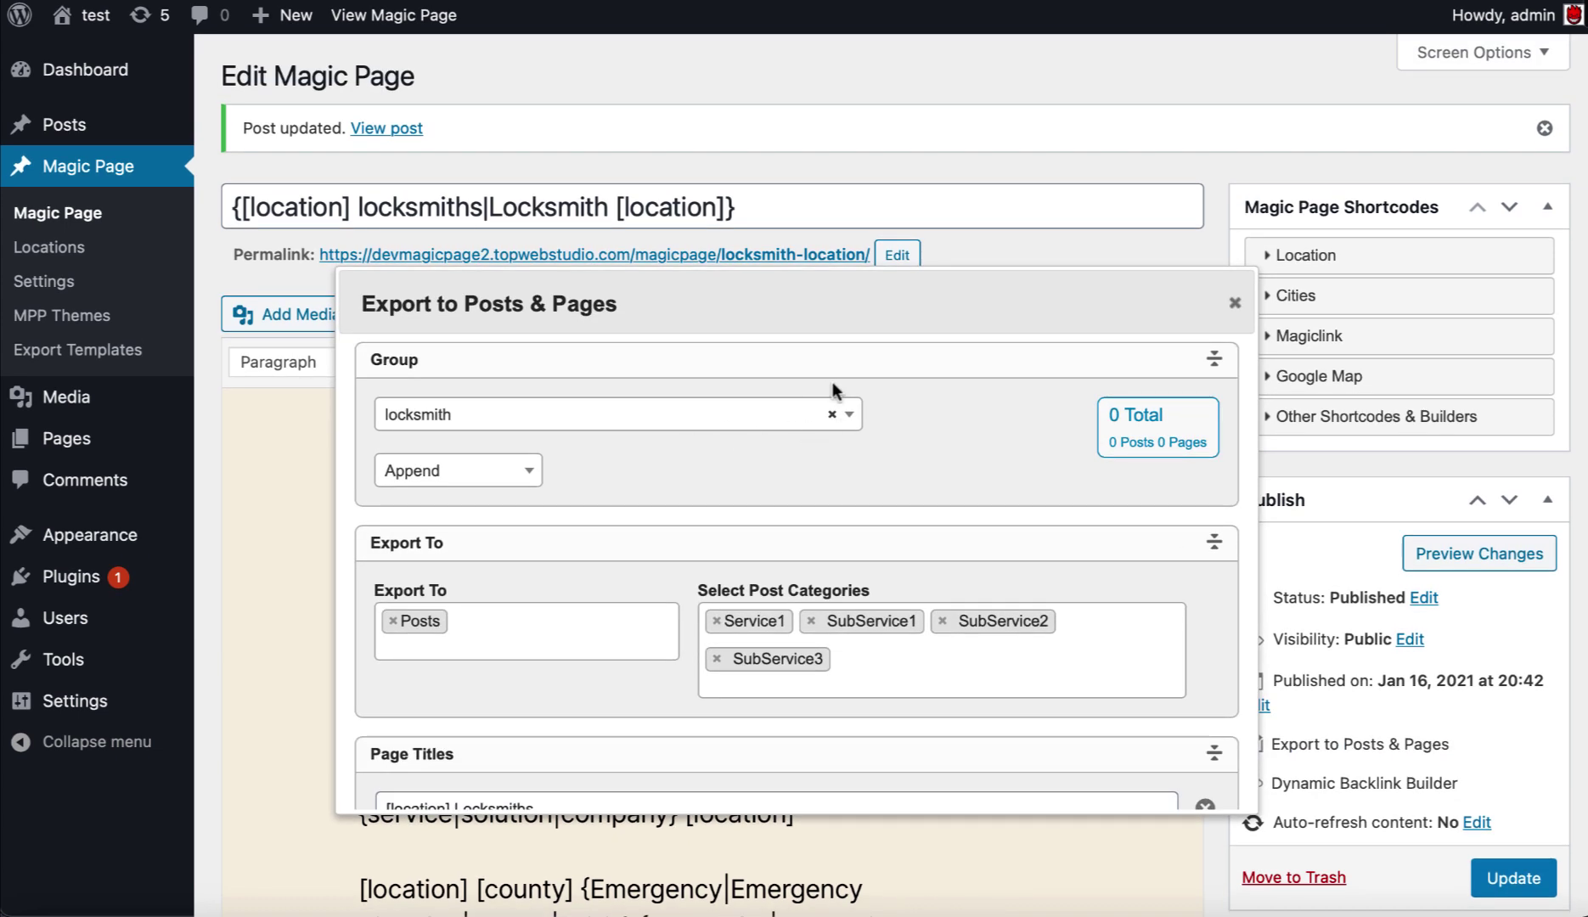
left_click(744, 425)
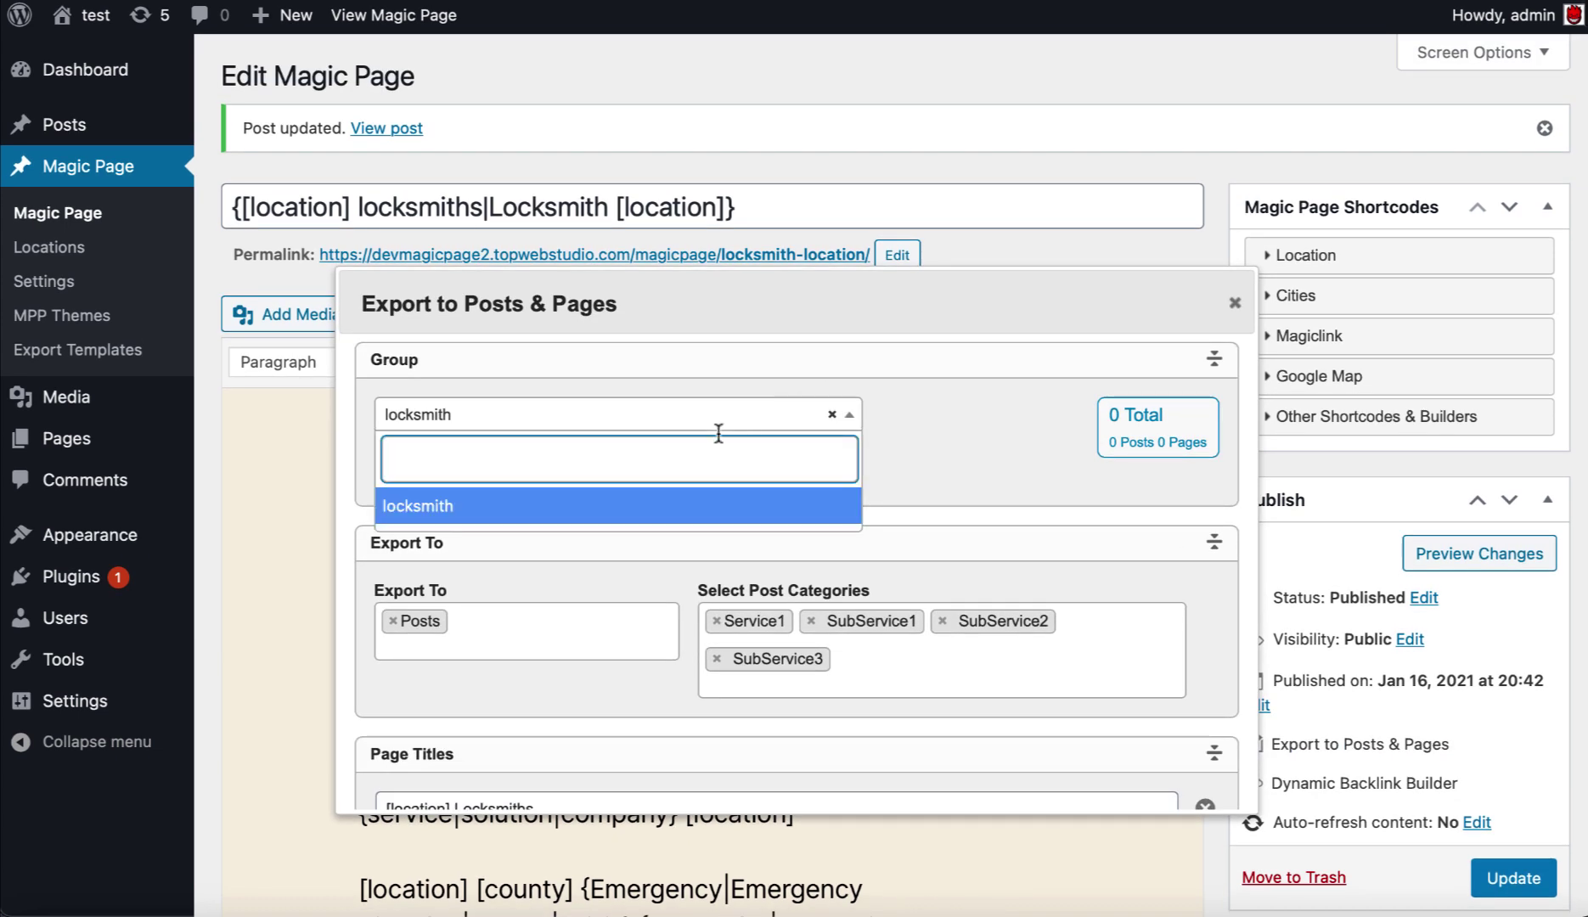
left_click(654, 505)
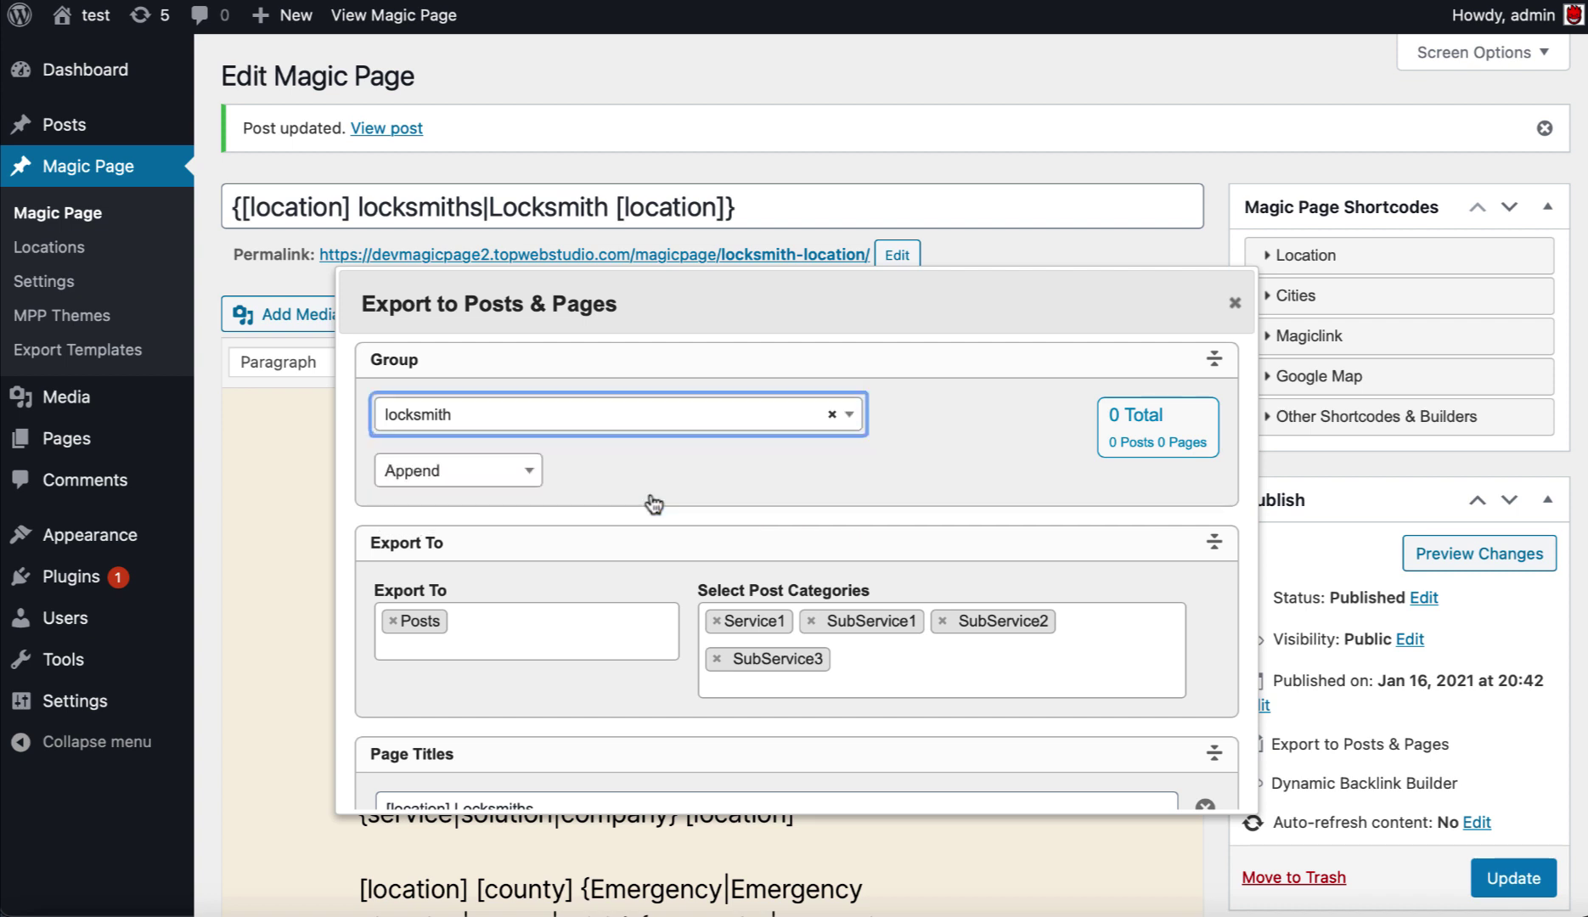
left_click(732, 423)
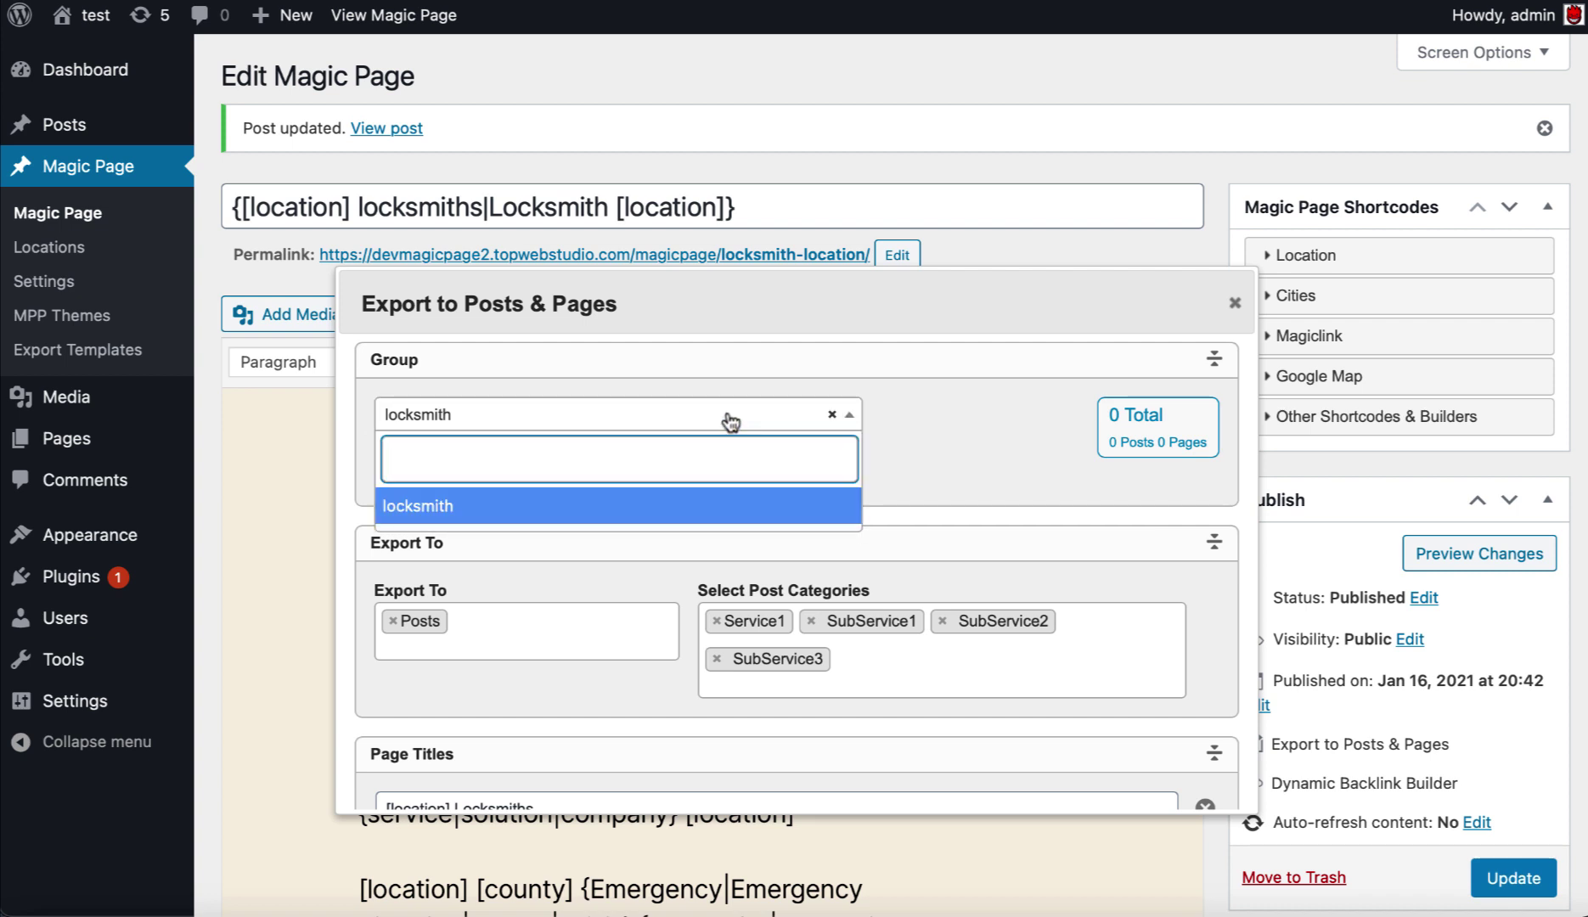
type("locksmith")
key("Return")
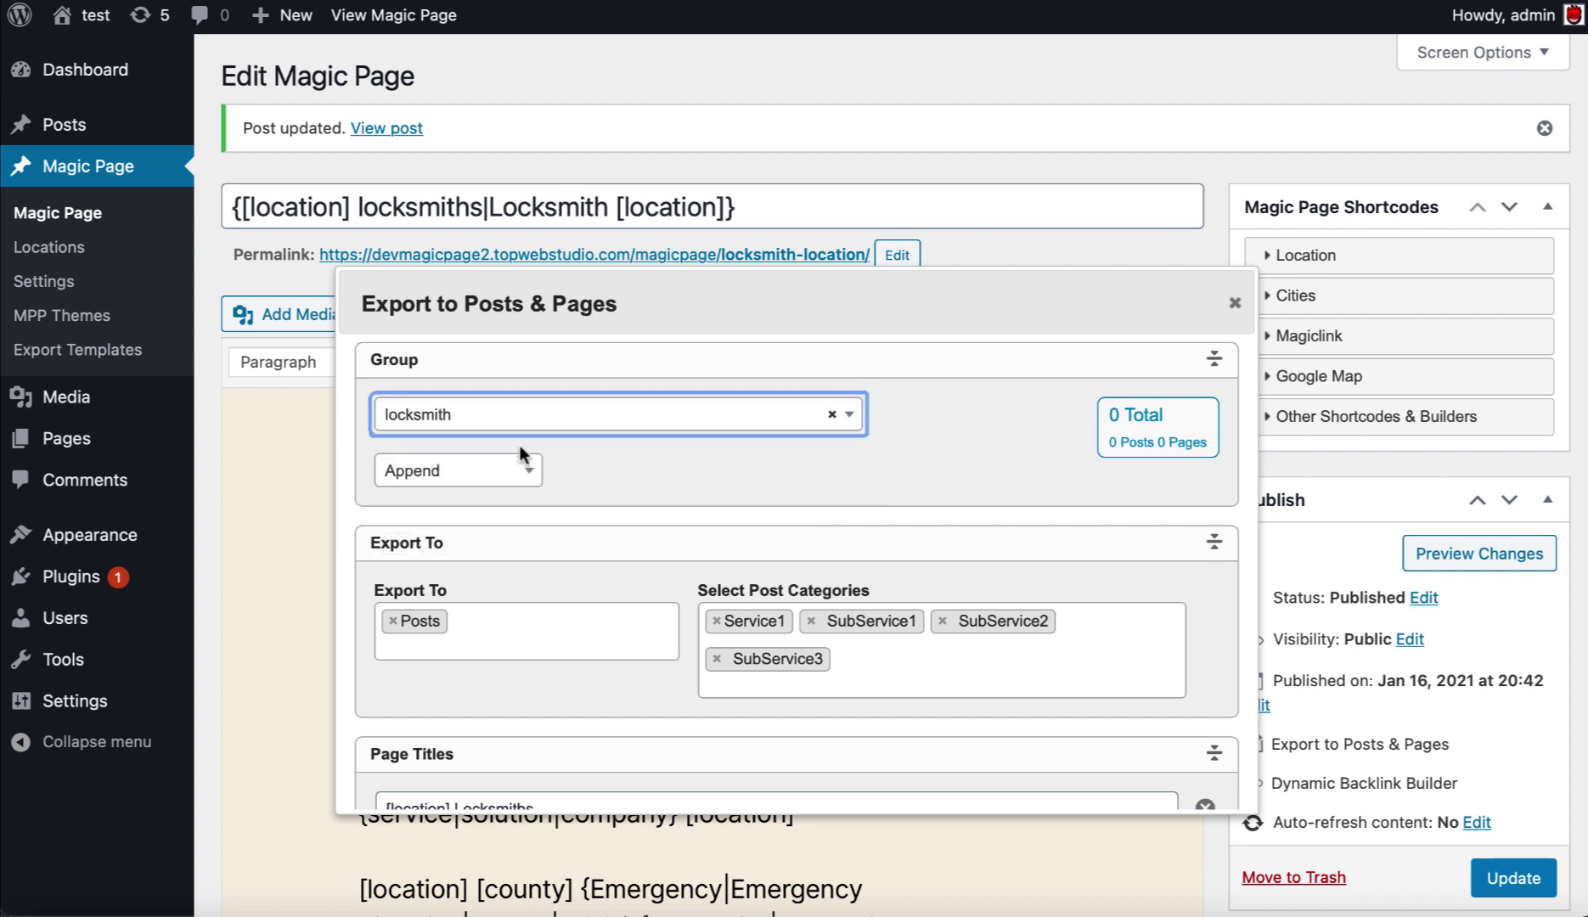
left_click(521, 472)
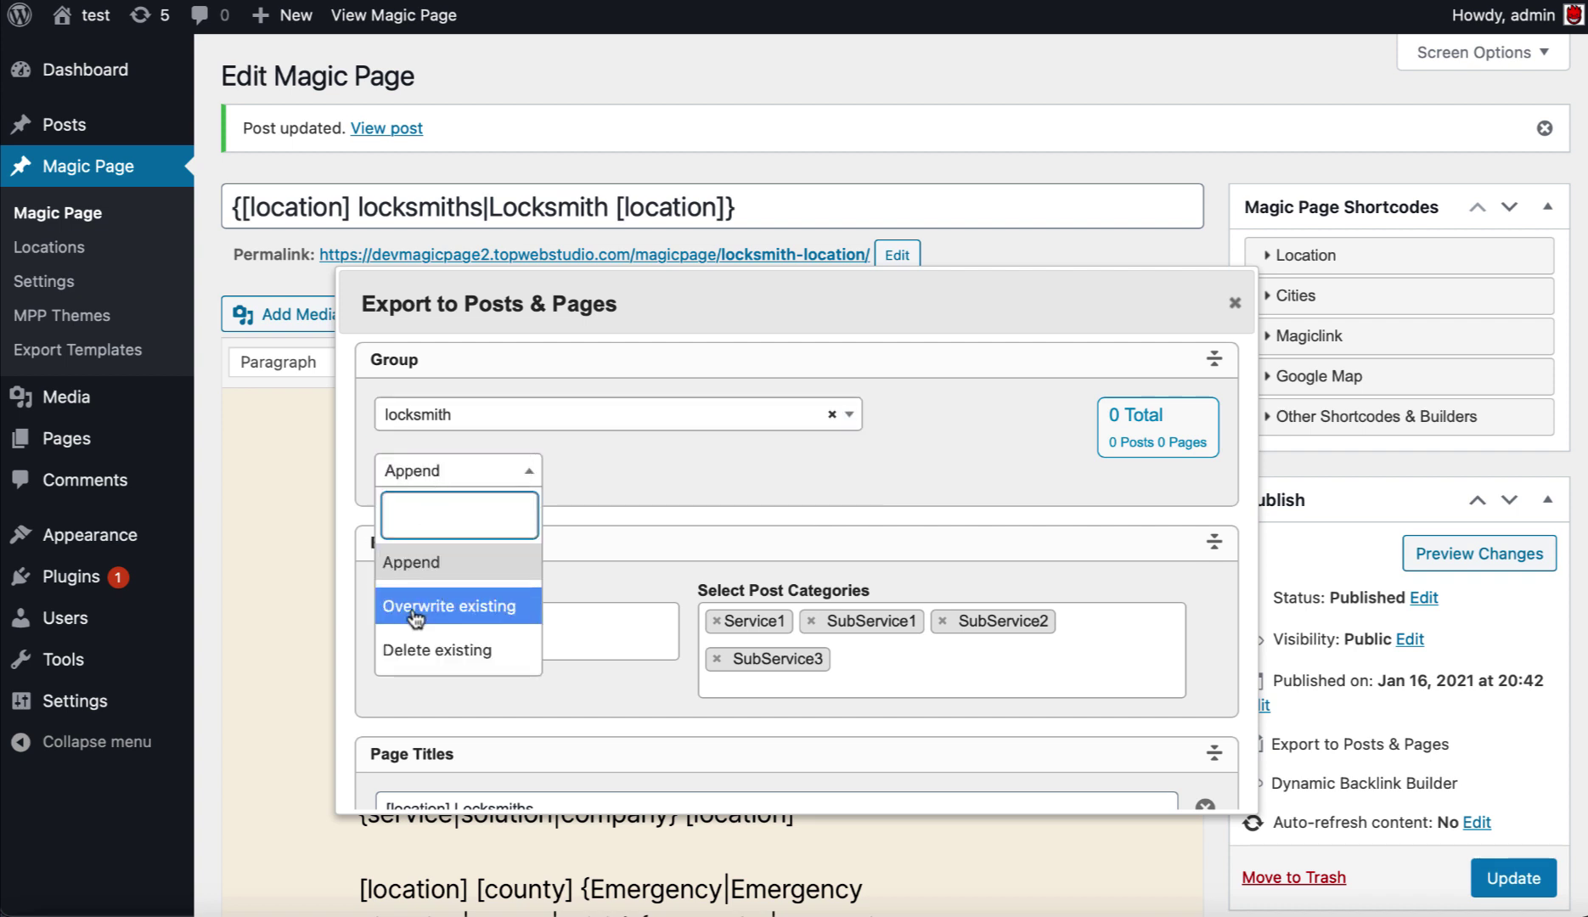
left_click(802, 473)
scroll(901, 463, "down", 2)
scroll(901, 463, "down", 1)
Step: Change the export destination from Posts to Pages
left_click(397, 447)
left_click(396, 445)
left_click(411, 554)
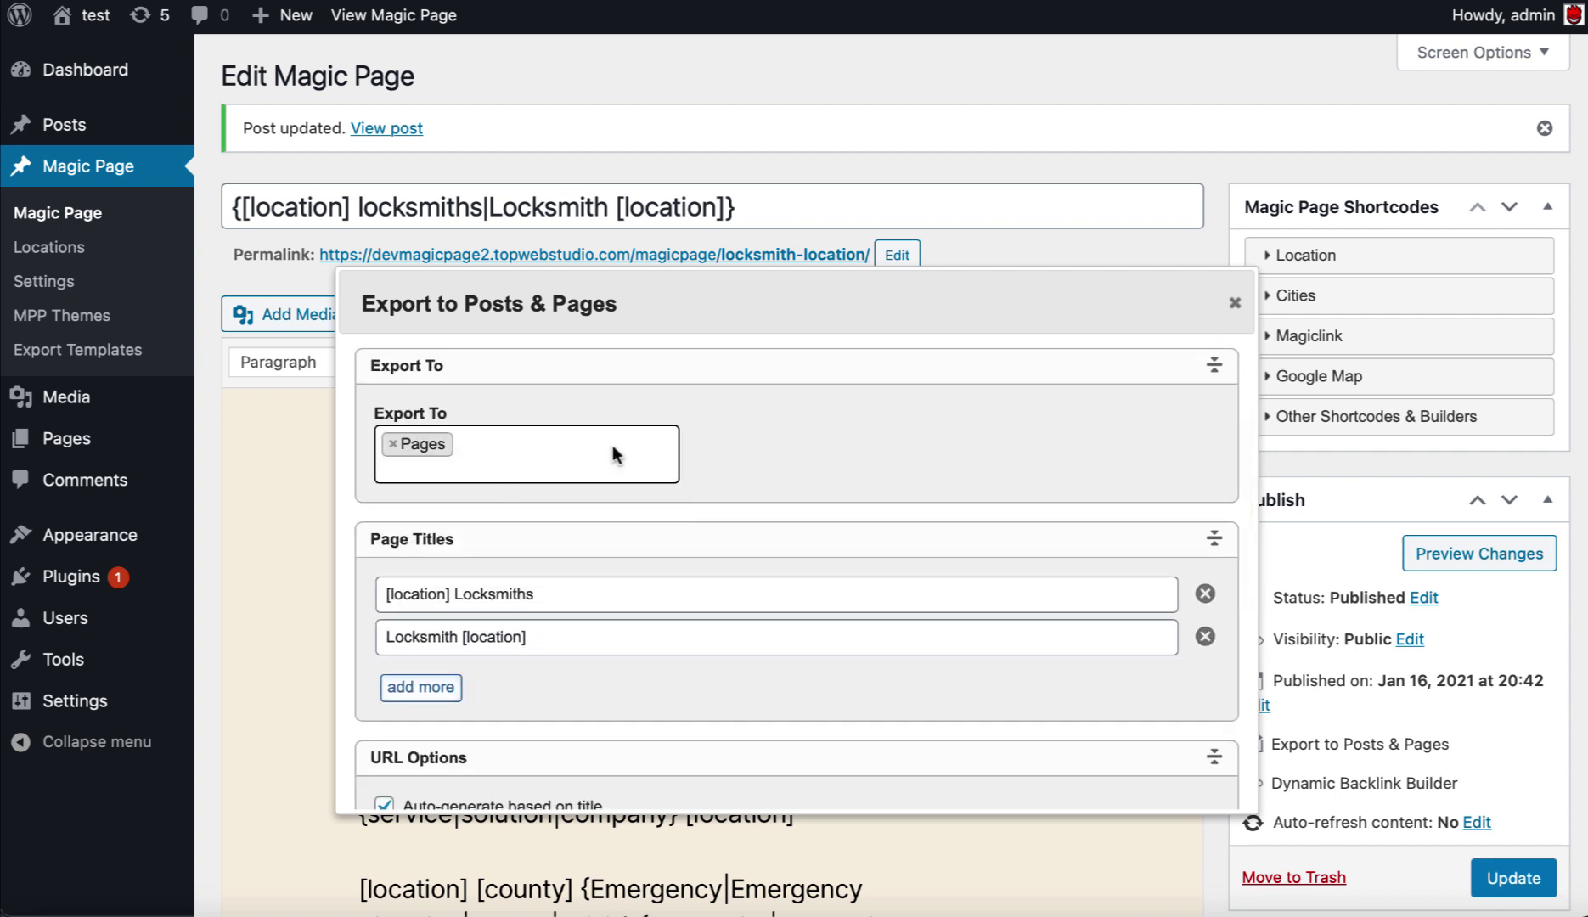
left_click(745, 443)
Step: Change the second page title template to 'Locksmith in [location]'
scroll(719, 487, "down", 3)
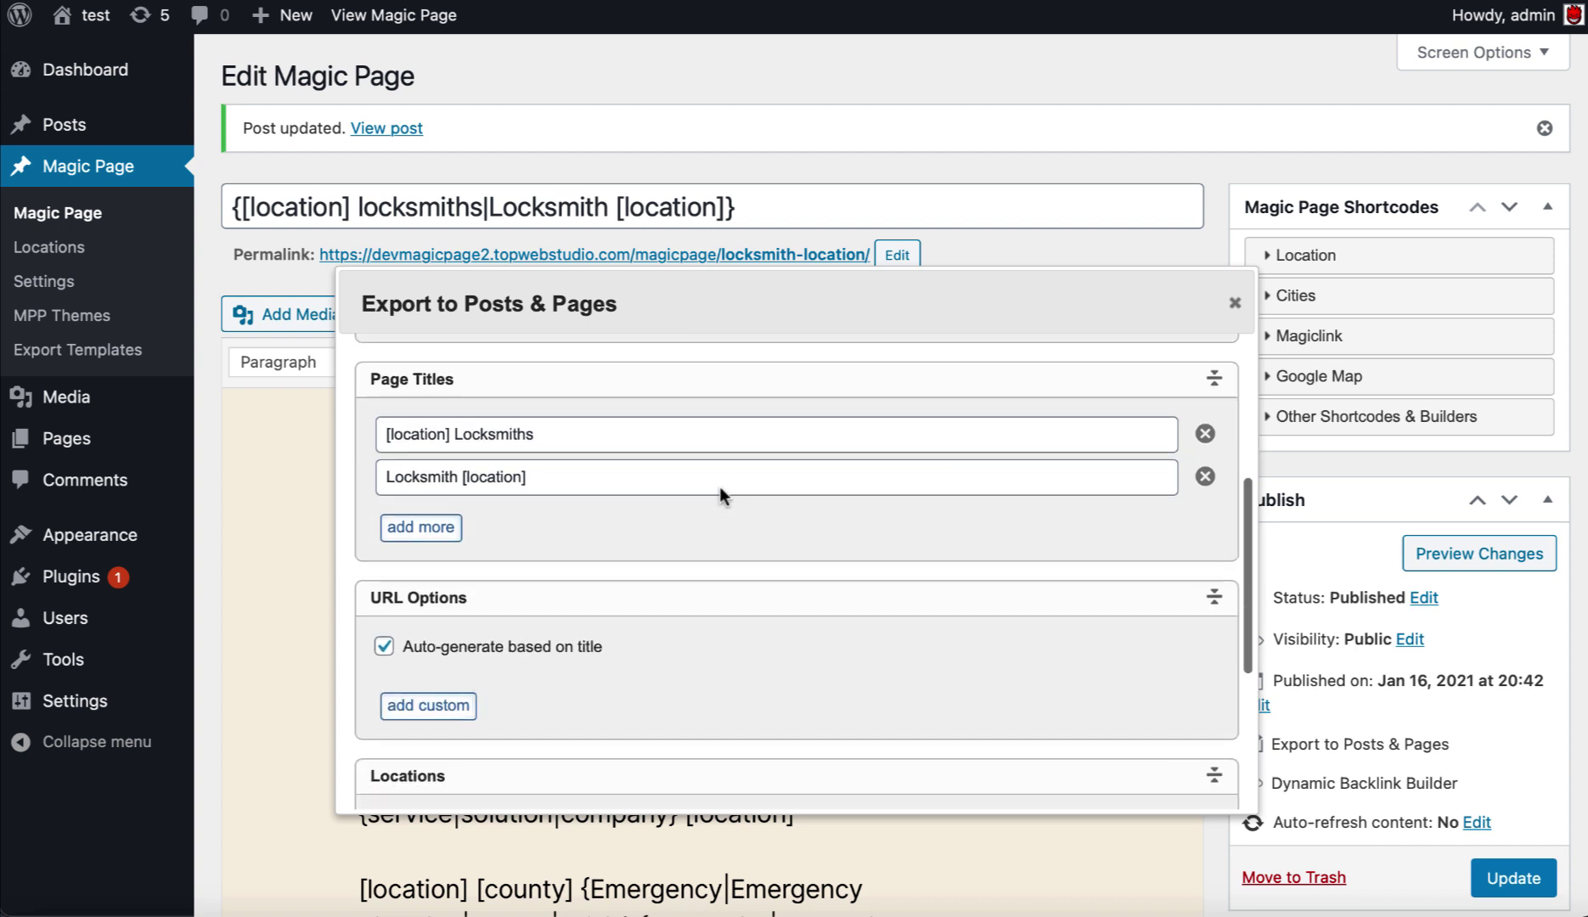
left_click(453, 438)
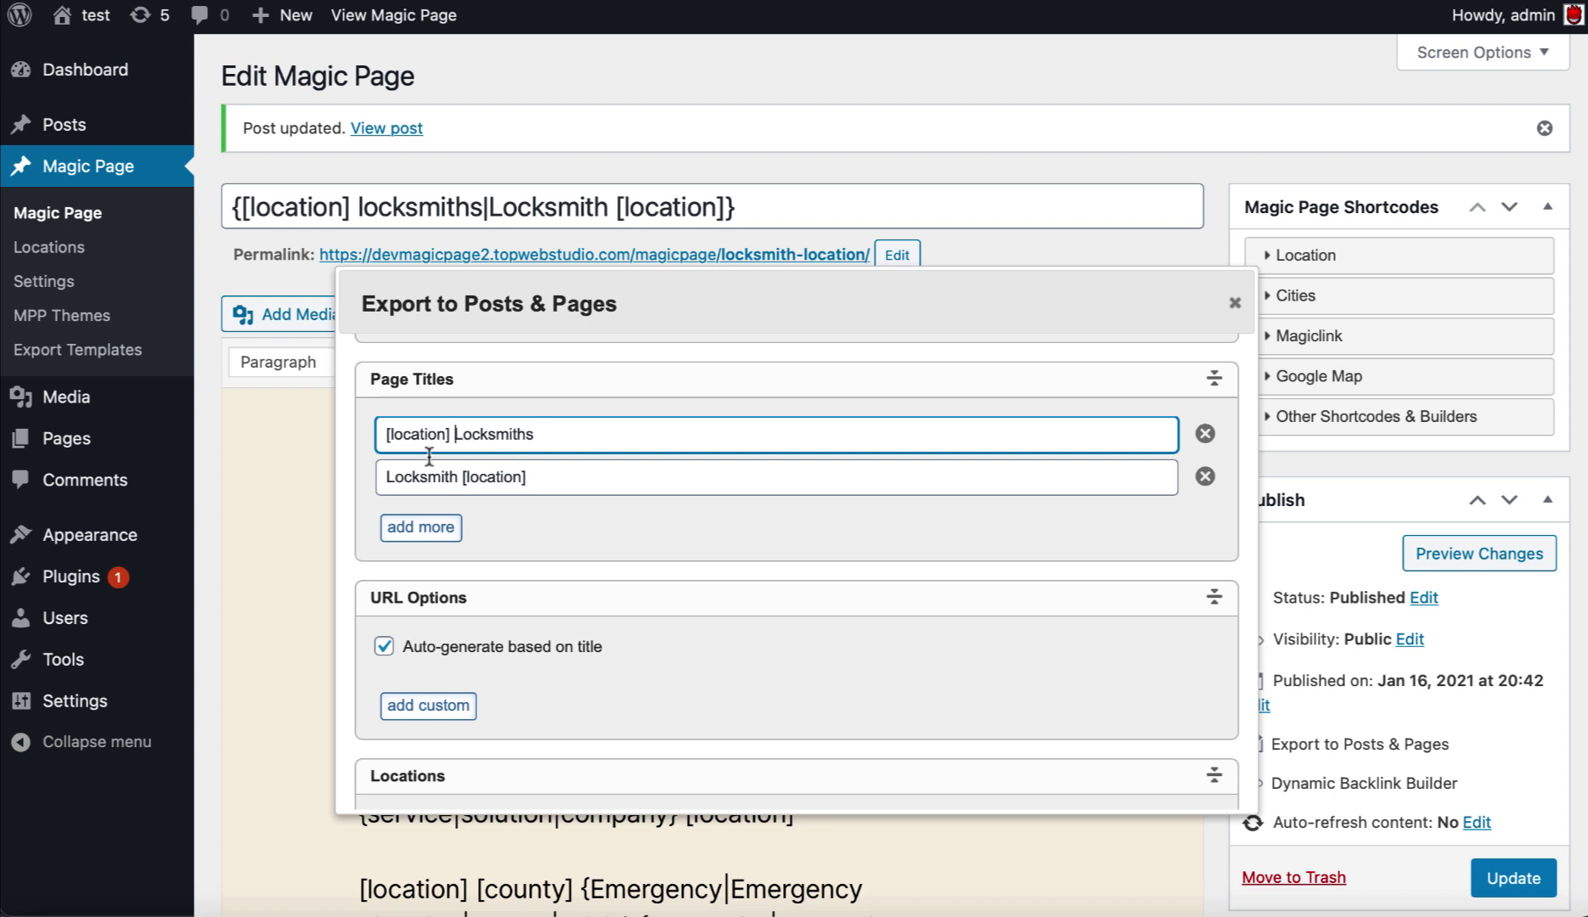
left_click(460, 483)
type("in")
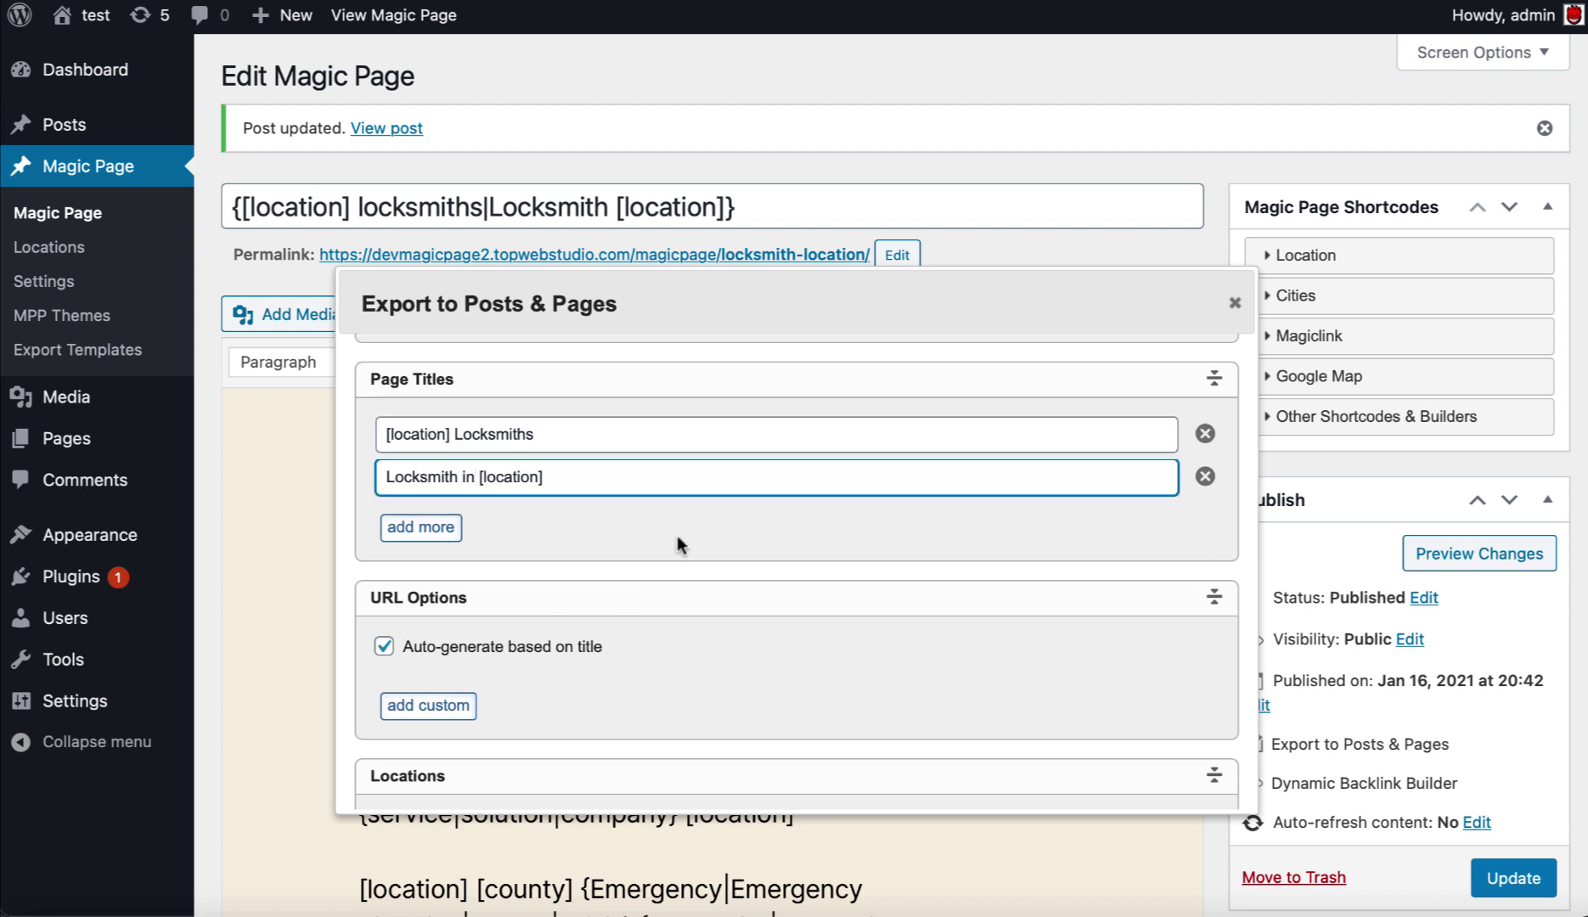
scroll(678, 535, "down", 2)
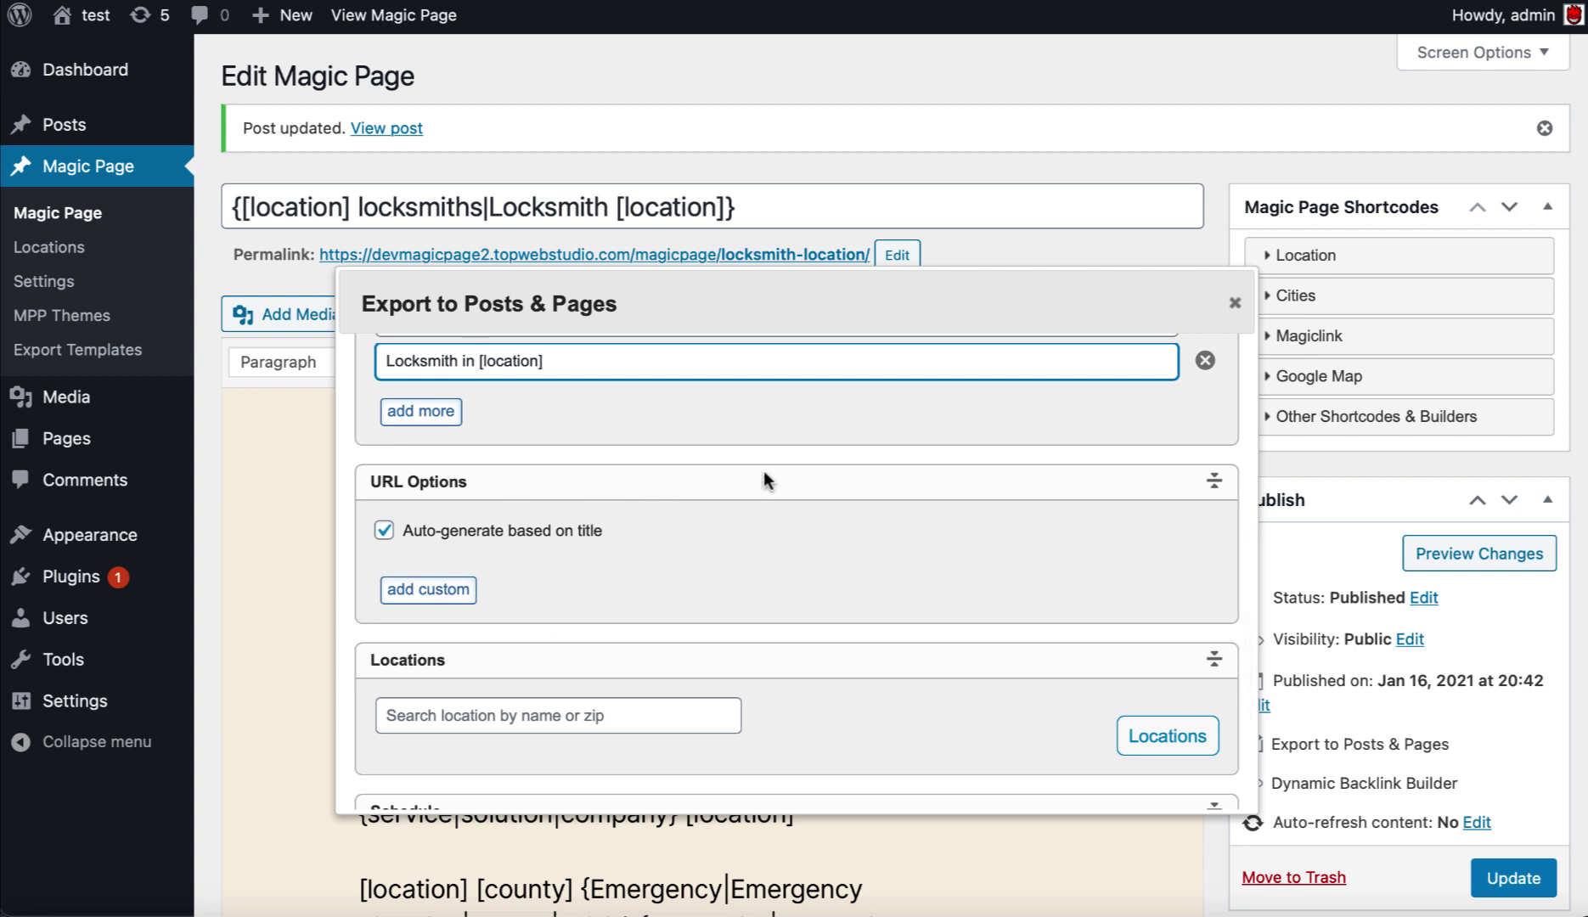
scroll(861, 510, "down", 2)
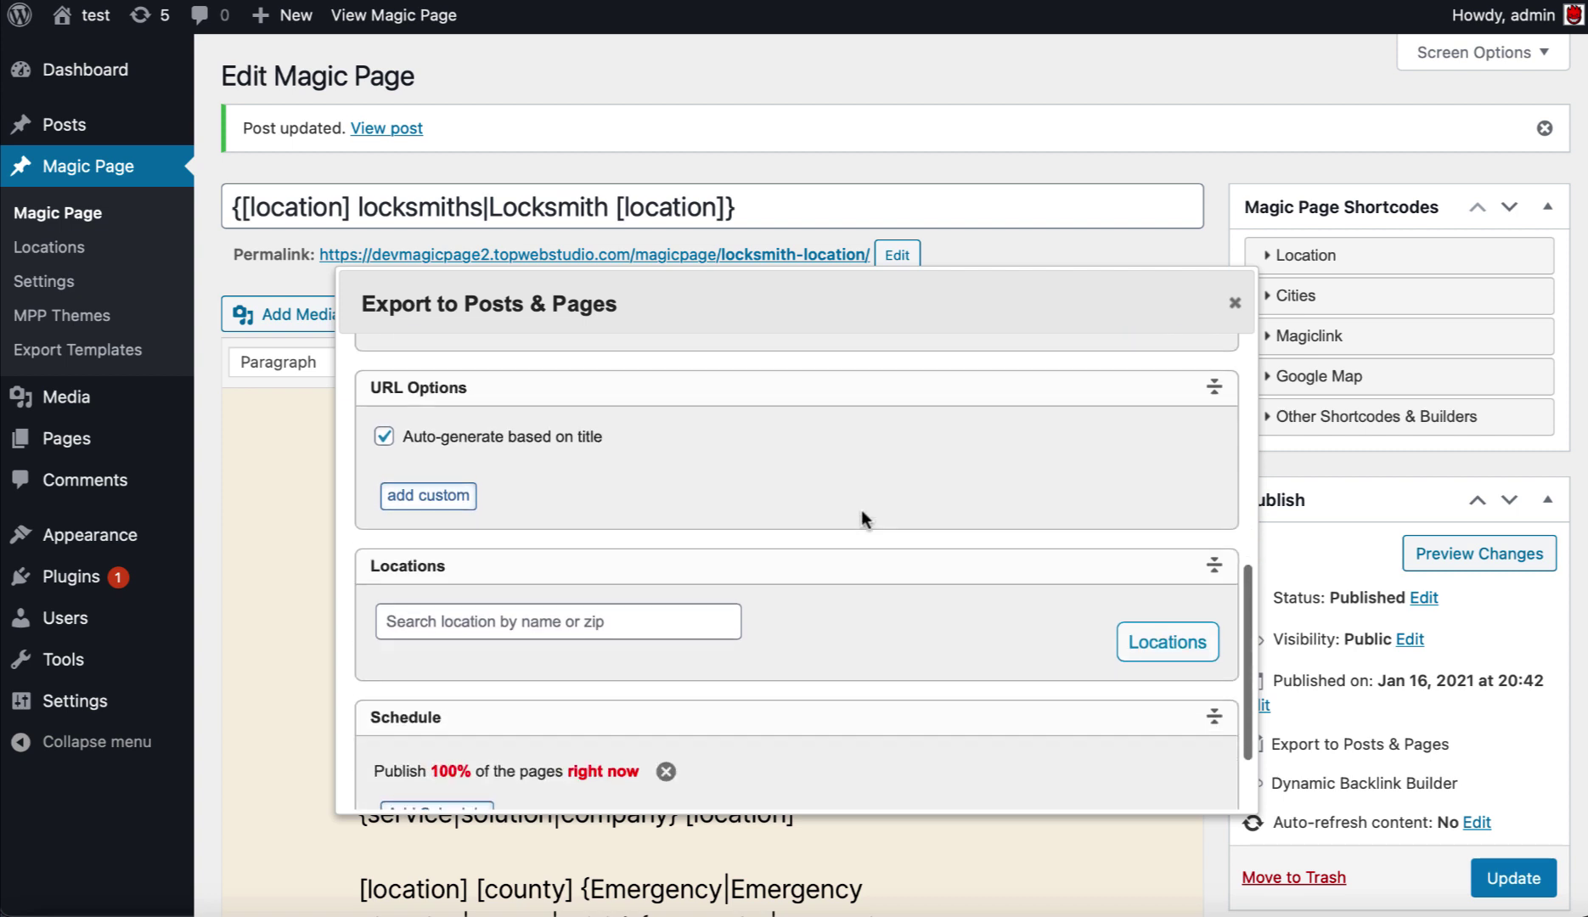
Step: Add Los Alamitos, 90721 as an export location with 5 pages
scroll(1004, 480, "down", 1)
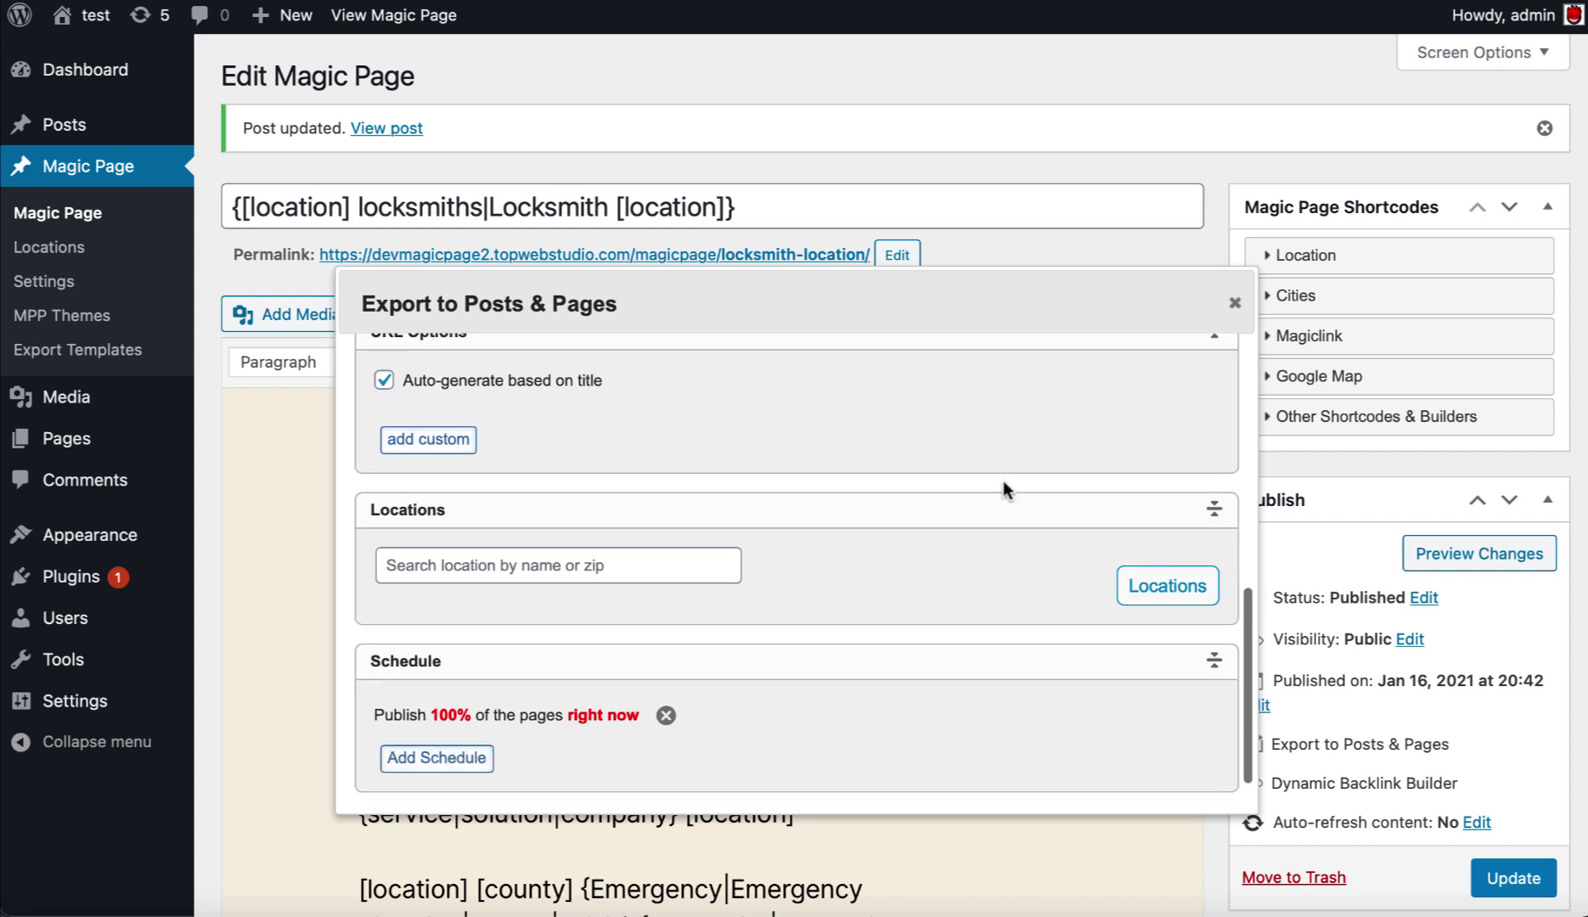
left_click(490, 571)
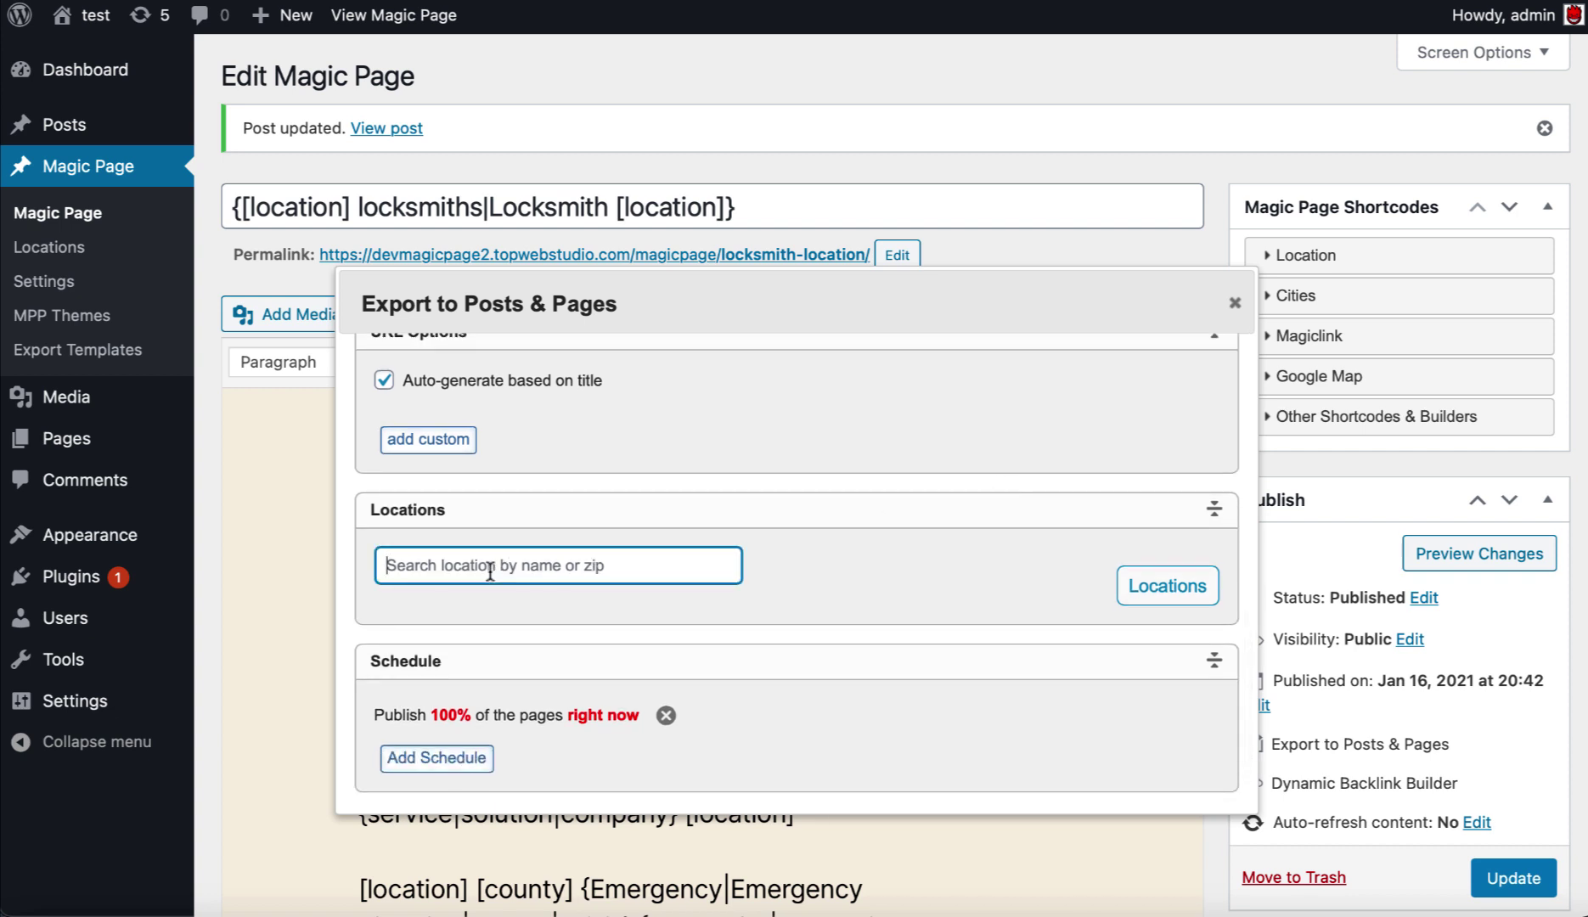
type("los")
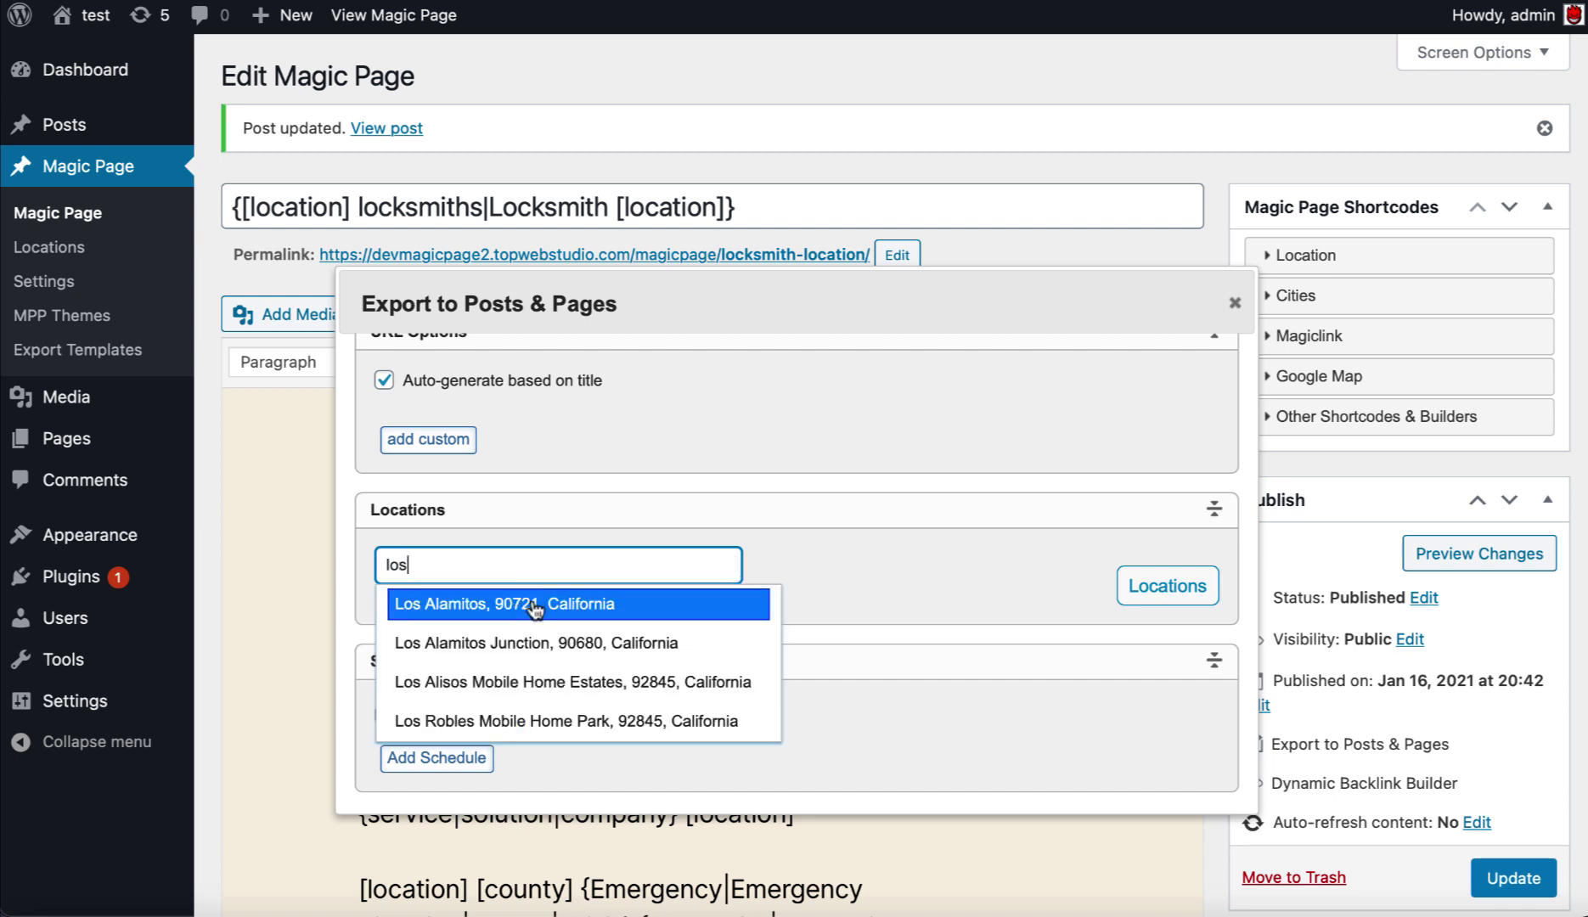
left_click(505, 604)
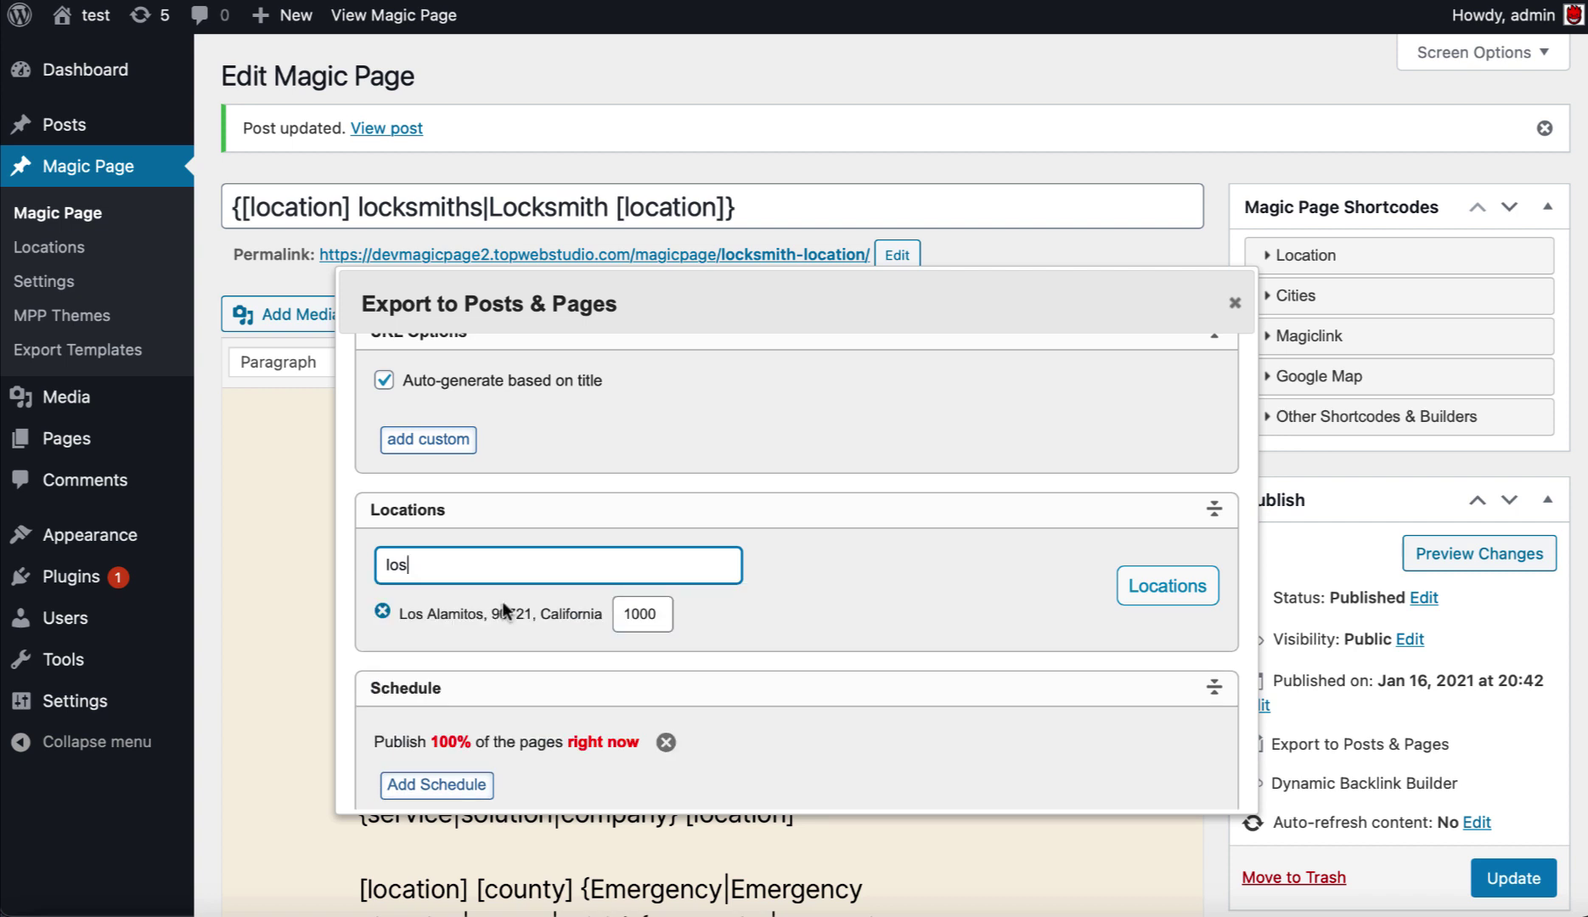
double_click(648, 614)
type("5")
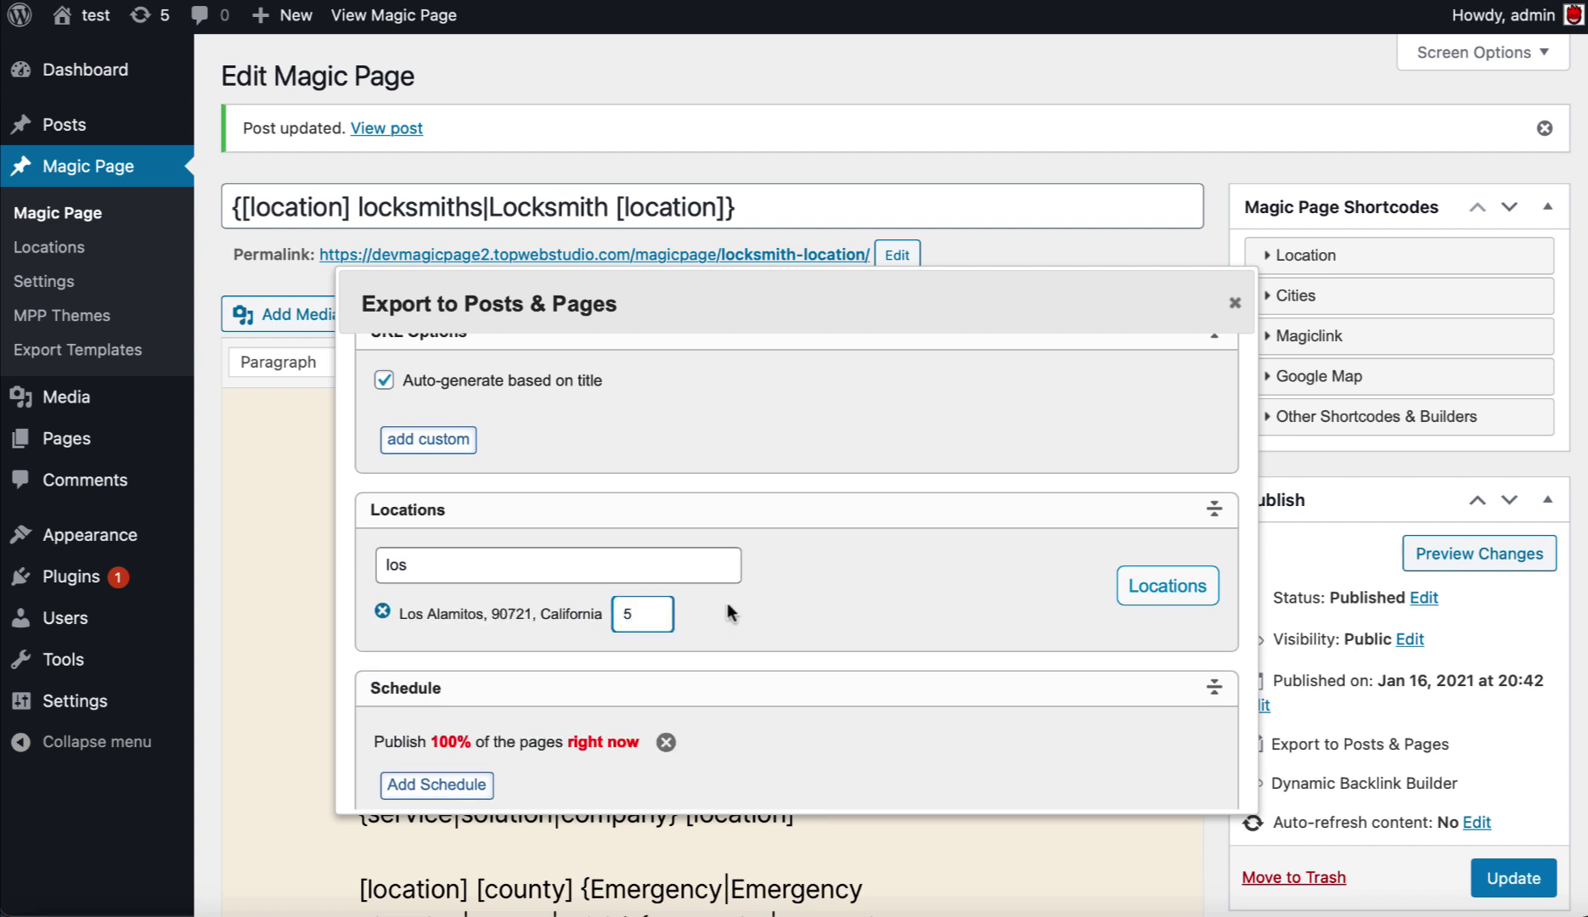
left_click(727, 603)
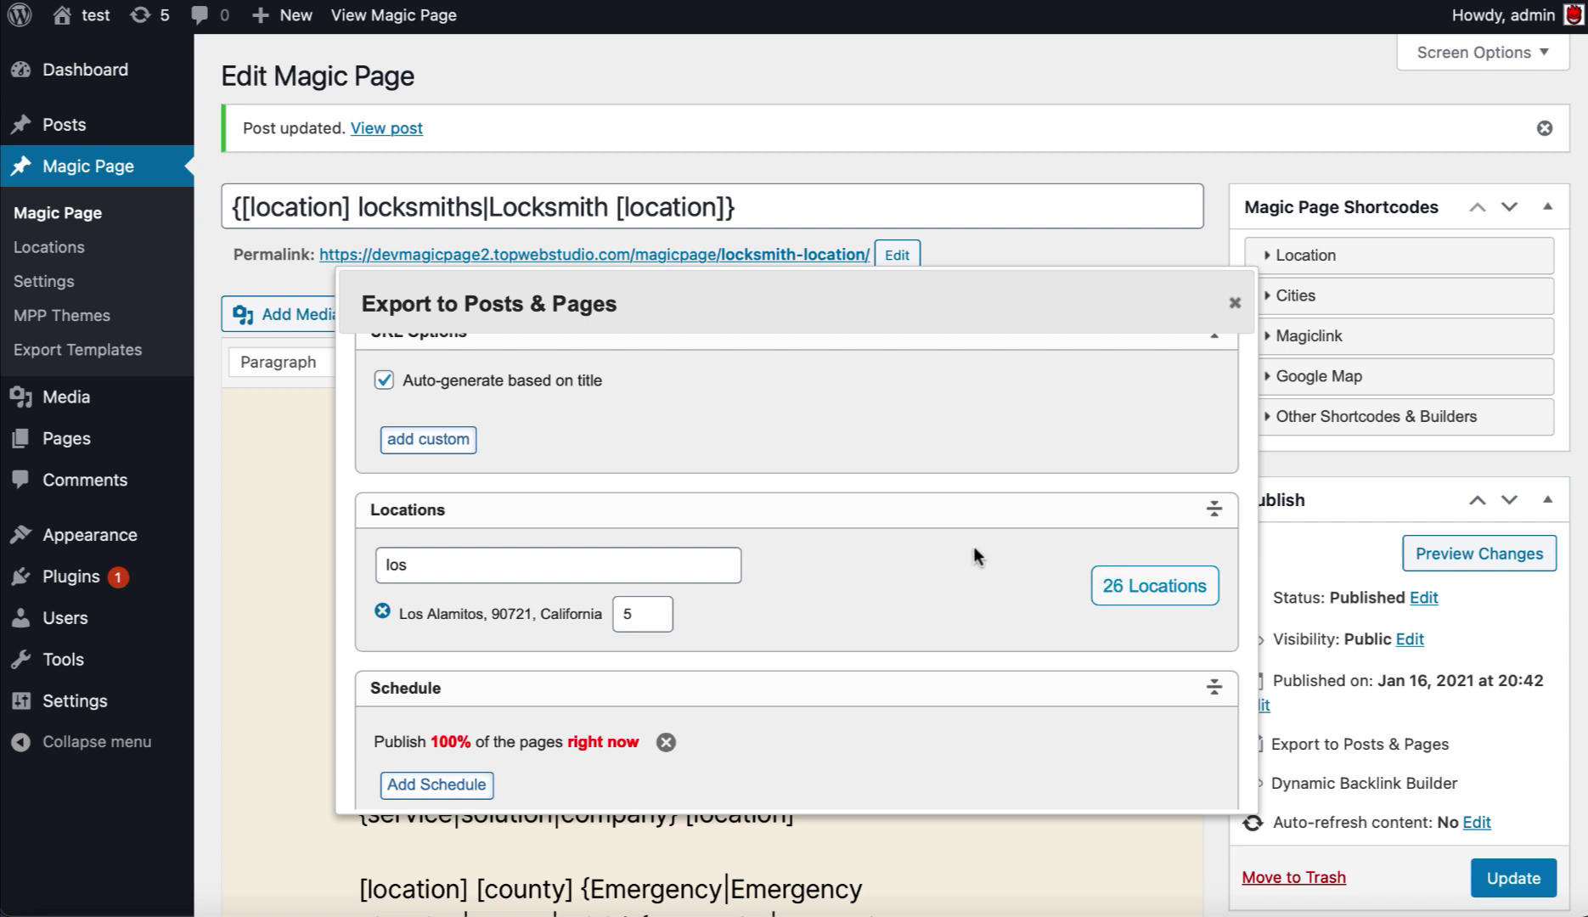
Step: Set the publishing schedule's day range to 30 to 90 days
scroll(974, 550, "down", 2)
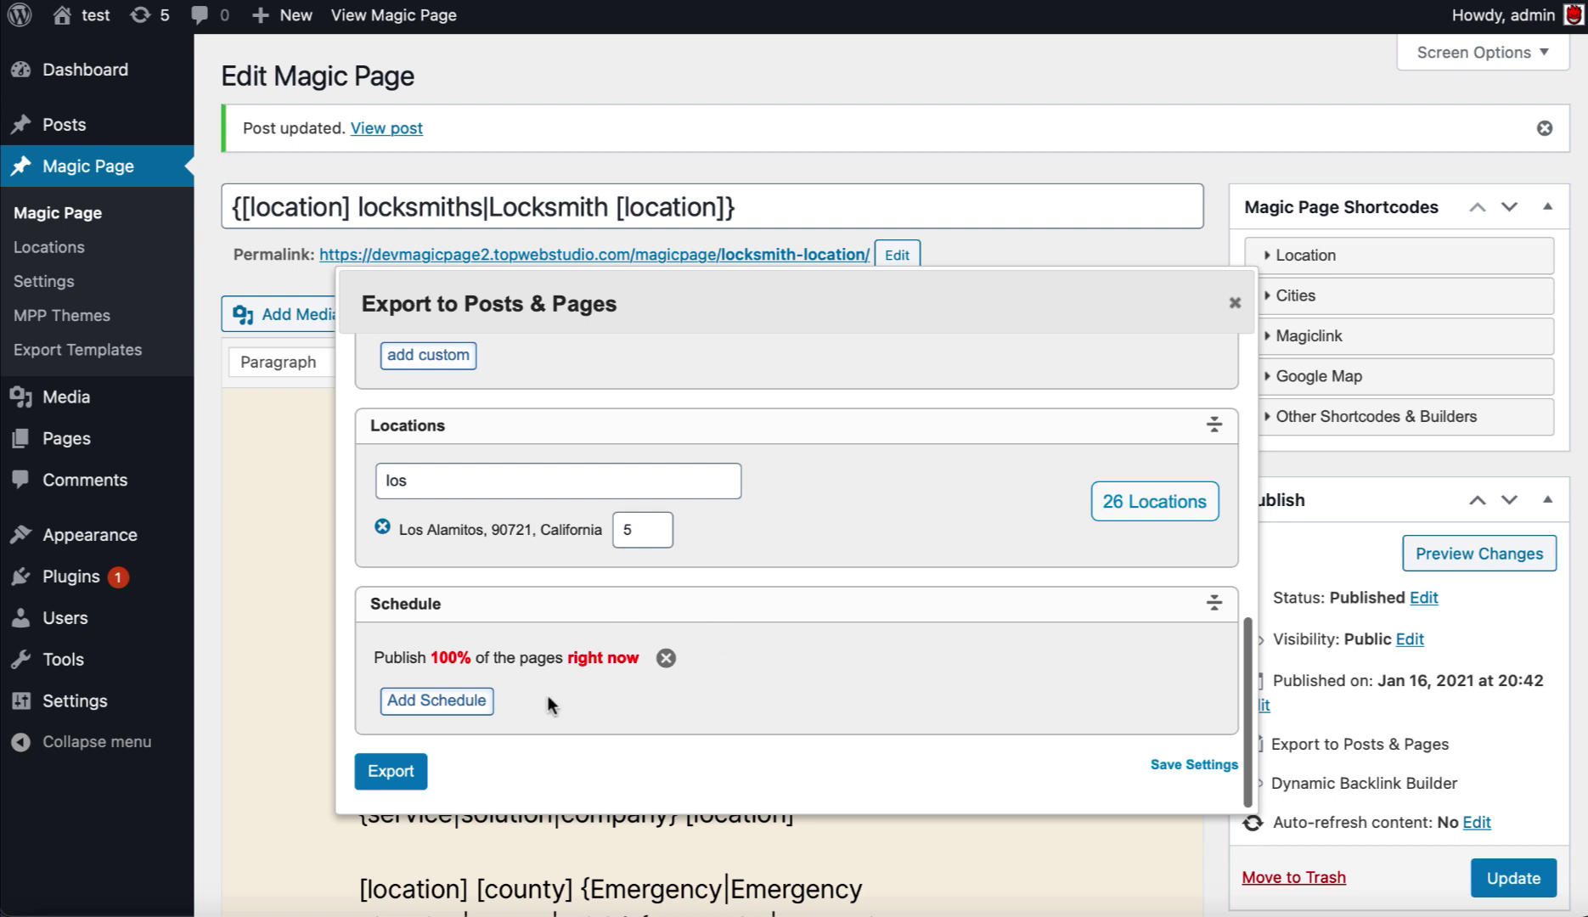
left_click(422, 708)
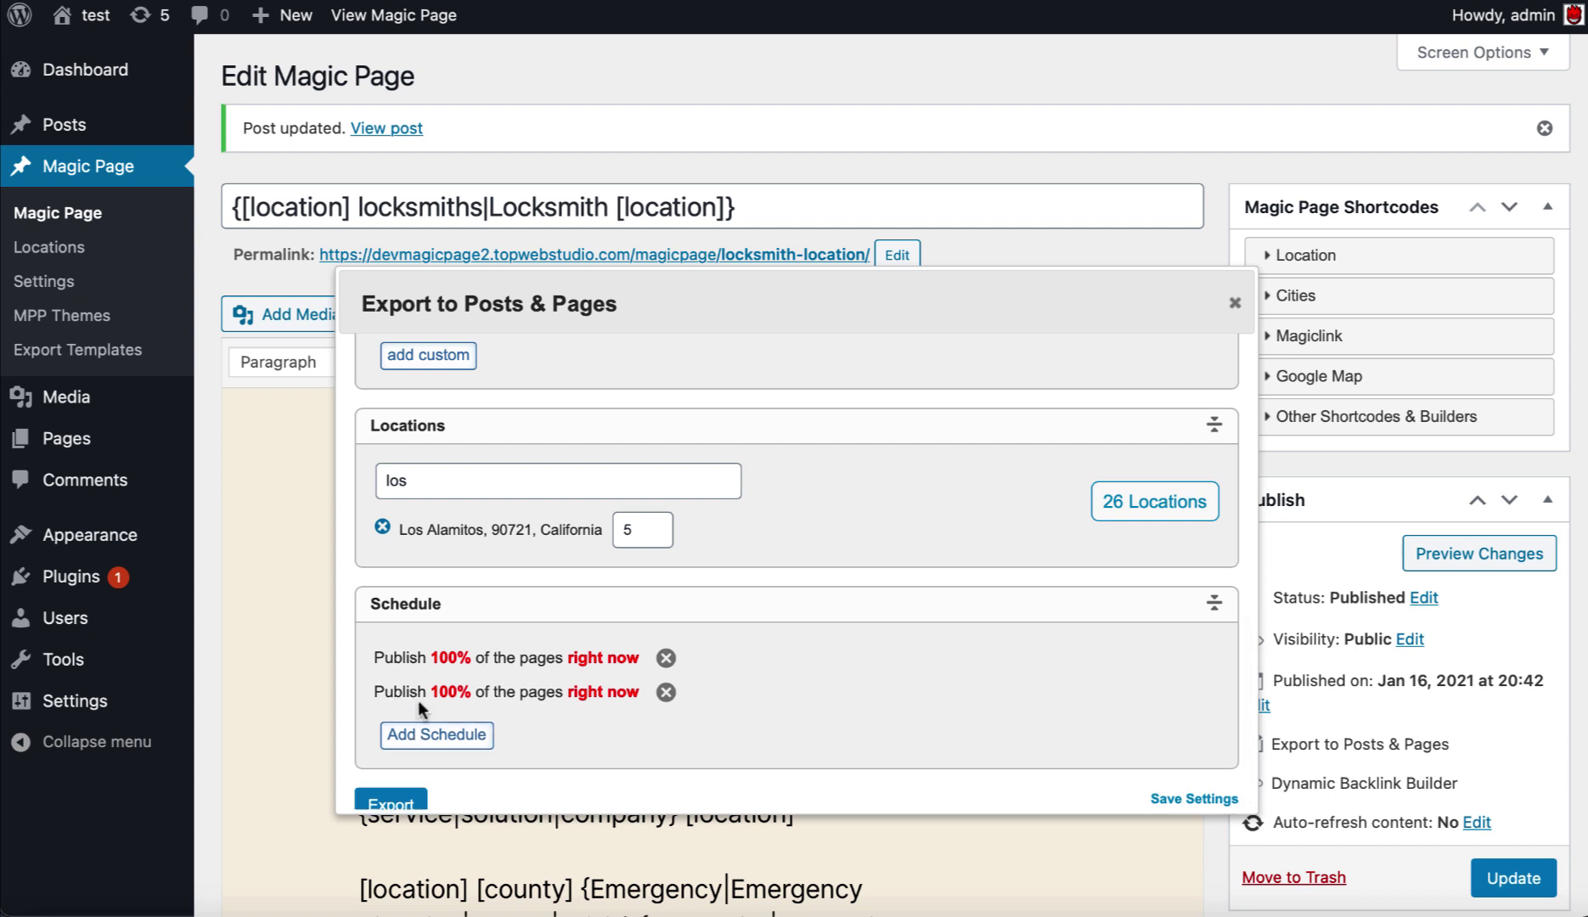
left_click(666, 692)
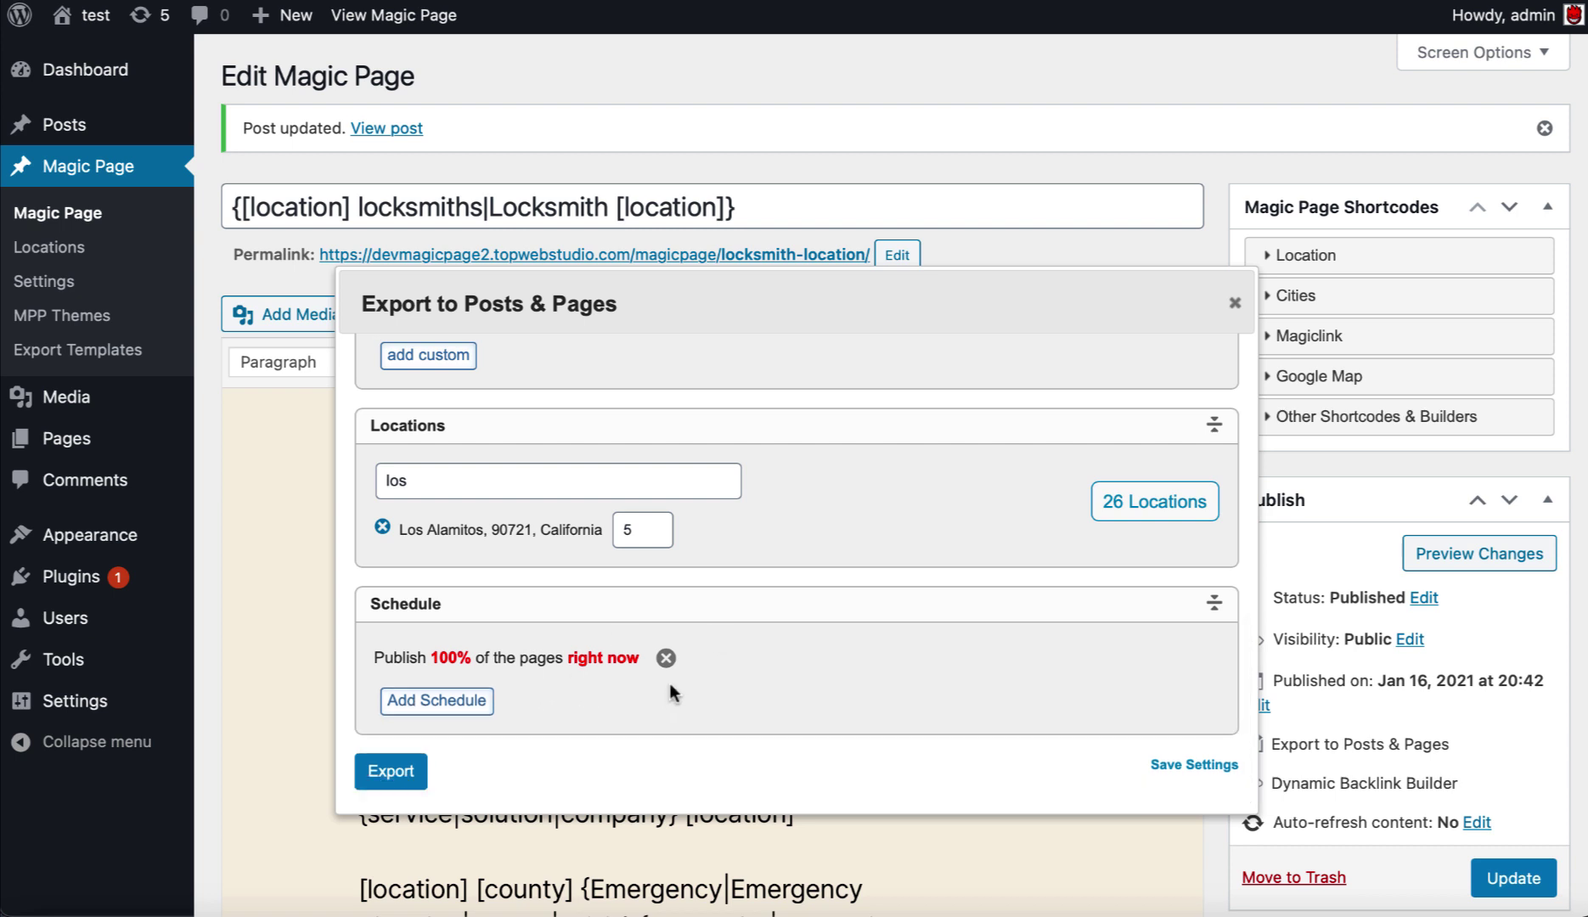
left_click(613, 662)
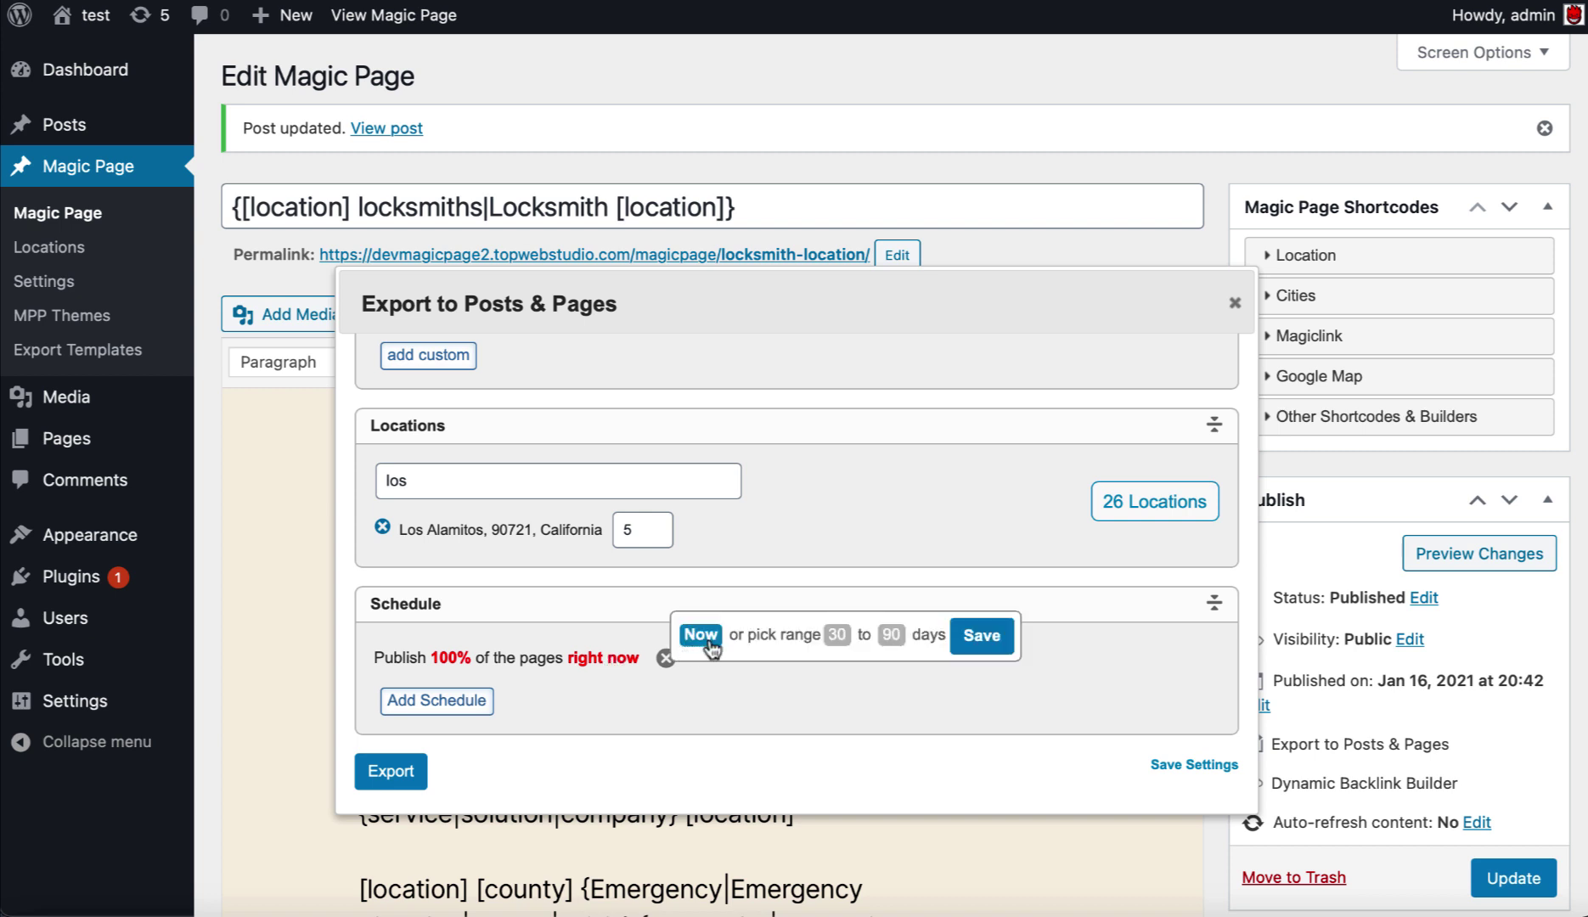
left_click(837, 637)
type("30")
left_click(983, 638)
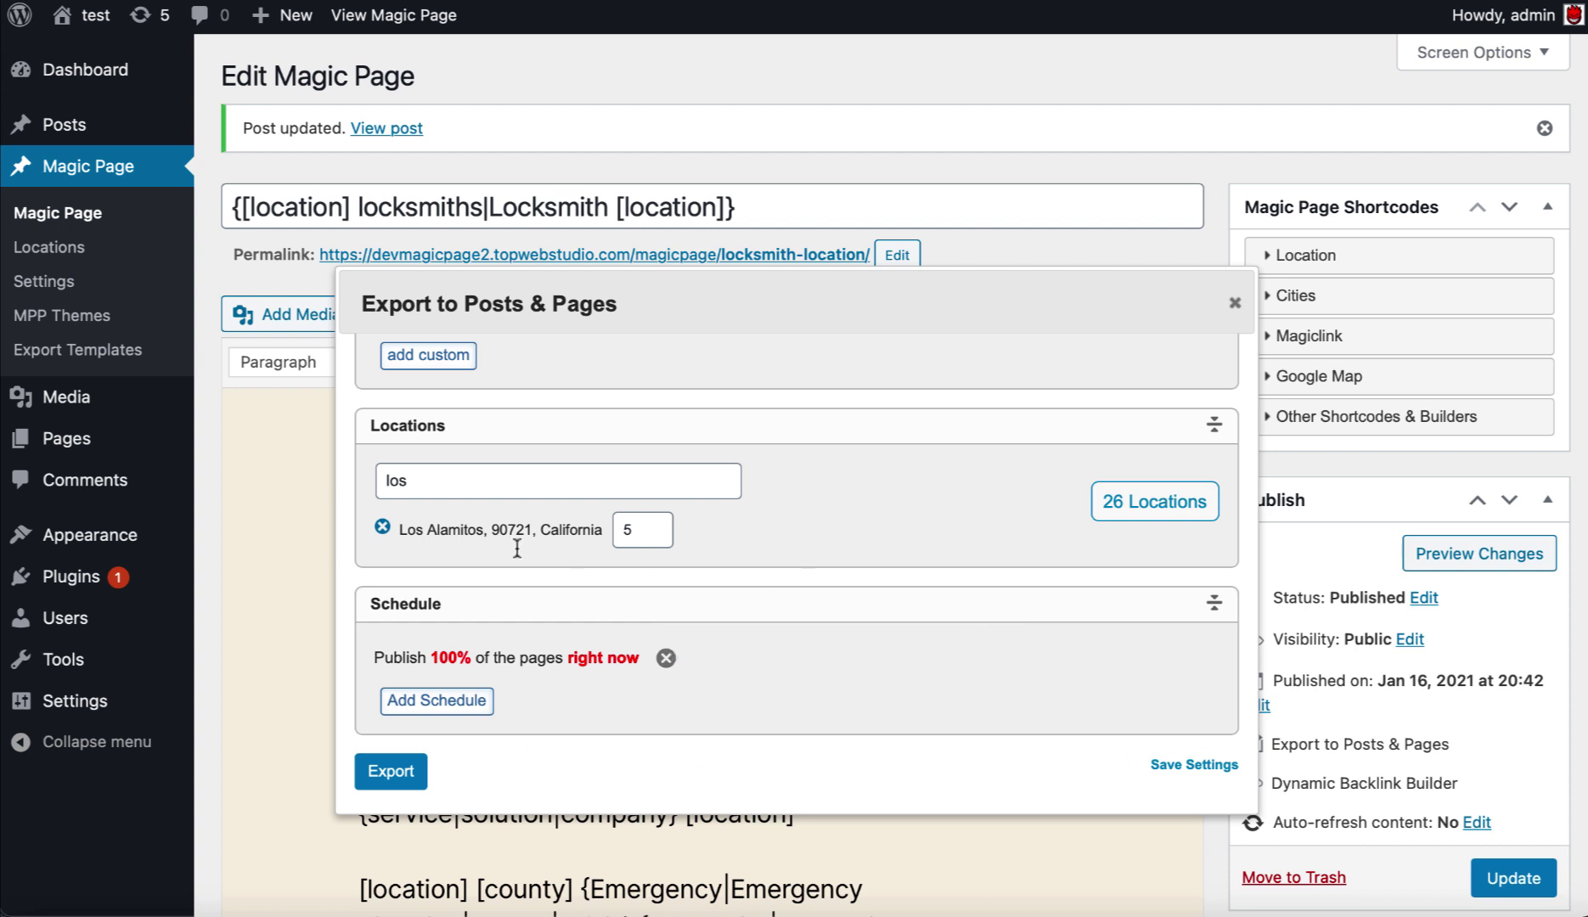
Step: Add Belvins Trailer Park, 32704, Florida as a second location with 5 pages
left_click(449, 482)
double_click(448, 482)
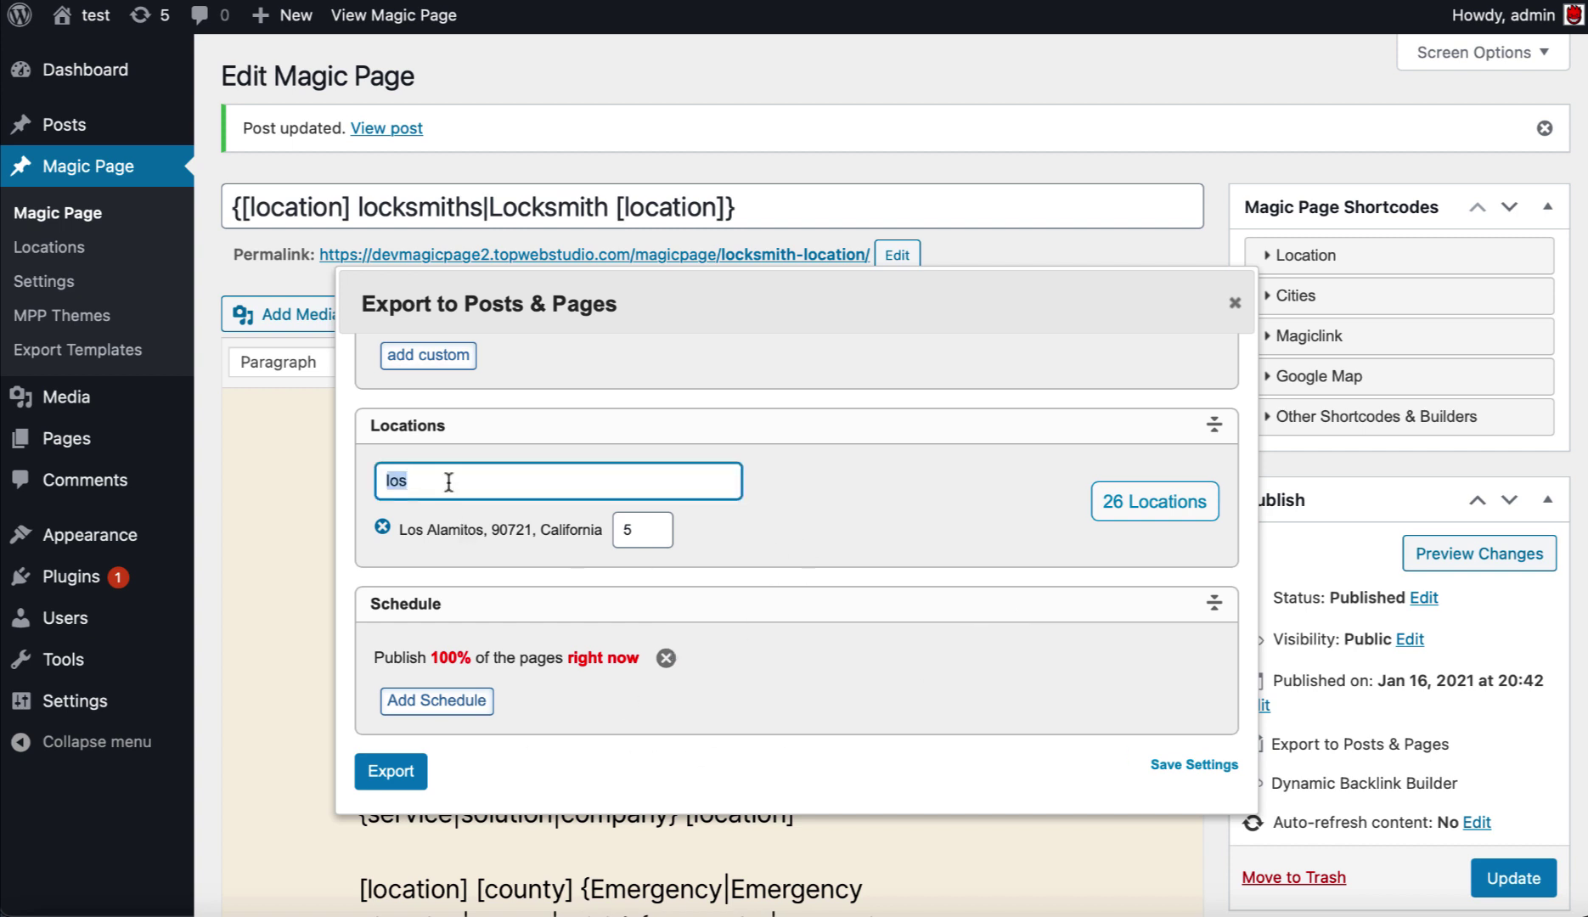
type("la")
double_click(500, 476)
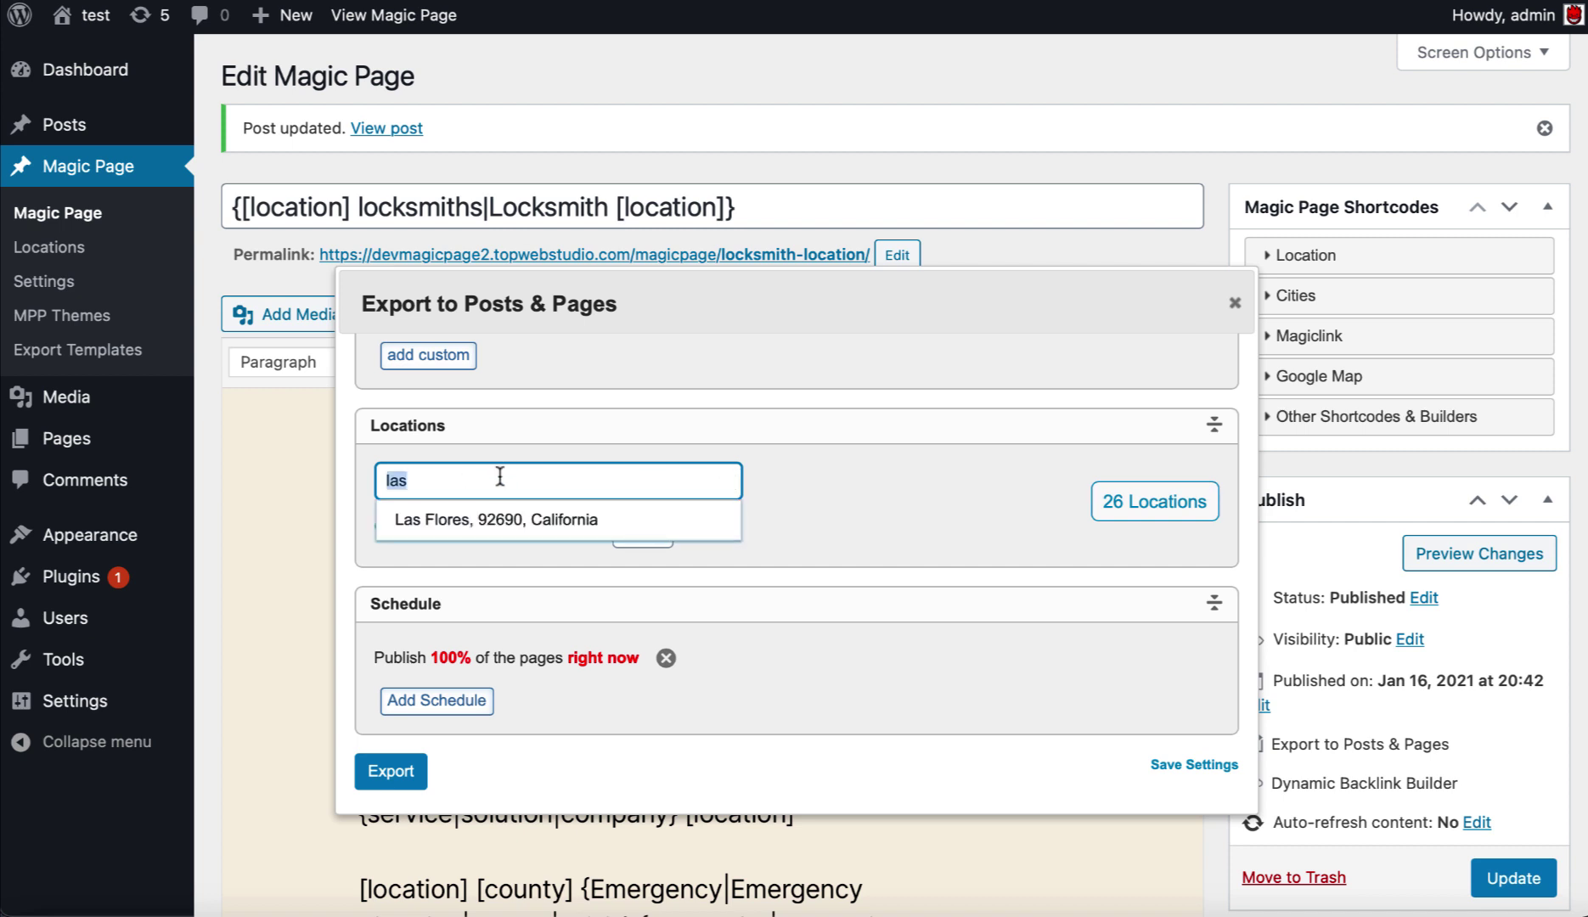
type("tr")
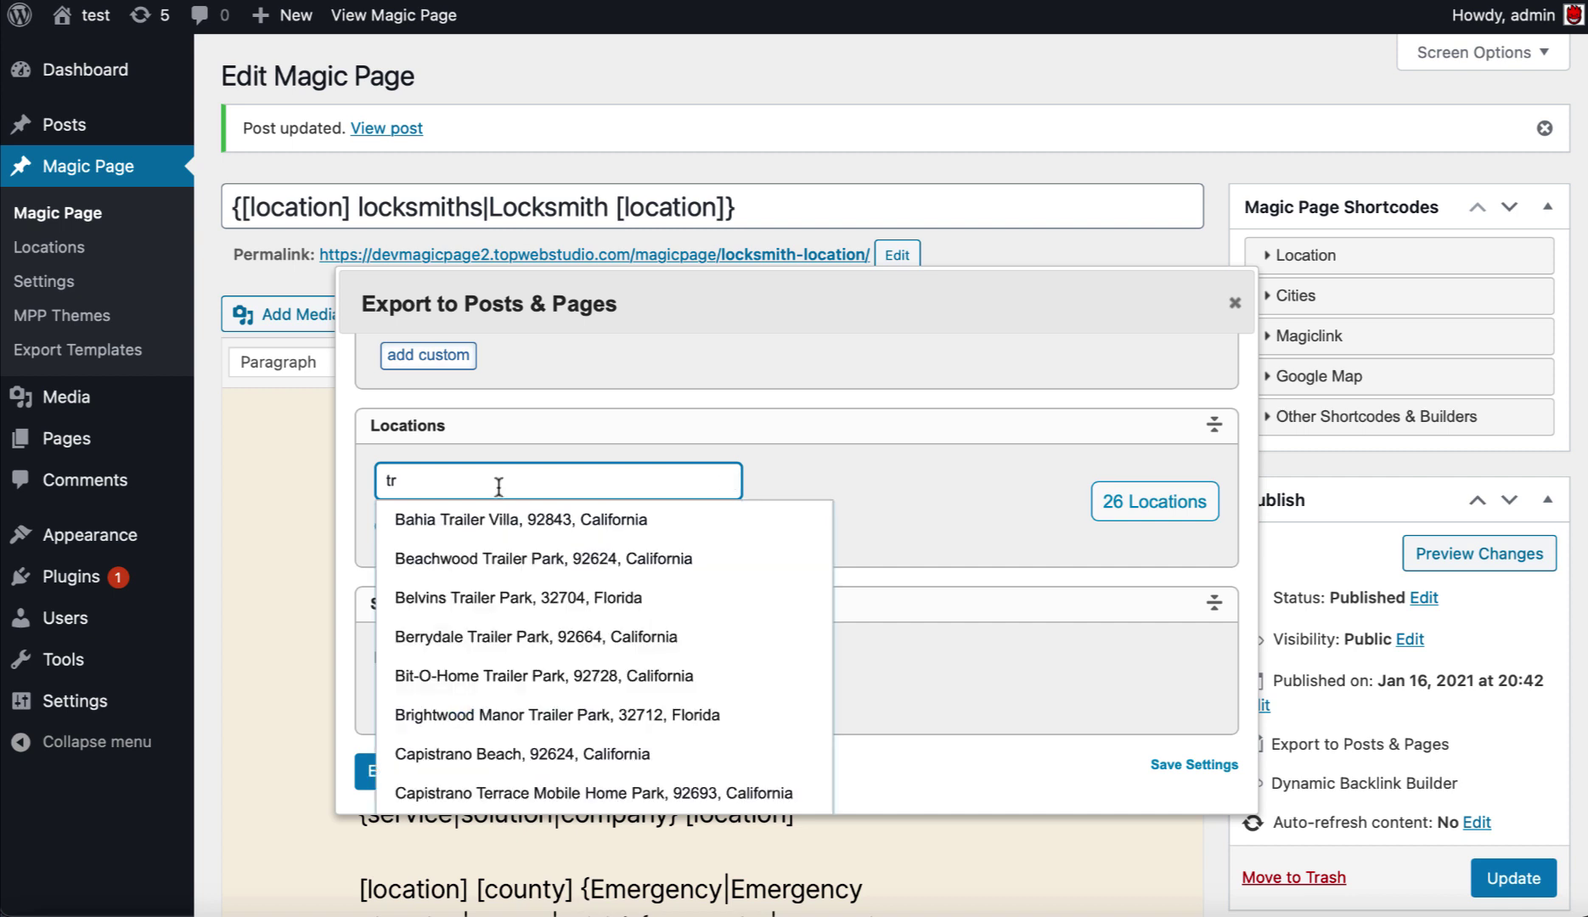
left_click(488, 605)
double_click(664, 566)
type("5")
left_click(883, 555)
scroll(976, 569, "down", 1)
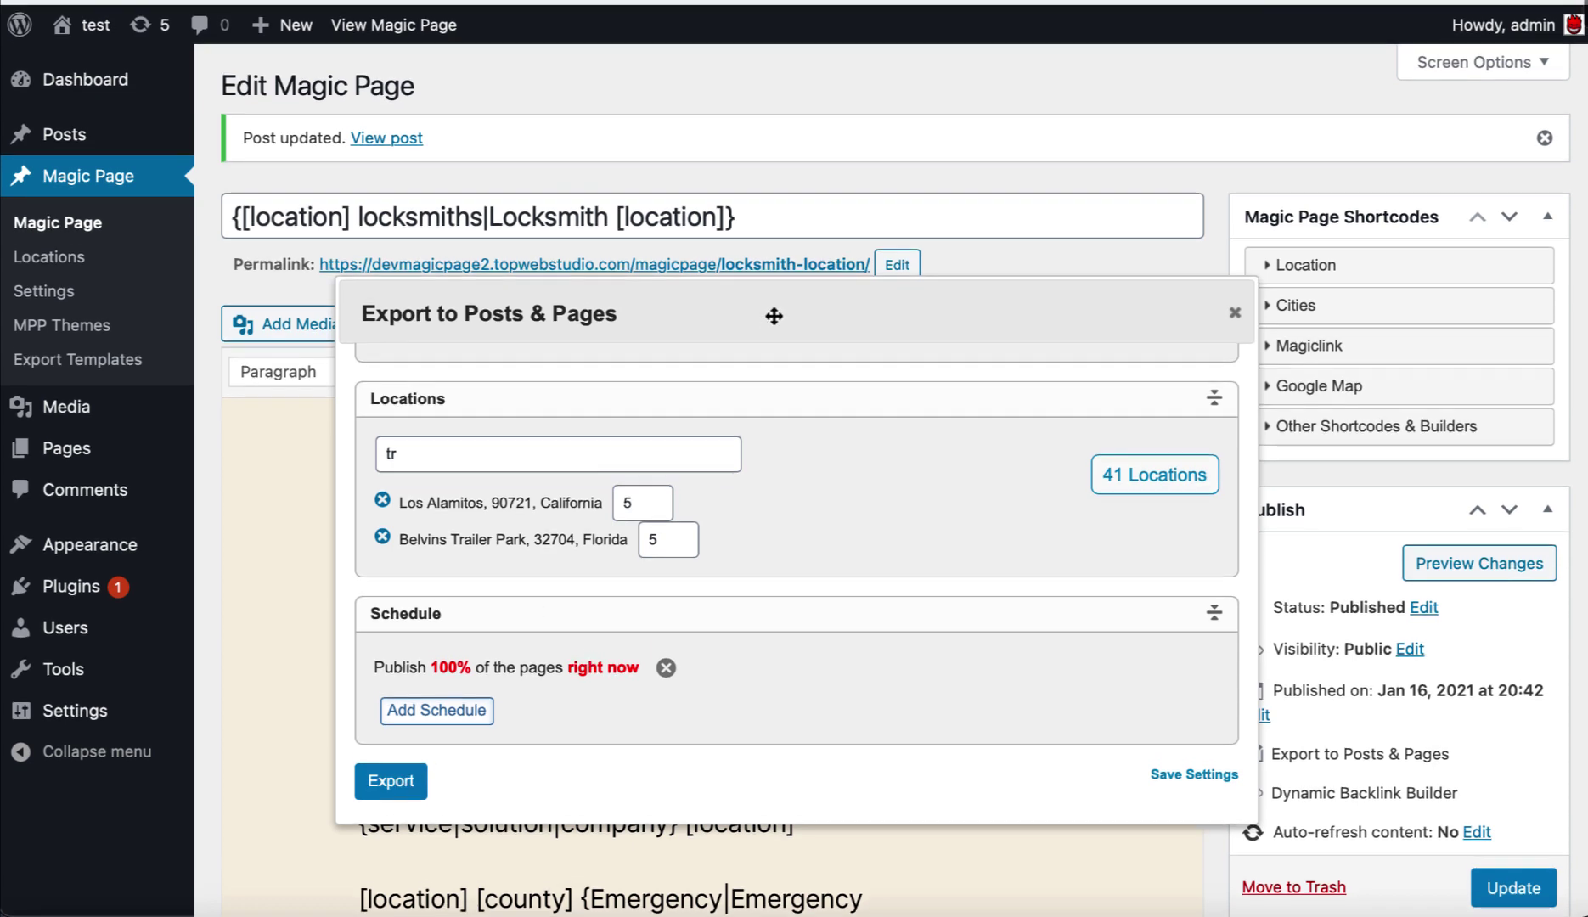
Step: Run the export to Pages and review the 41 generated locksmith page titles
scroll(887, 531, "up", 10)
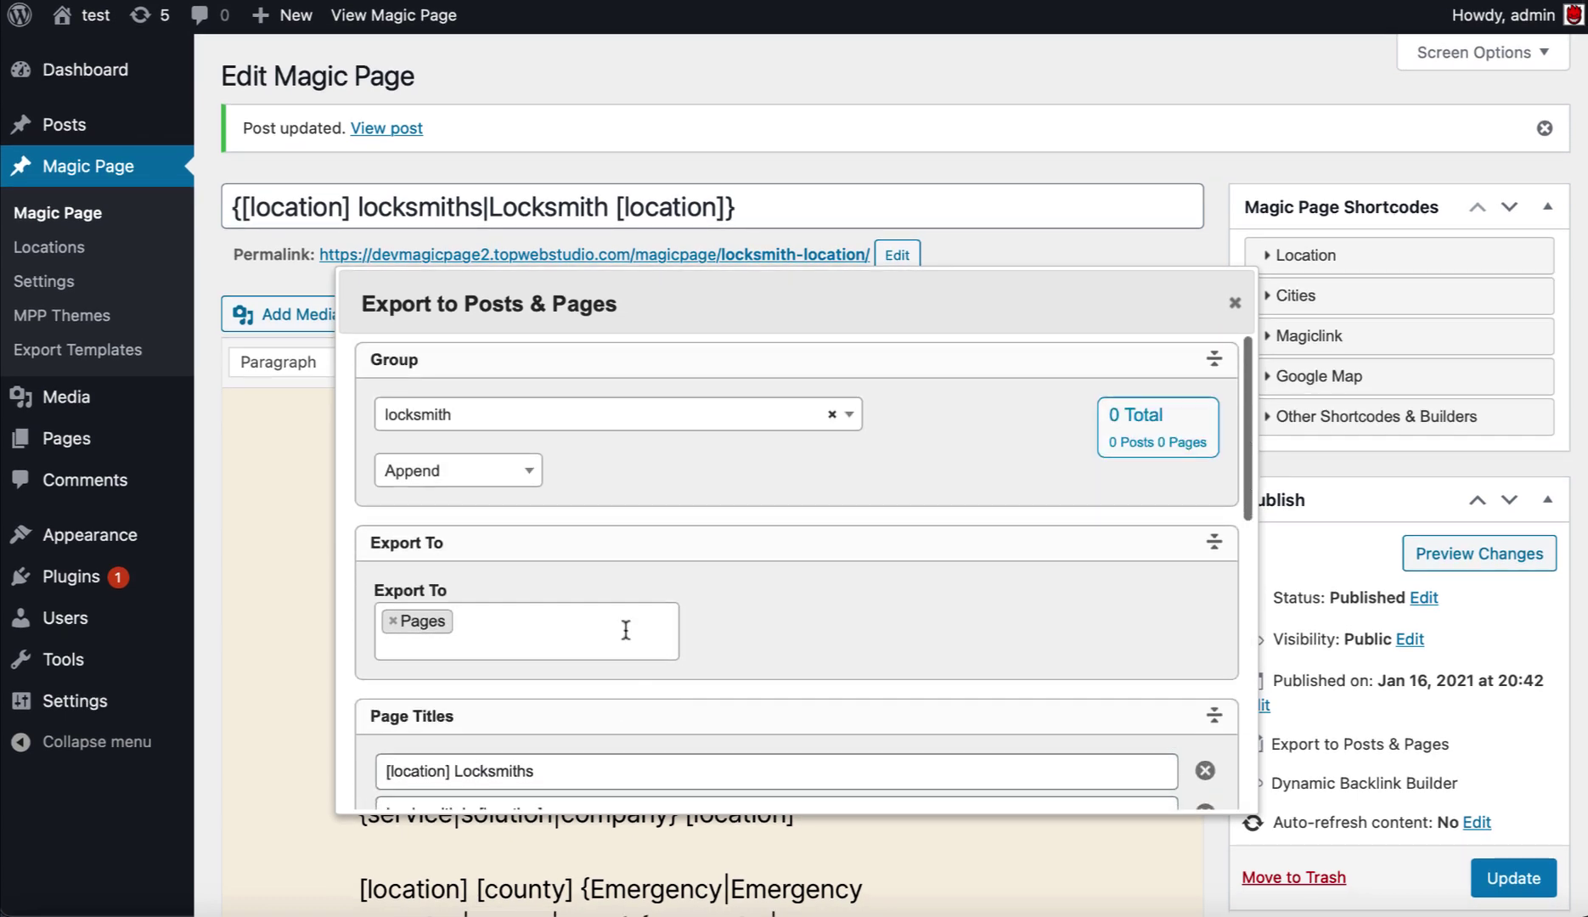
scroll(670, 649, "down", 10)
scroll(670, 654, "down", 2)
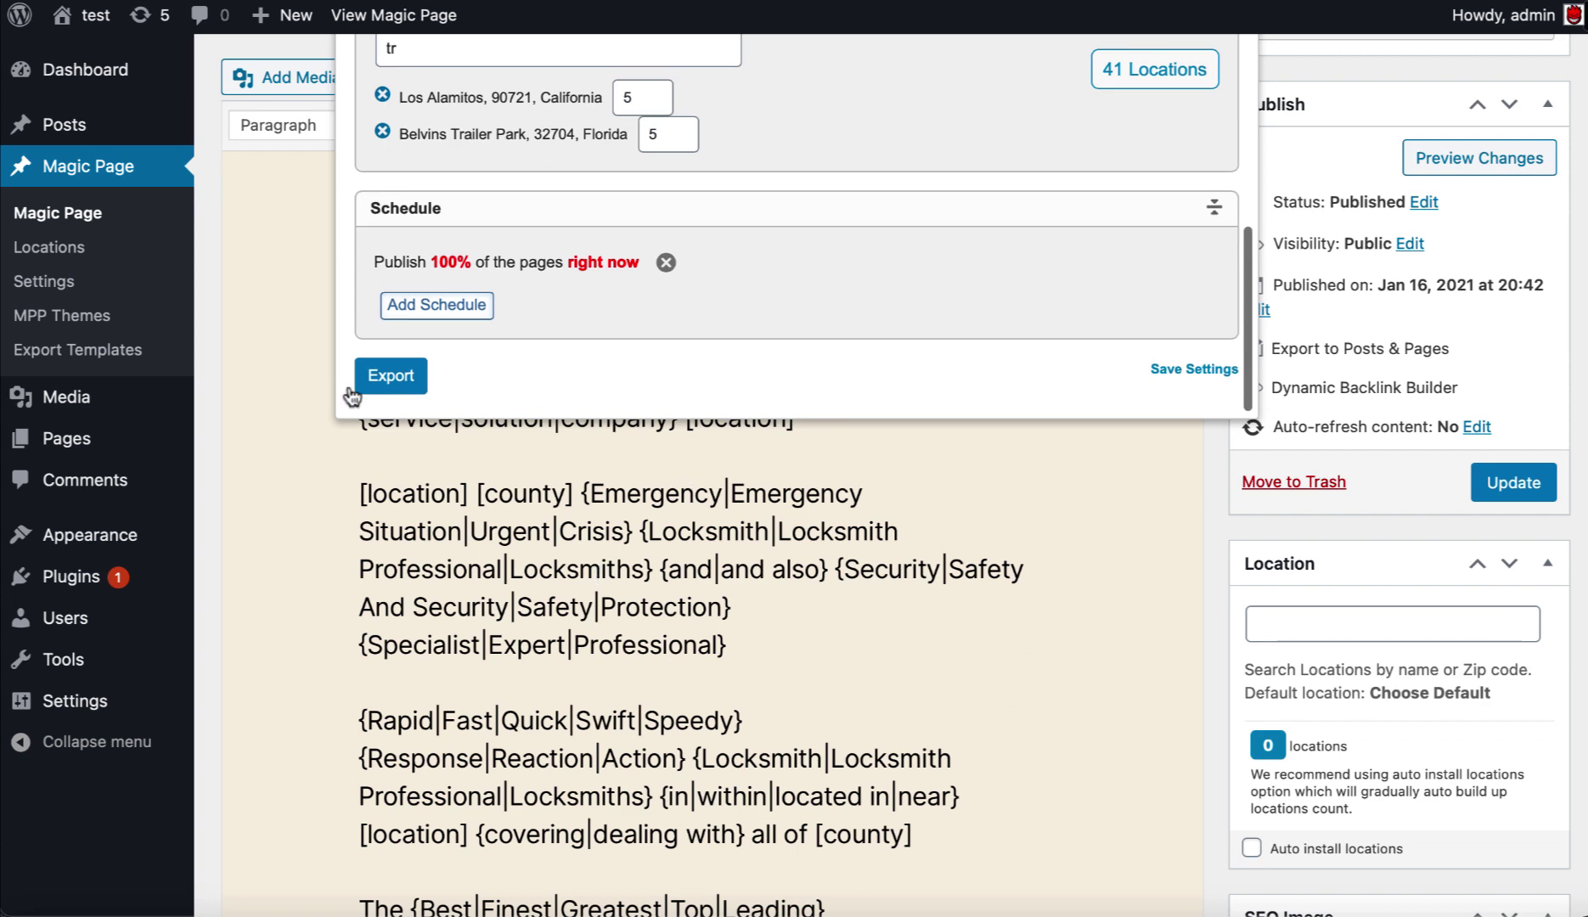
left_click(391, 375)
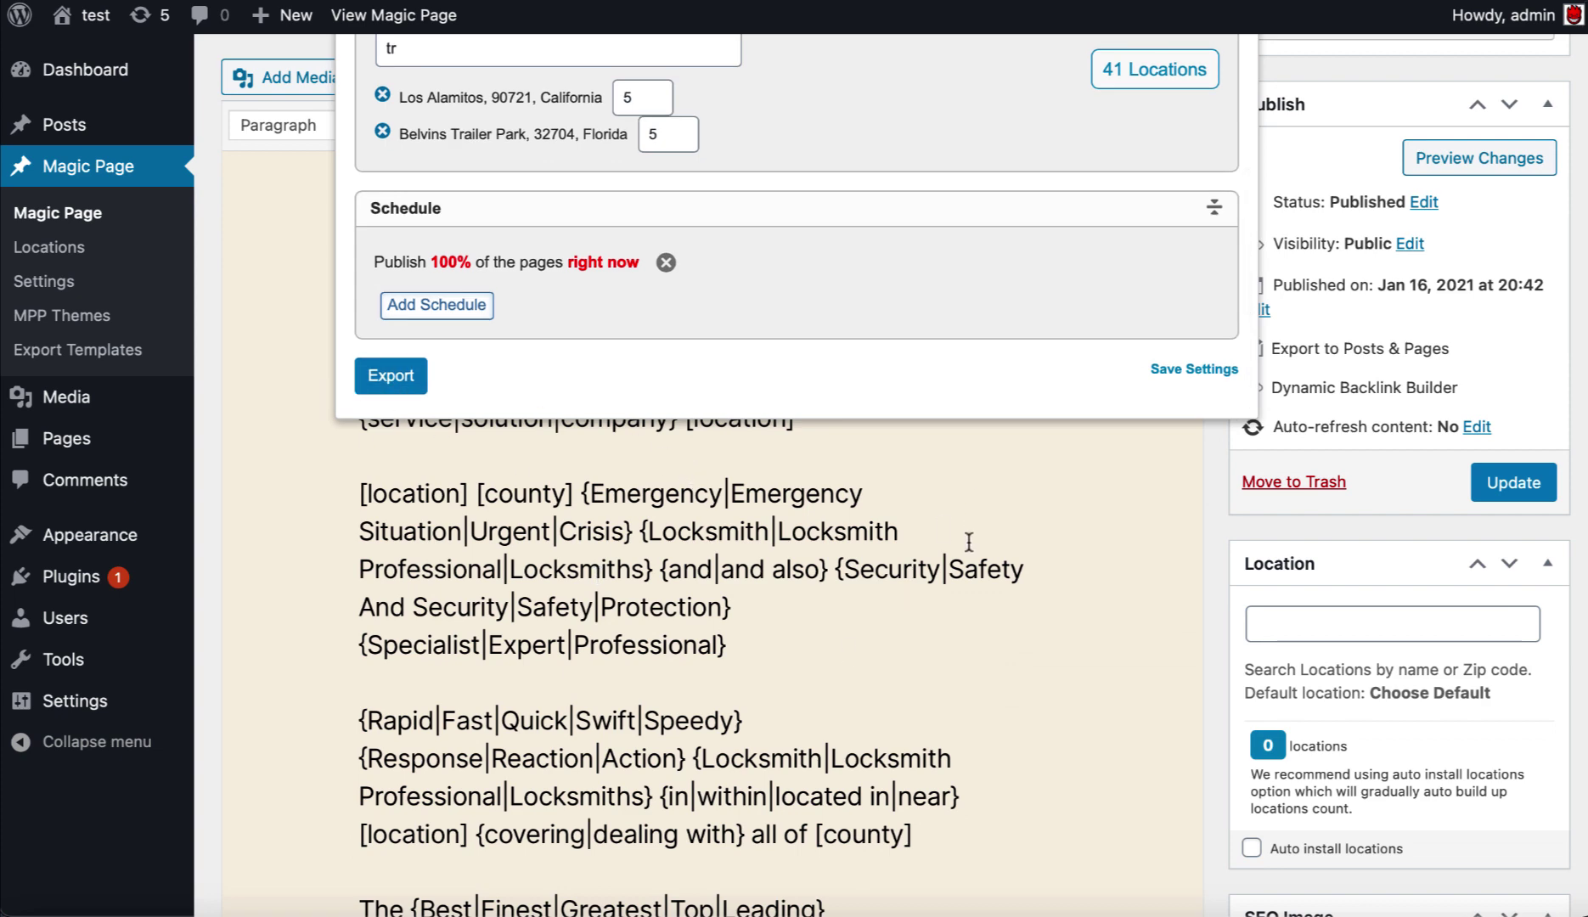
scroll(926, 613, "down", 4)
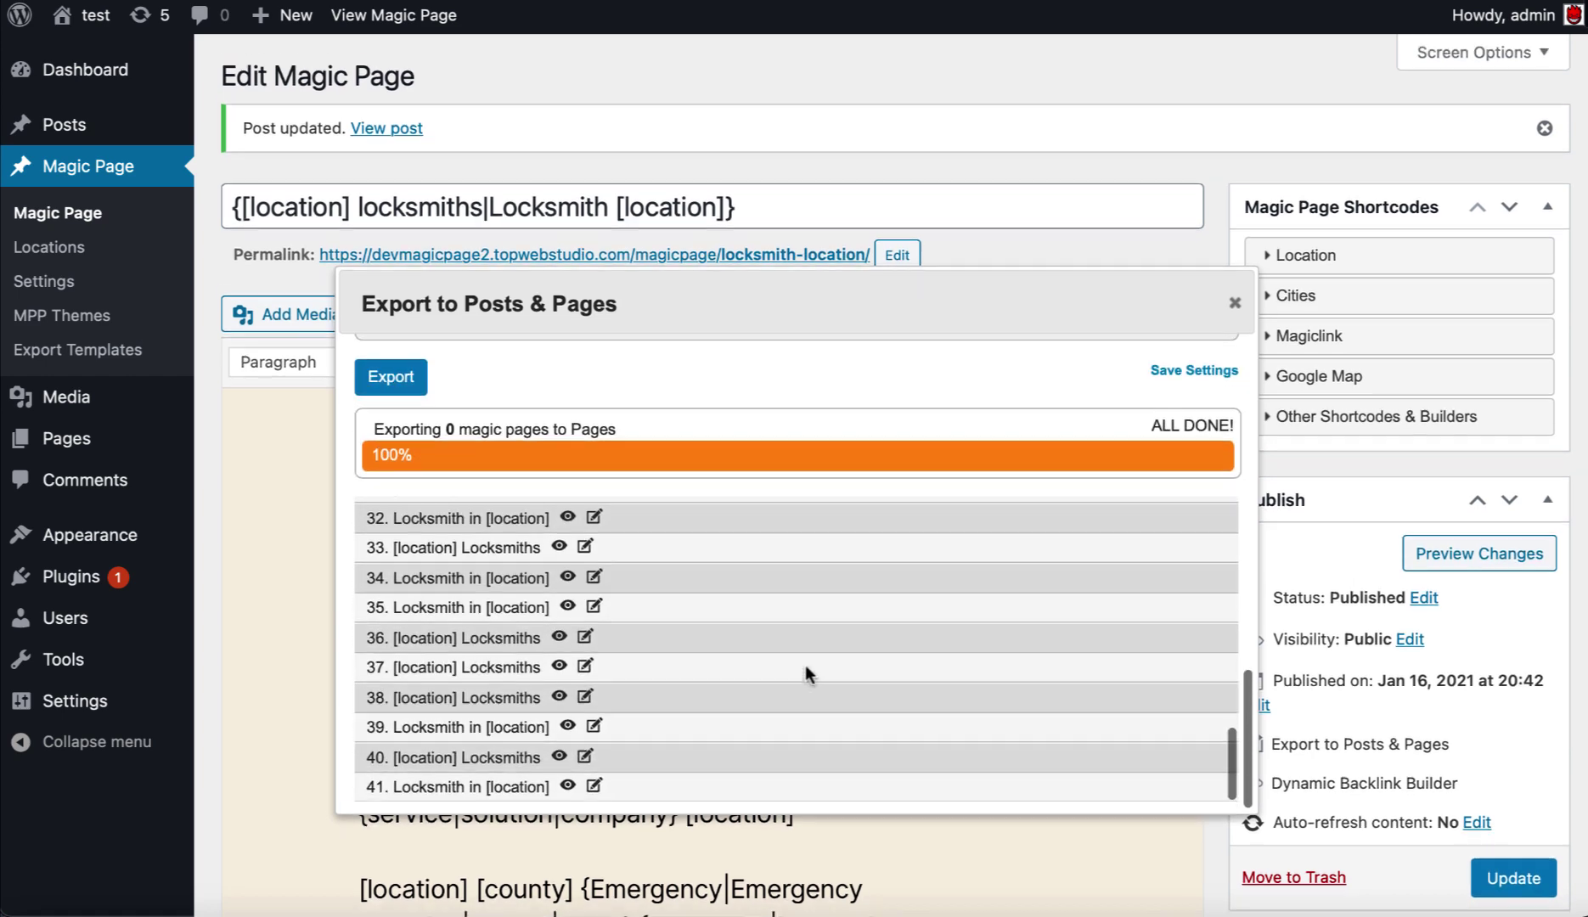
scroll(805, 665, "up", 8)
scroll(885, 600, "up", 10)
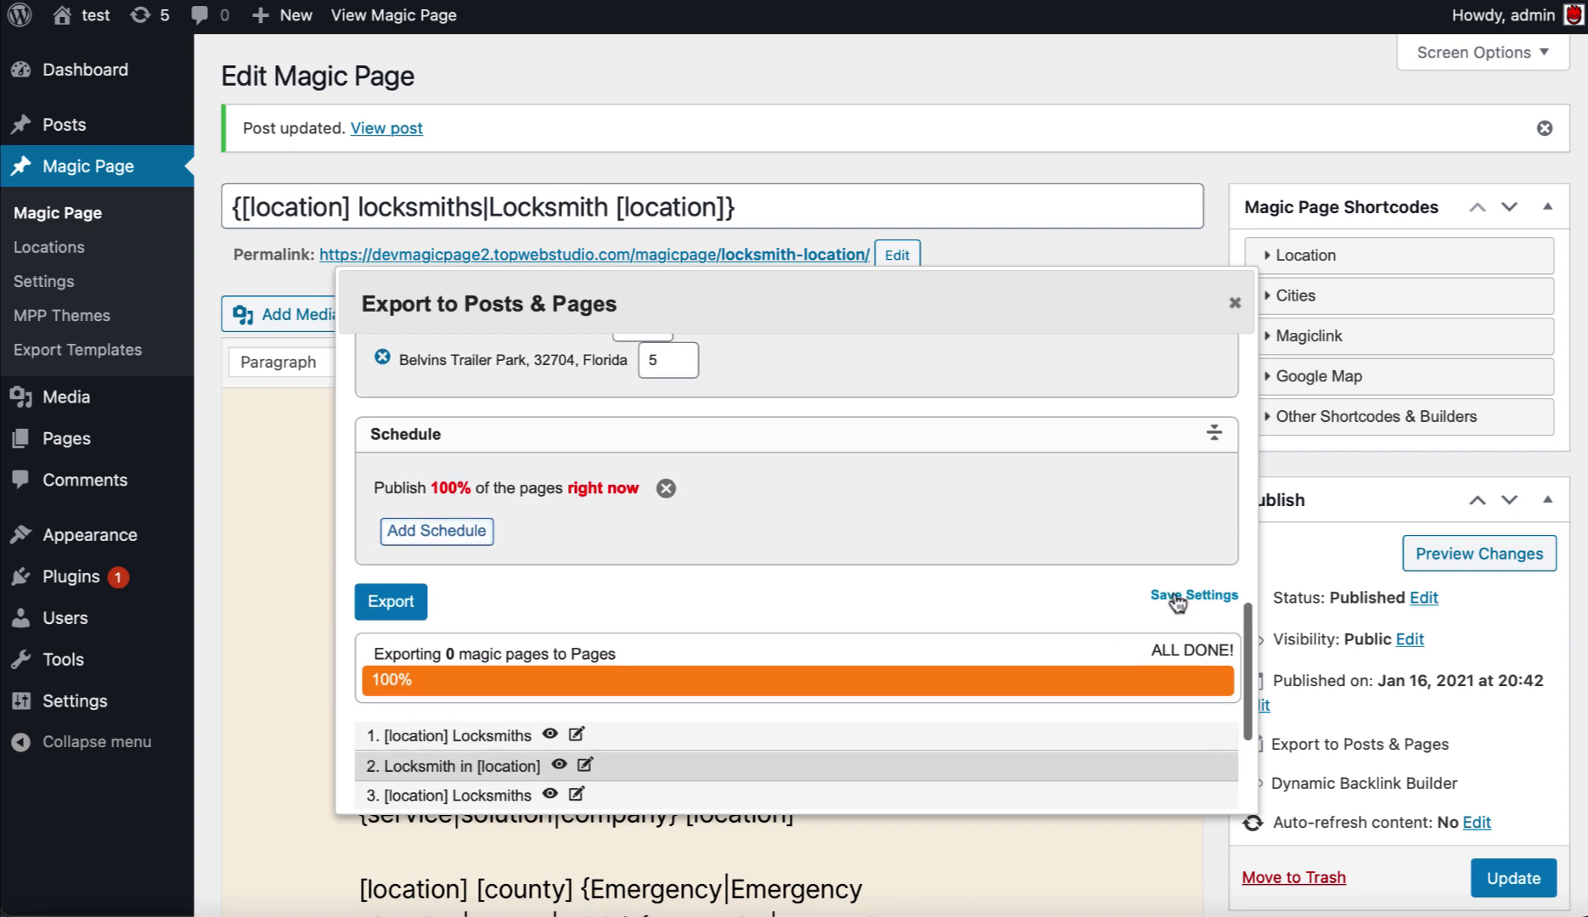
Step: Switch the export destination from Pages back to Posts, keeping the Service1 and SubService1–3 categories
scroll(955, 618, "up", 10)
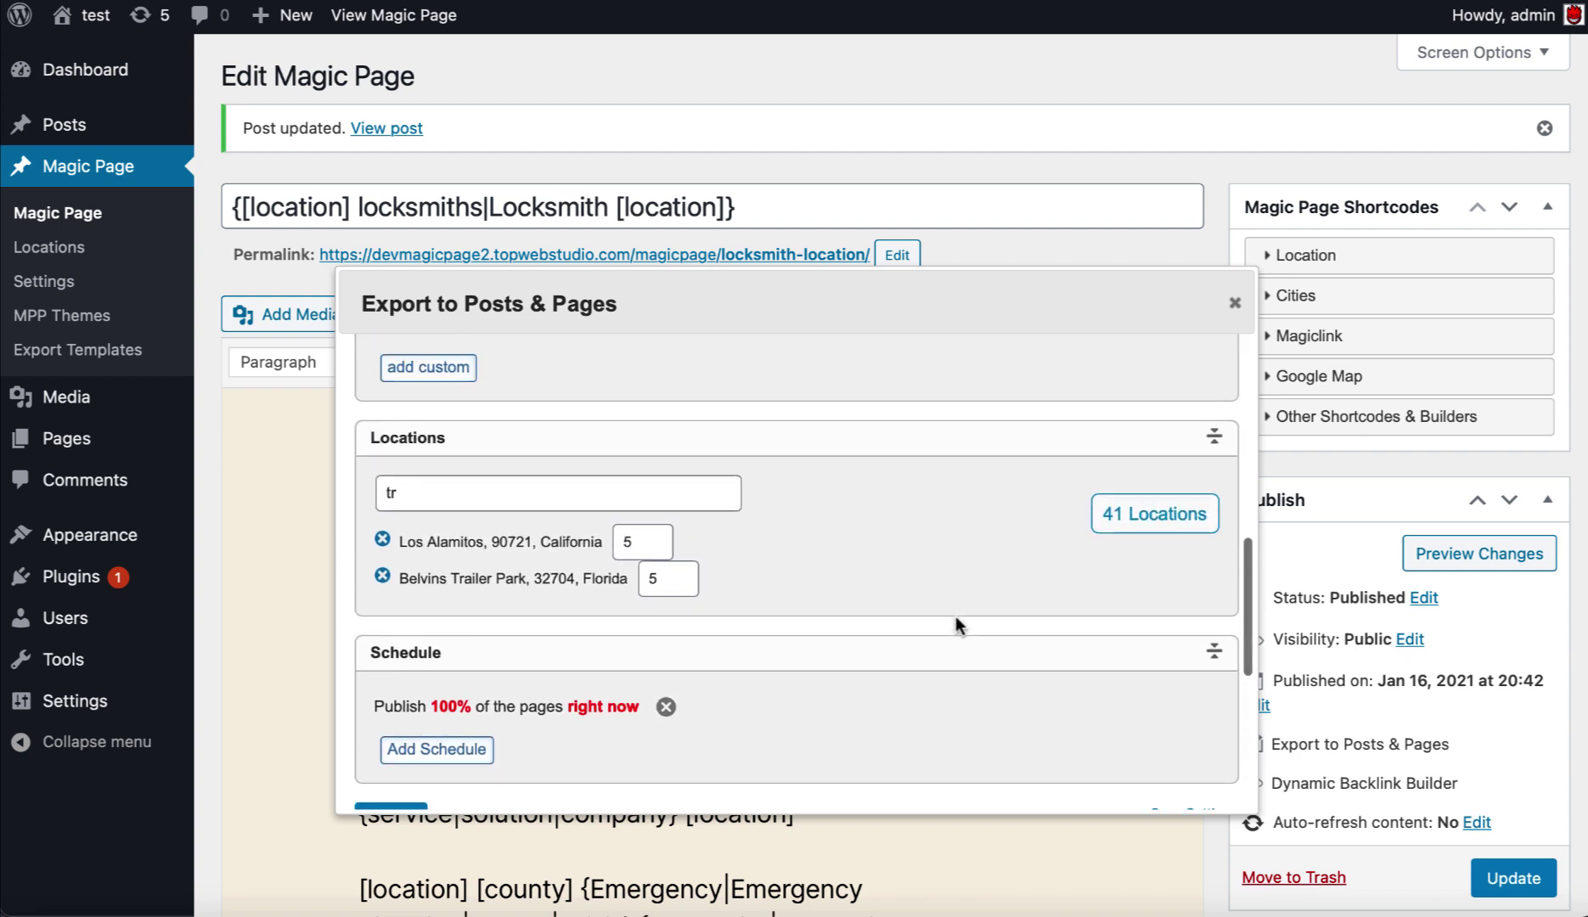
scroll(956, 619, "up", 3)
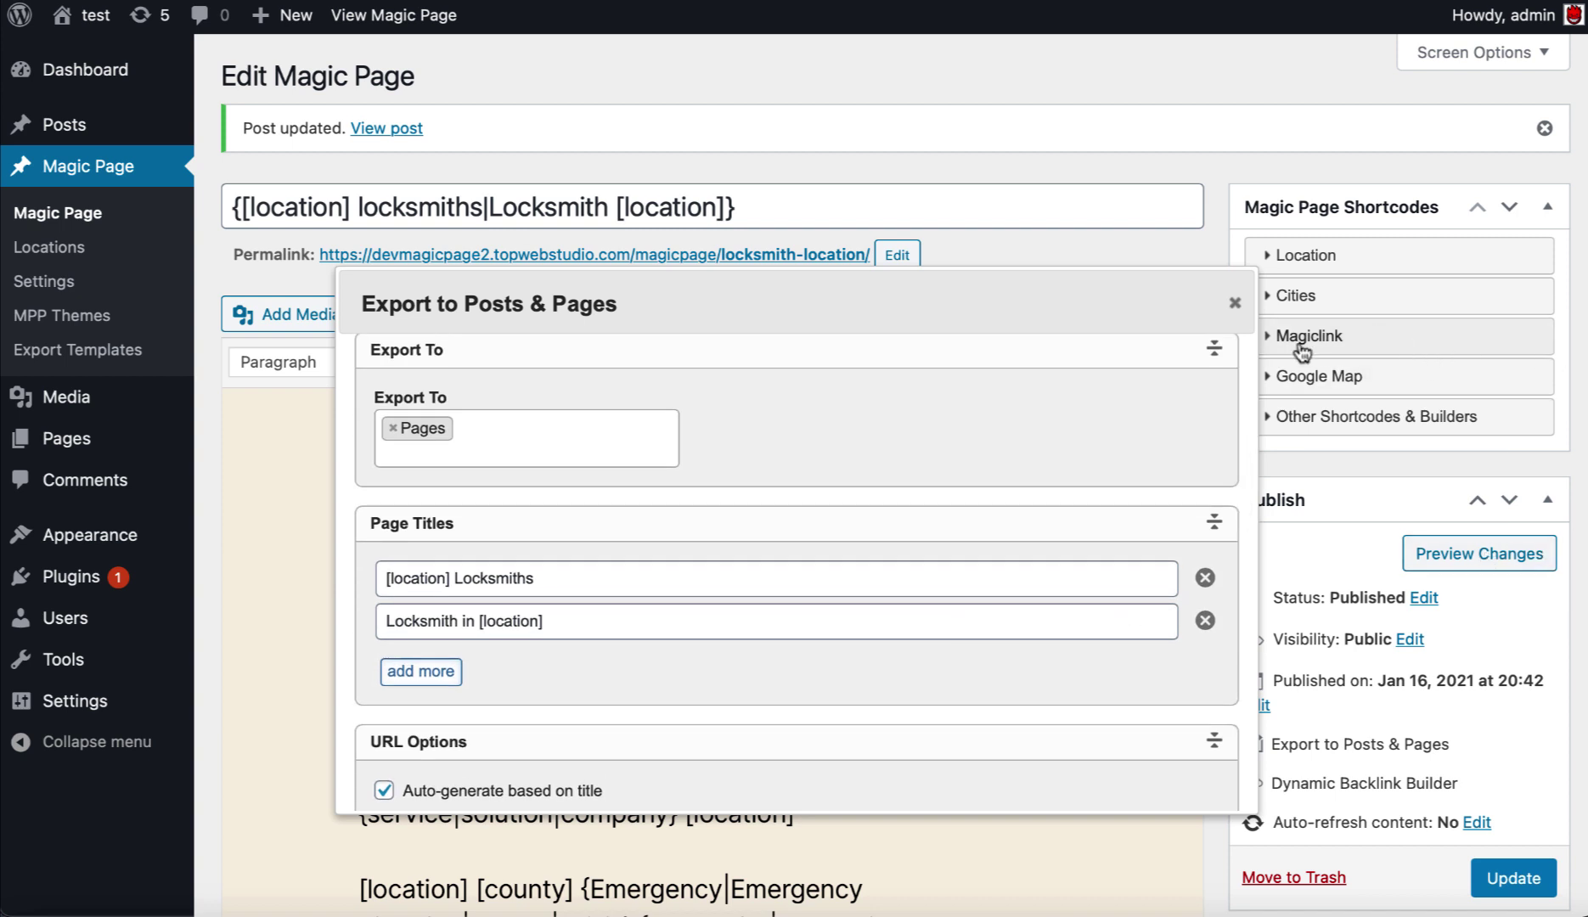
left_click(394, 429)
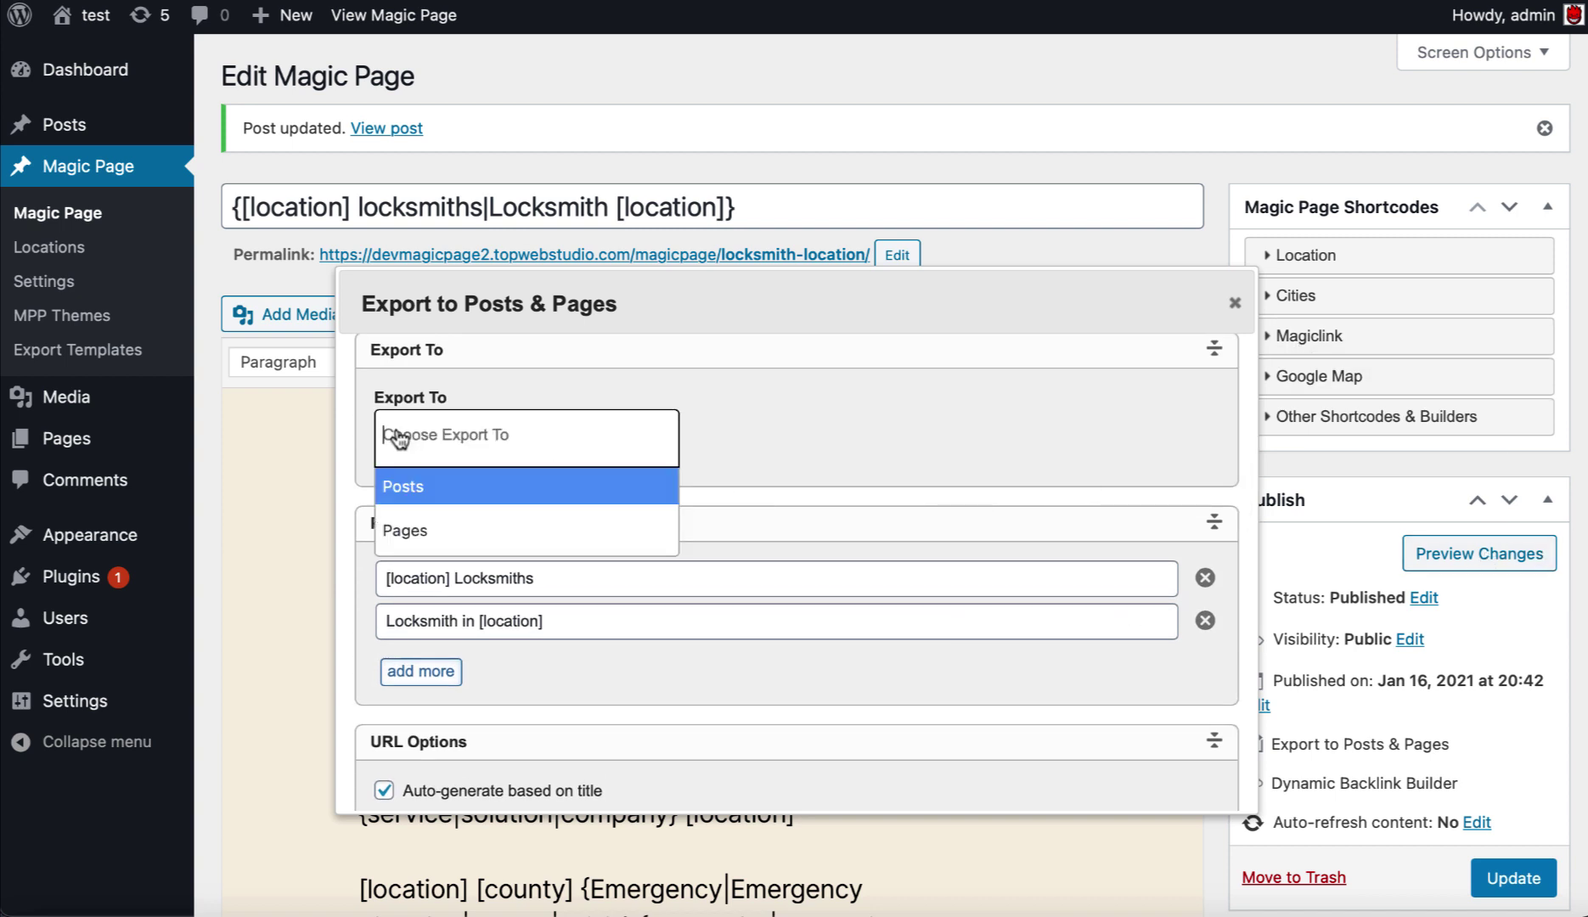
left_click(424, 501)
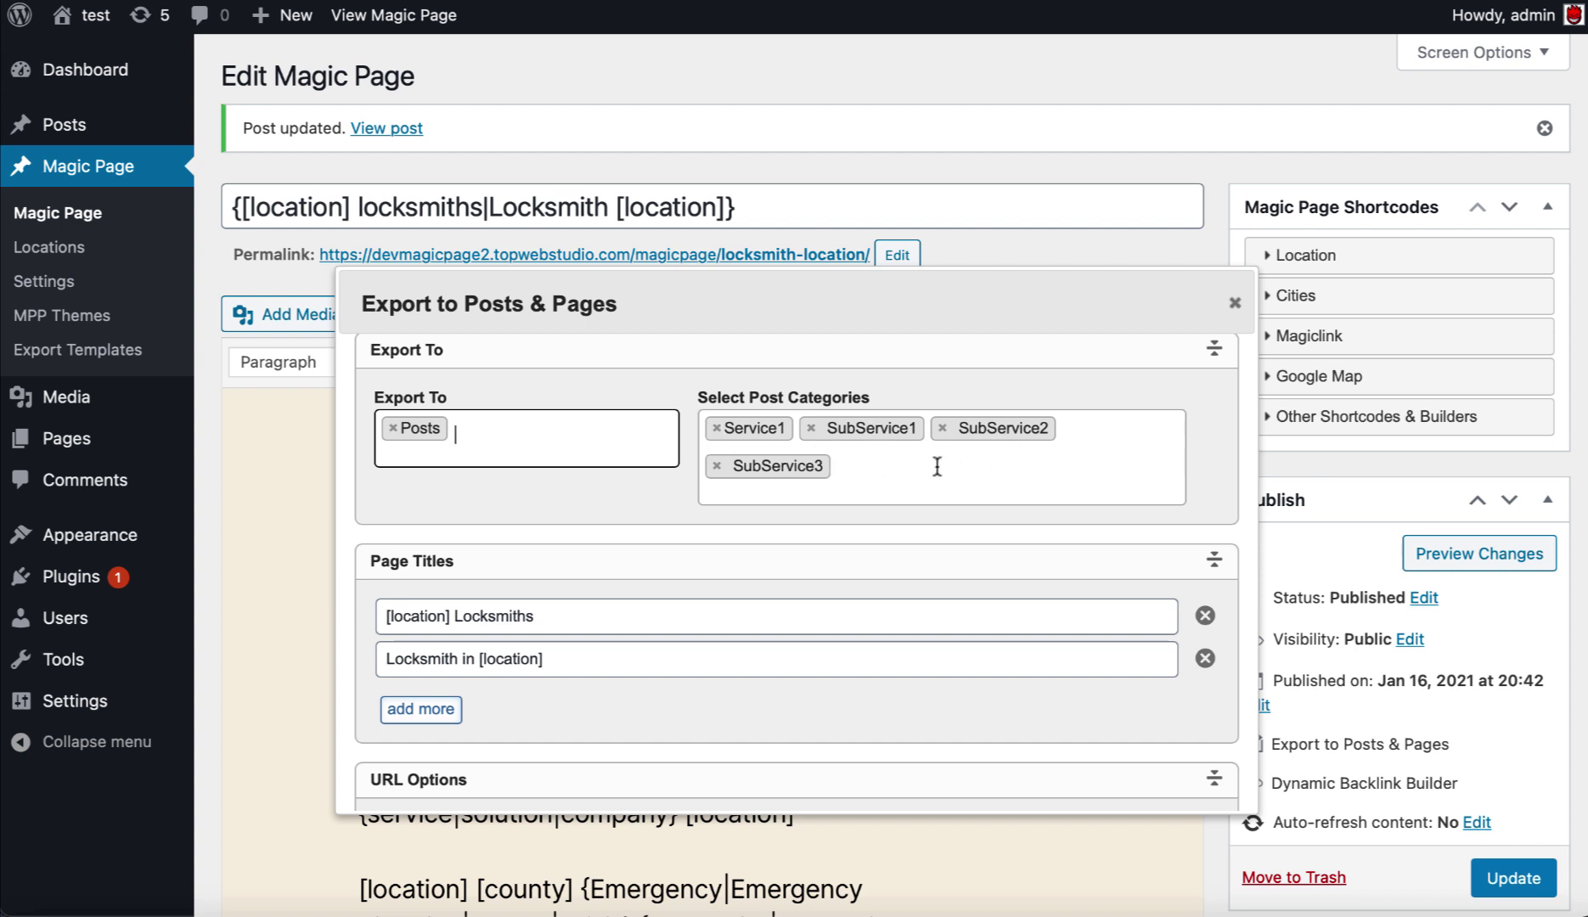
scroll(655, 510, "down", 8)
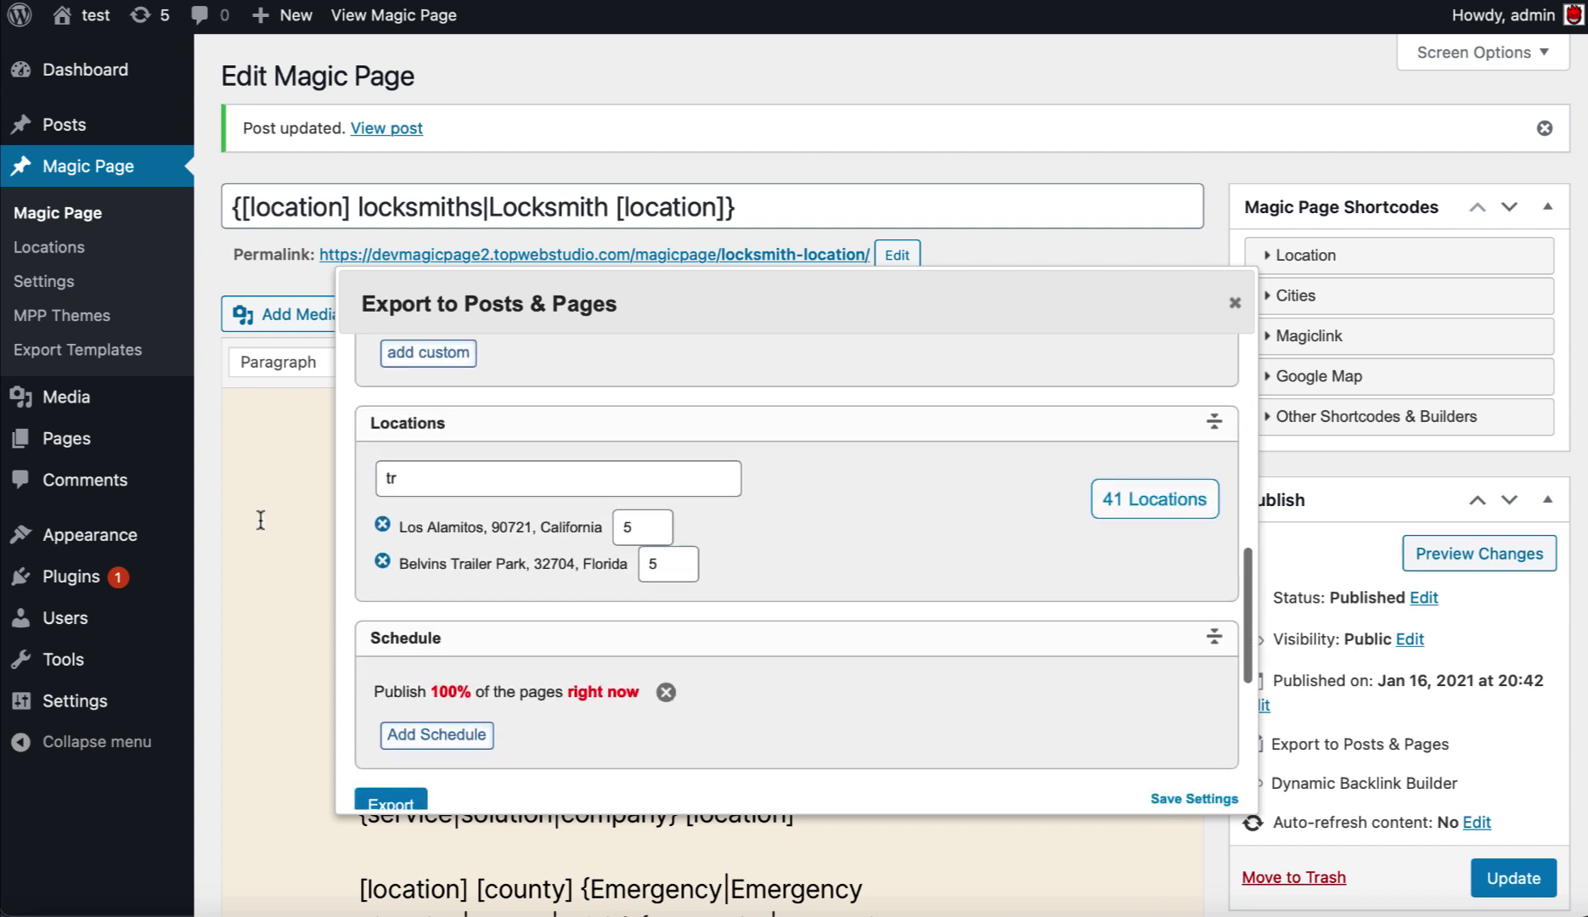
Step: Replace both locations with Los Alisos Mobile Home Estates, setting its count to 10
left_click(382, 525)
left_click(382, 525)
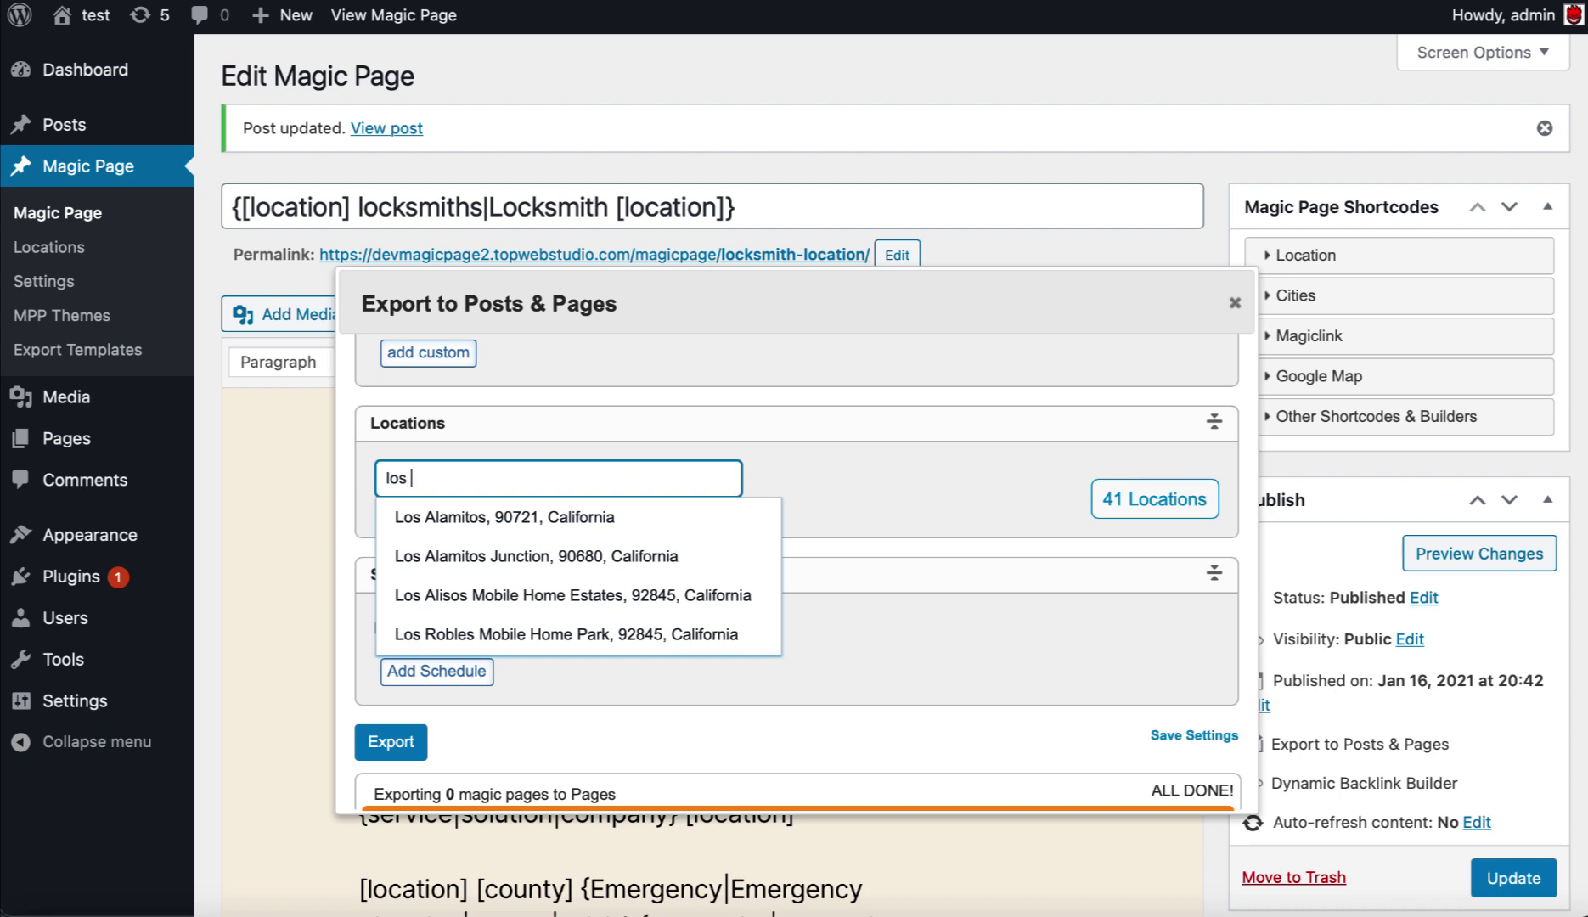
scroll(507, 664, "down", 2)
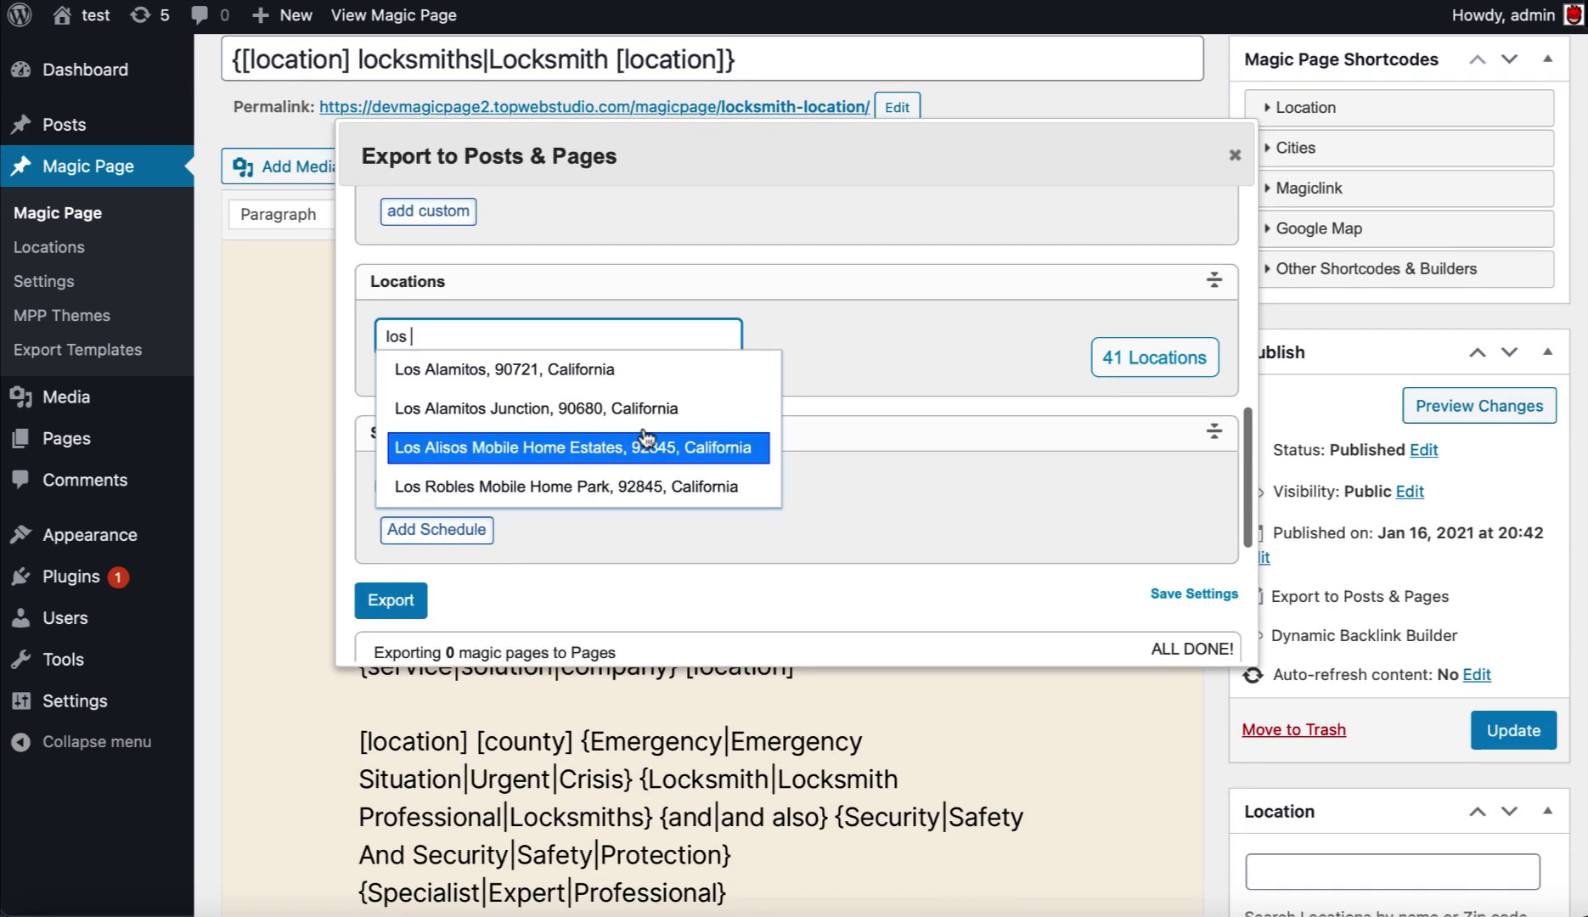
left_click(561, 456)
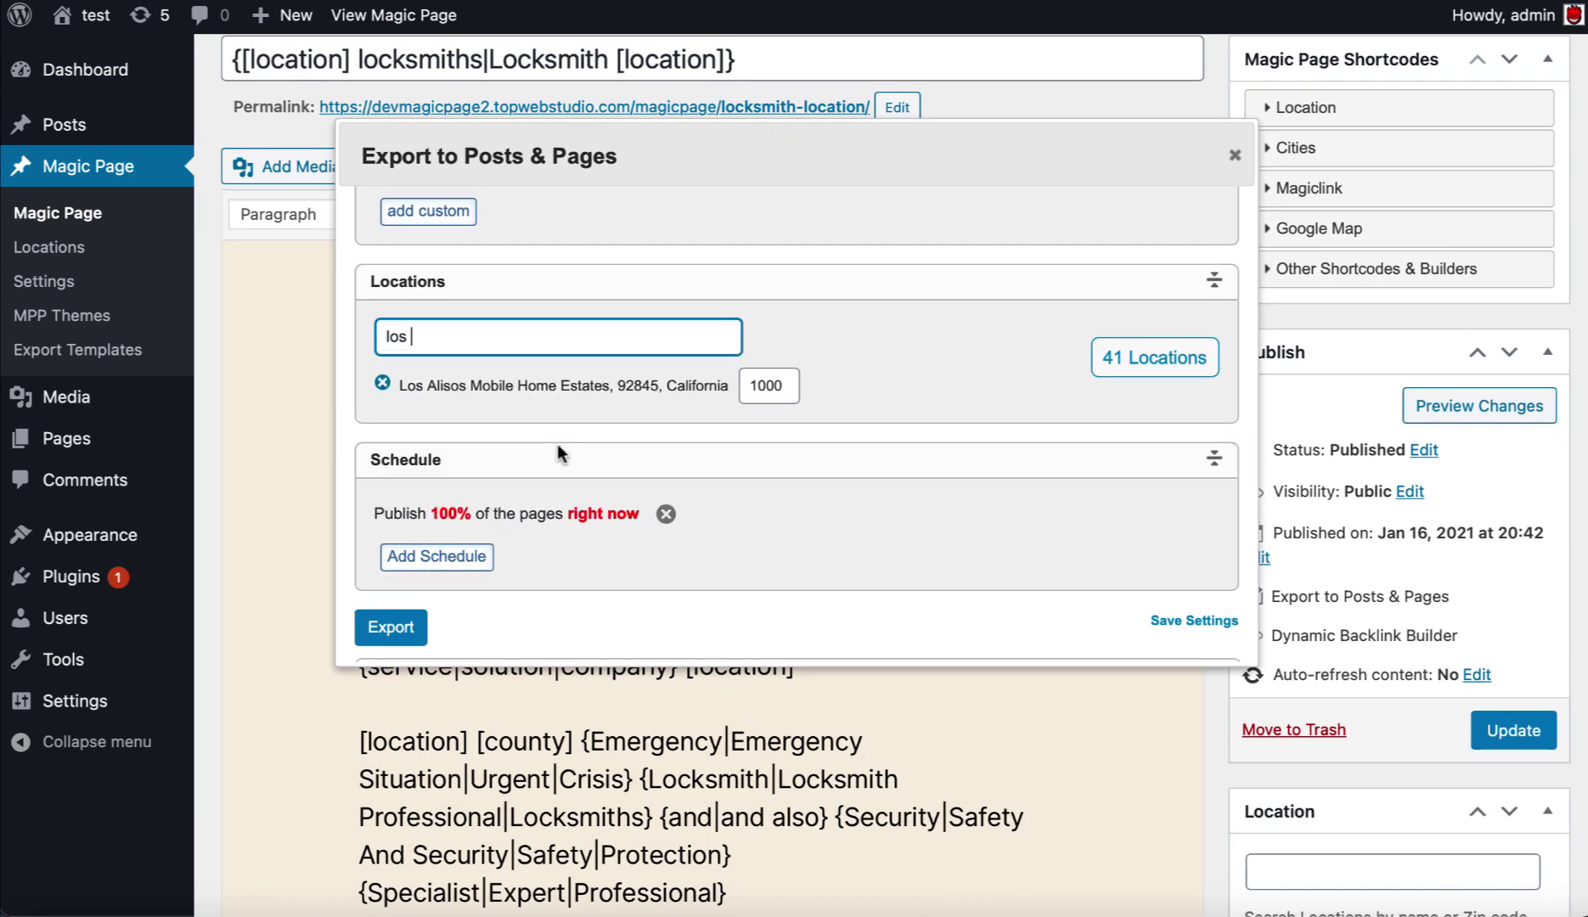
left_click(771, 392)
type("20")
left_click(922, 376)
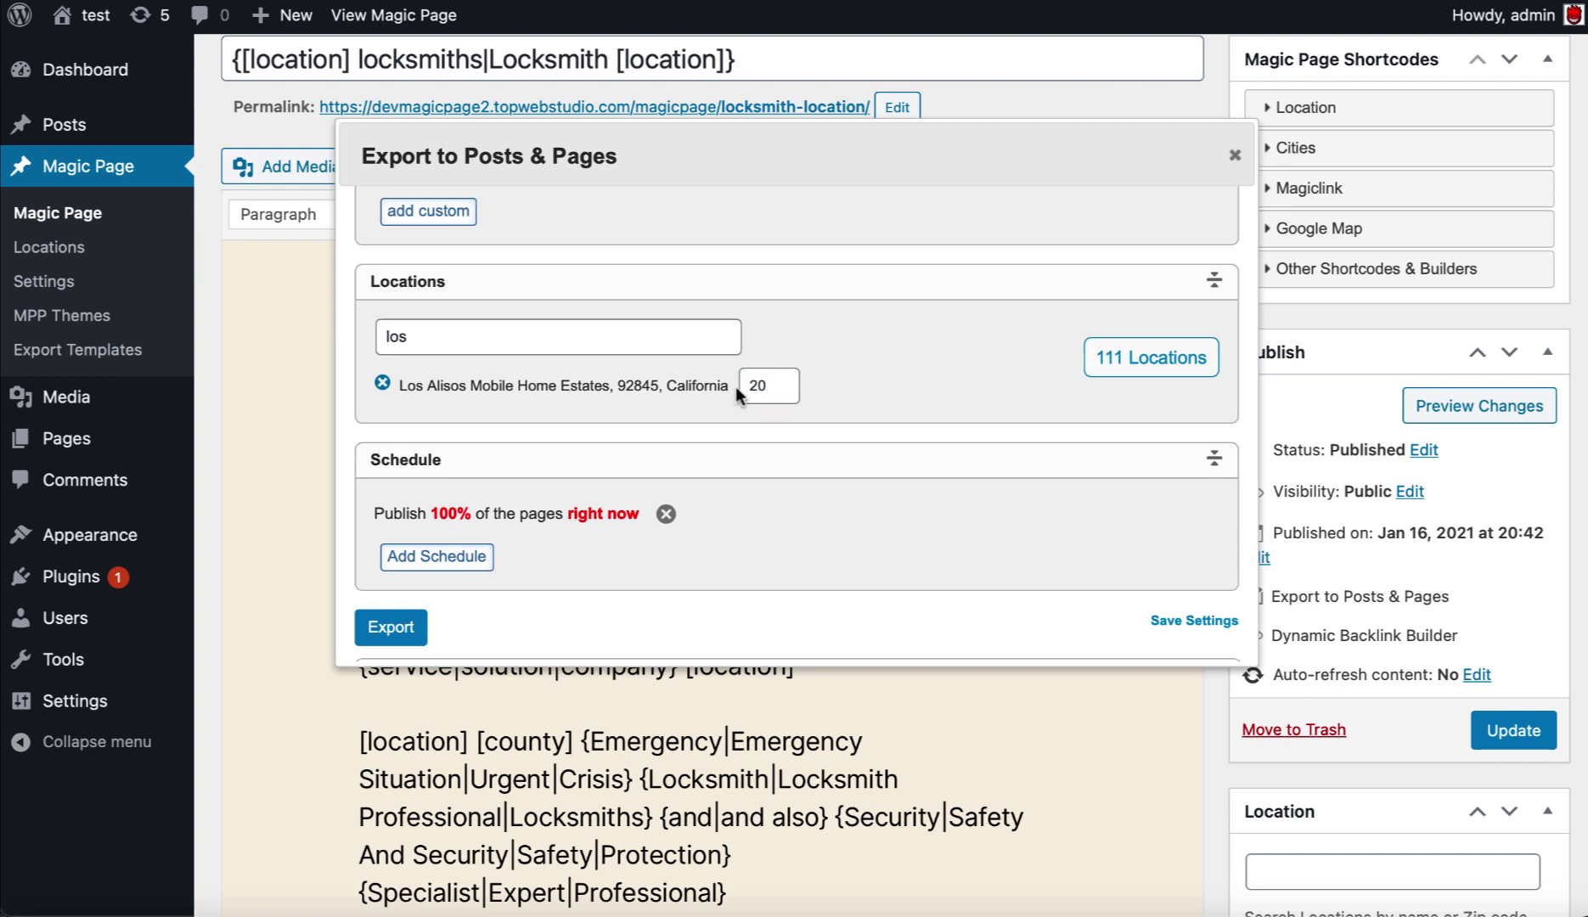
left_click(749, 386)
type("10")
left_click(881, 374)
Step: Add Alafaya, 32826, Florida and set both Alafaya and Los Alisos to 5 pages
double_click(553, 341)
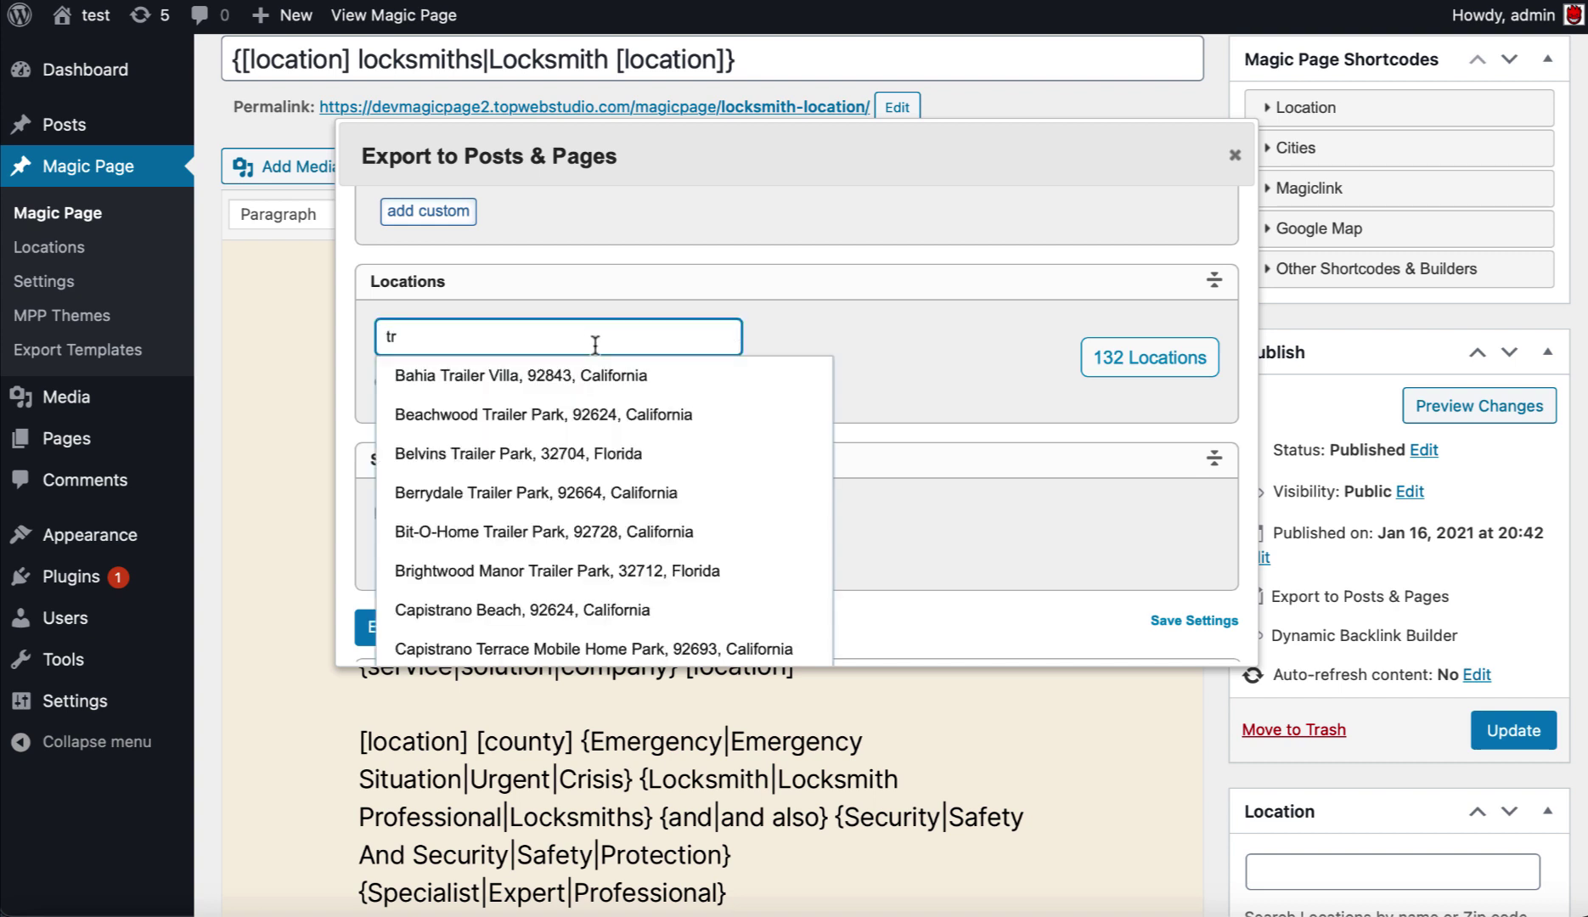
scroll(669, 547, "down", 1)
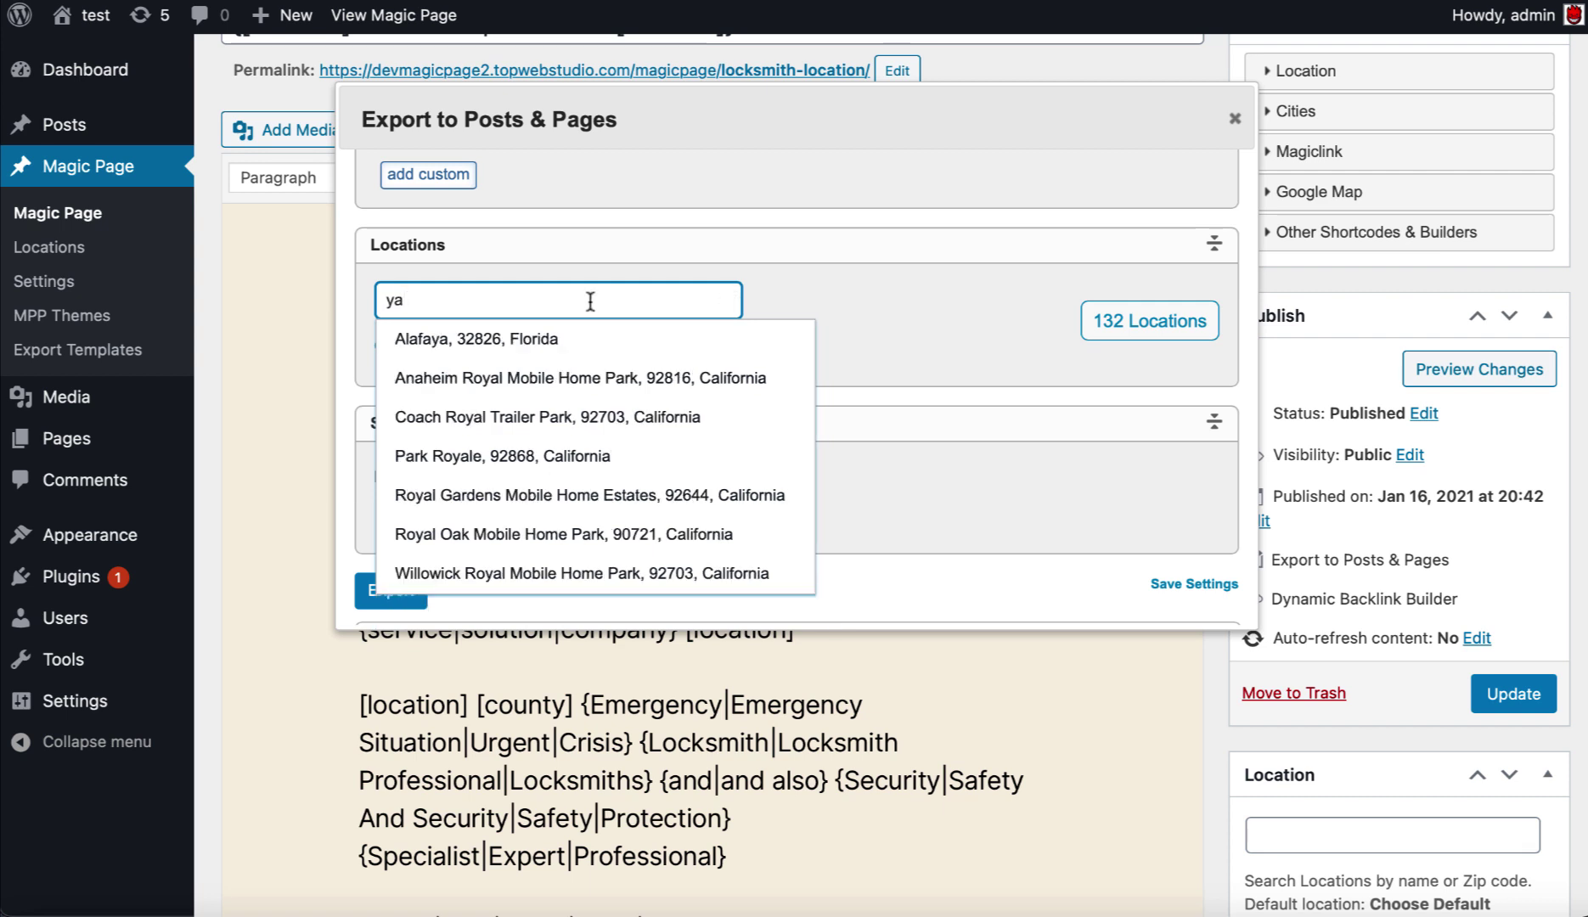
left_click(503, 342)
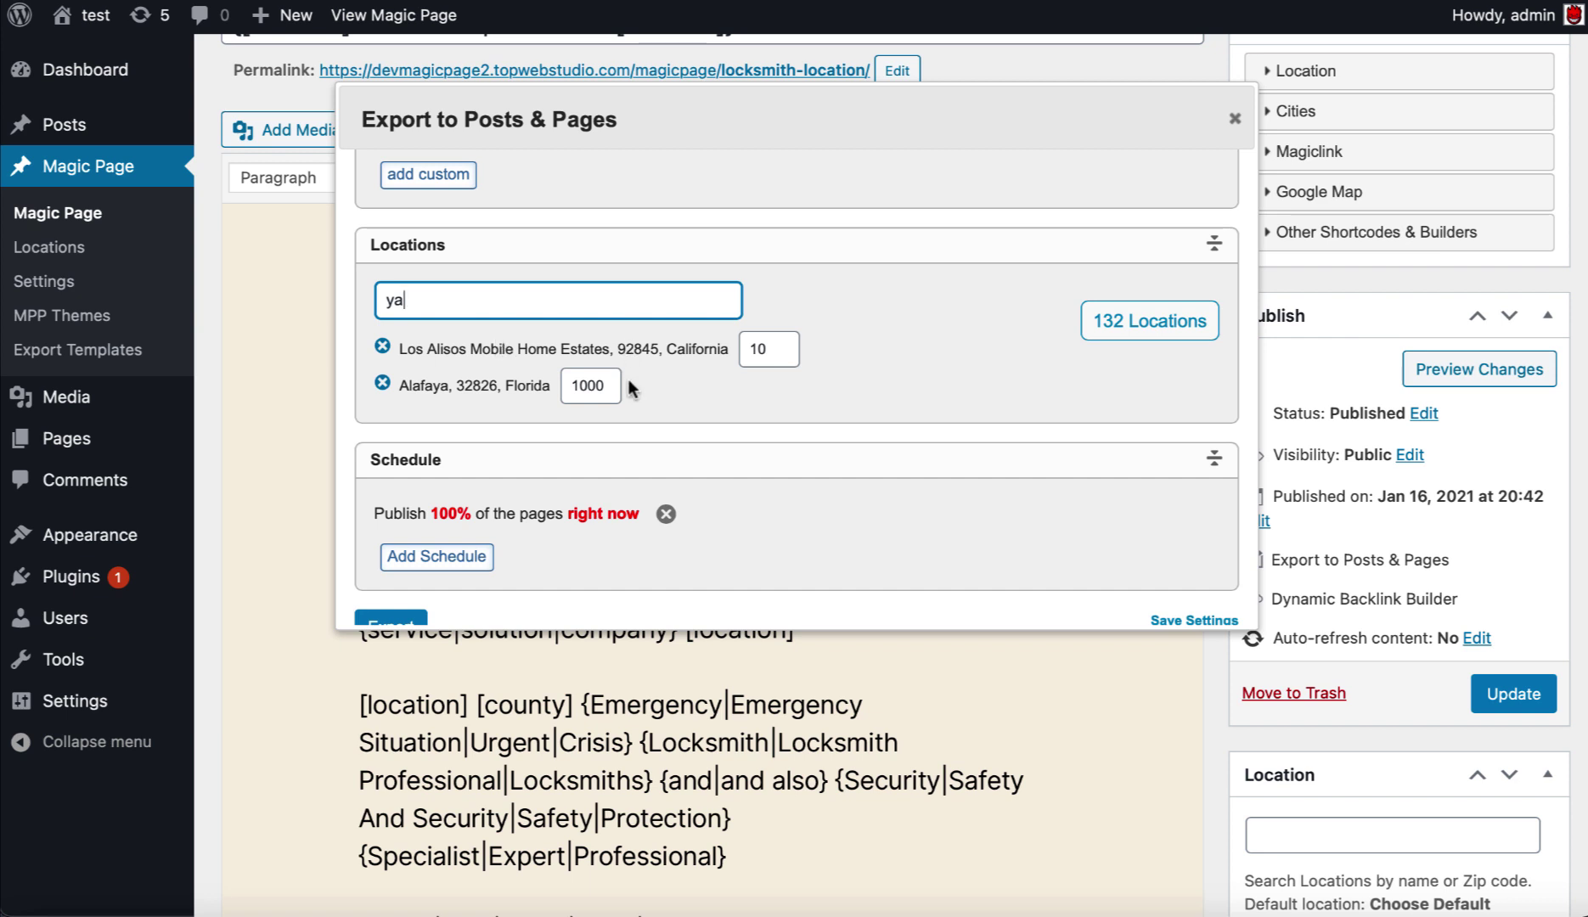
double_click(594, 384)
type("5")
double_click(755, 349)
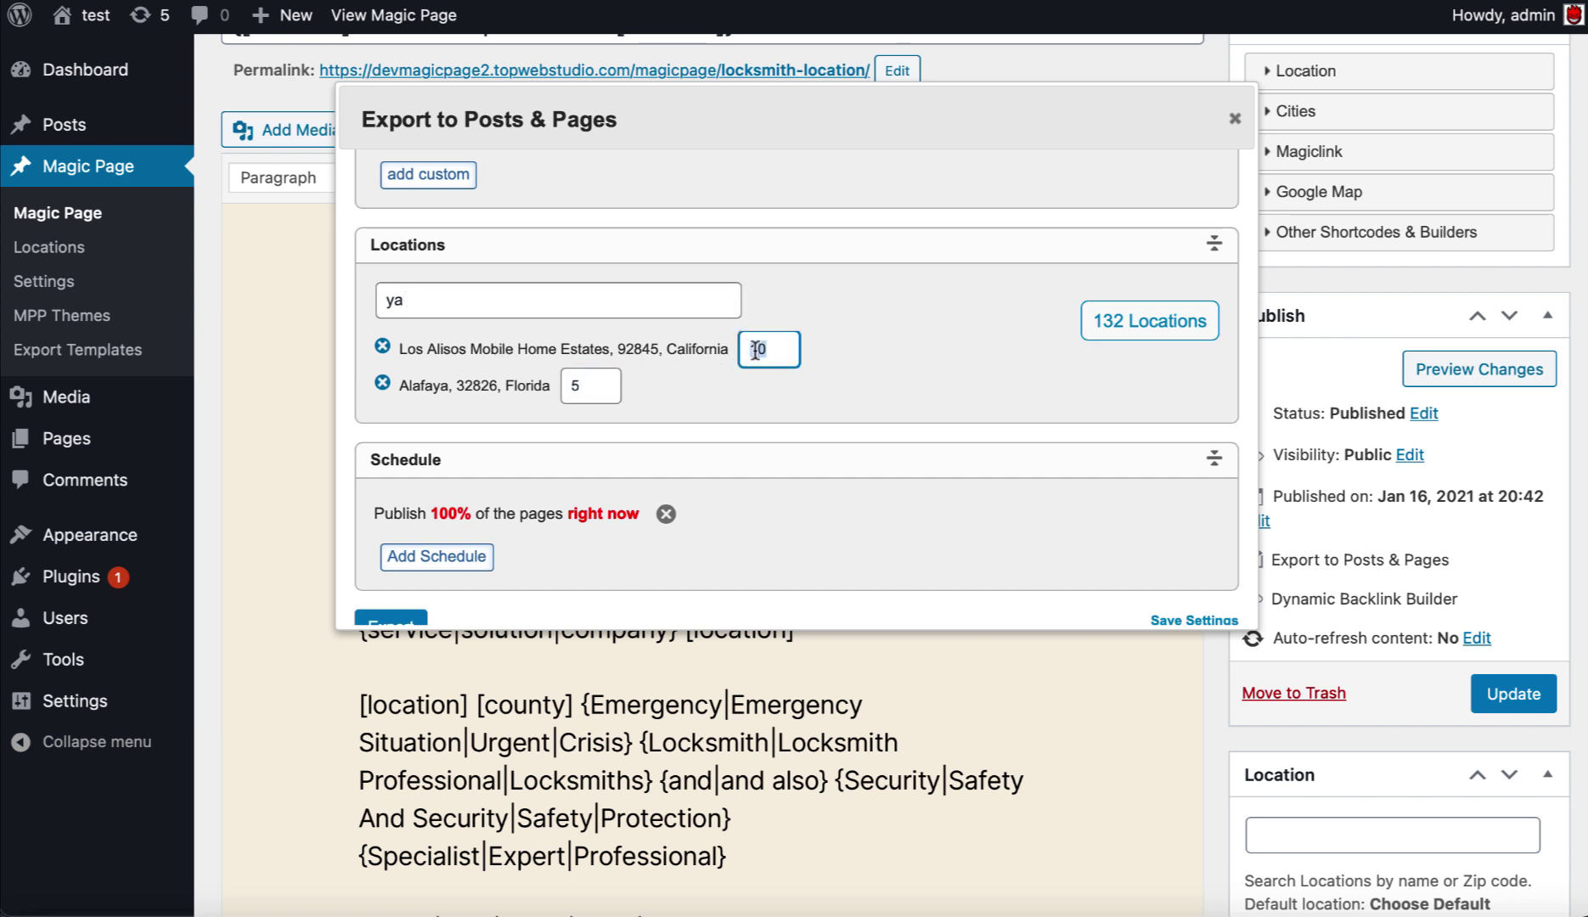
type("5")
left_click(973, 361)
Step: Save the export settings, then export the Los Alisos and Alafaya posts until 'ALL DONE!'
scroll(900, 425, "down", 2)
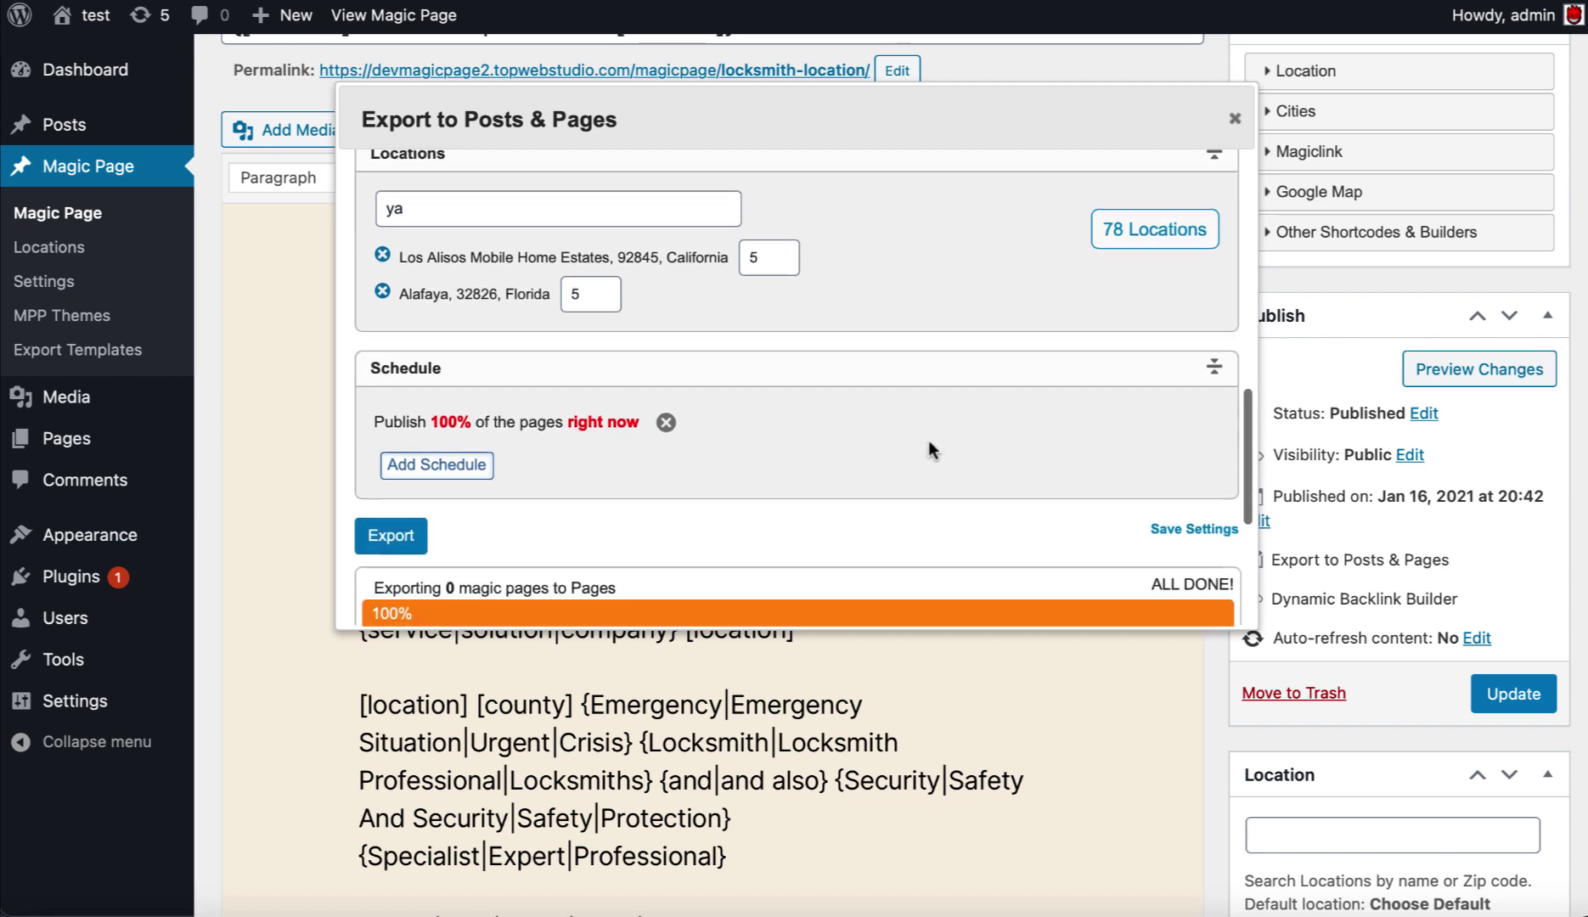
left_click(1181, 528)
scroll(998, 562, "down", 4)
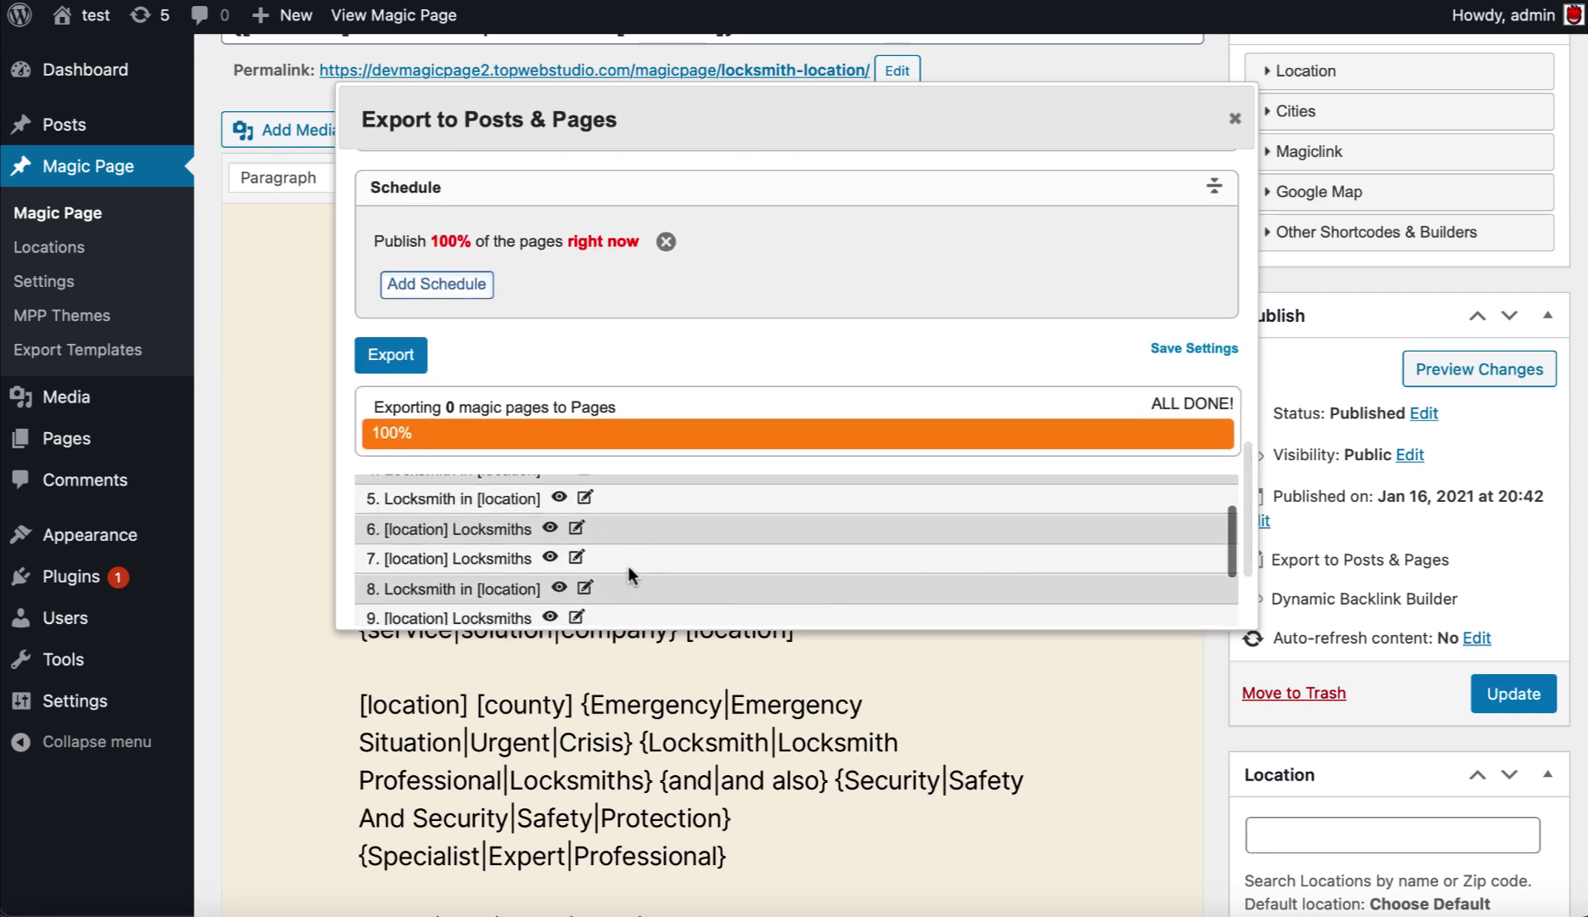
left_click(403, 358)
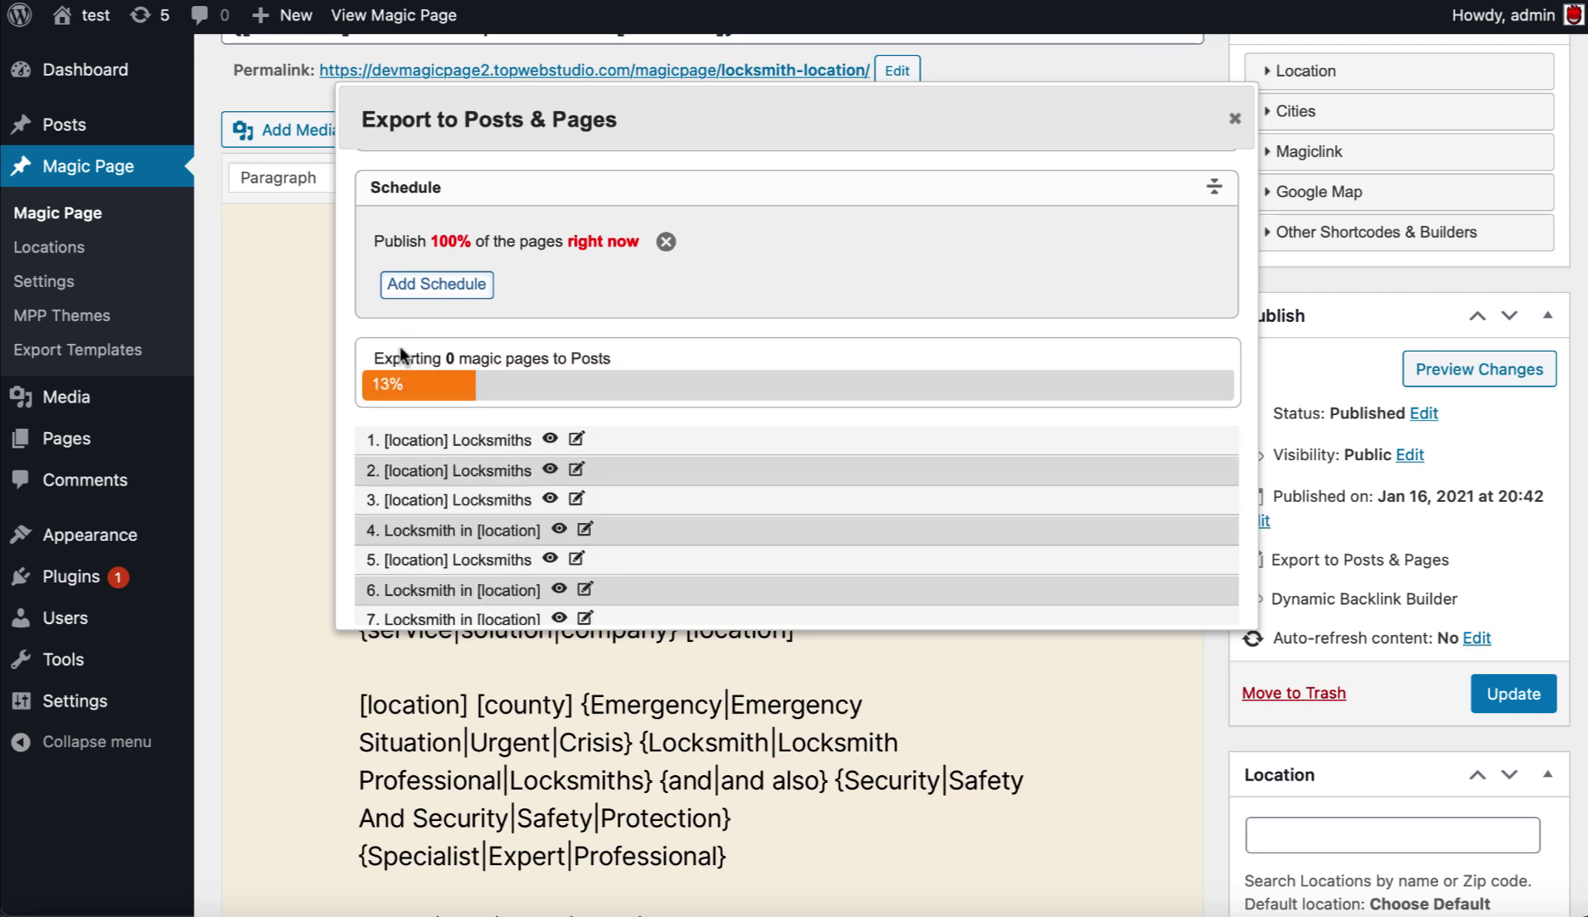
scroll(894, 348, "up", 4)
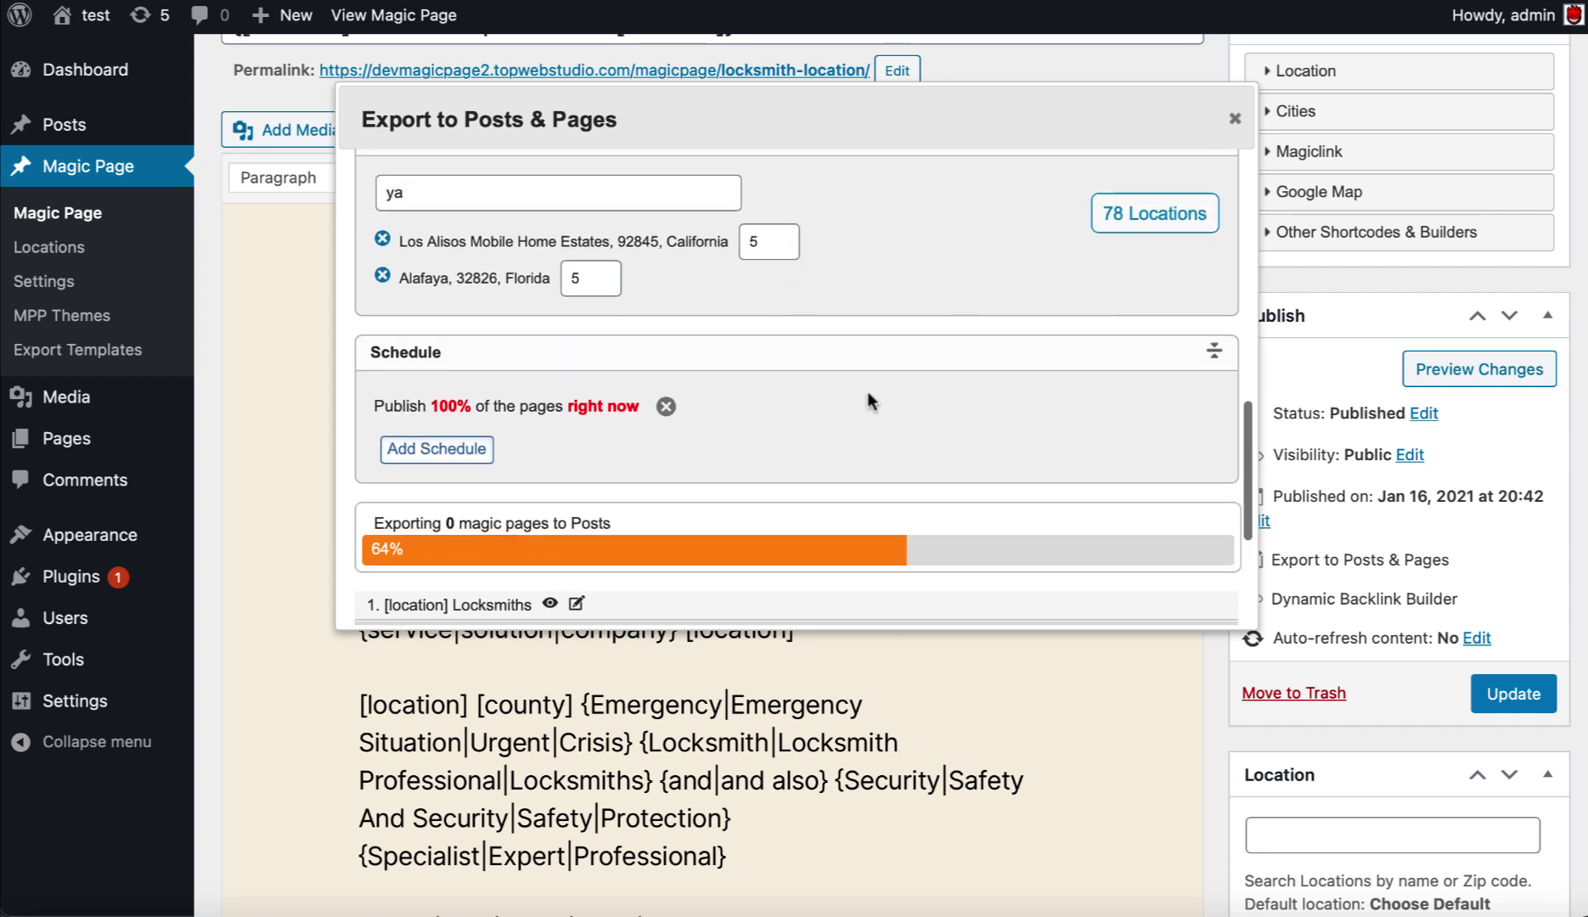
scroll(1025, 360, "down", 3)
scroll(1025, 360, "up", 3)
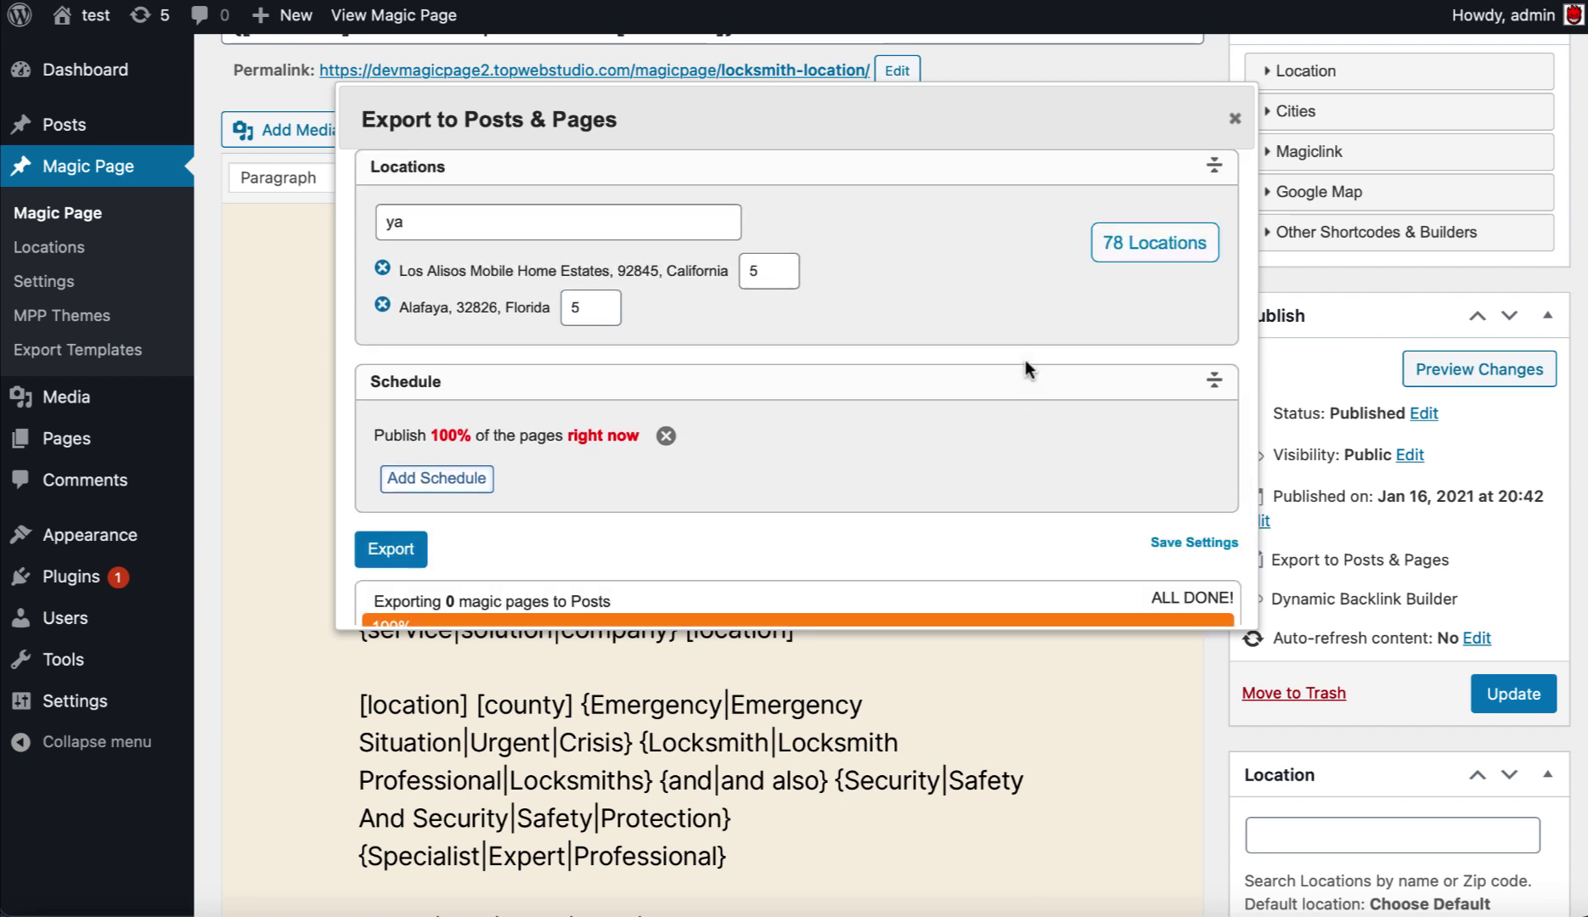
scroll(871, 361, "up", 10)
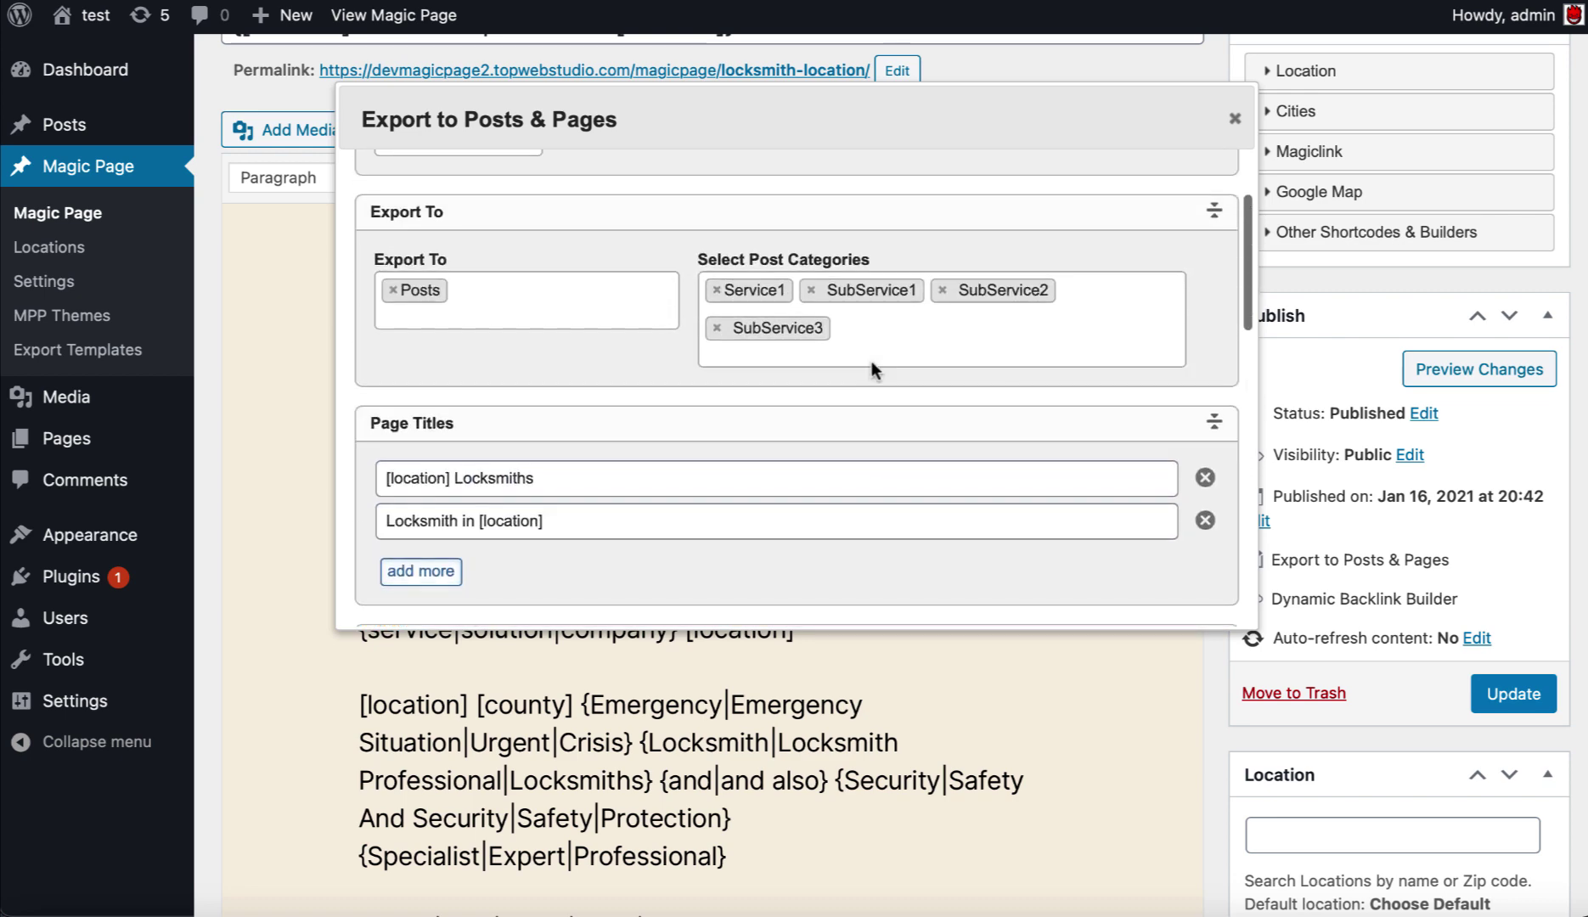
Step: Keep the Append option and change the export group from locksmith to greece
scroll(872, 361, "up", 3)
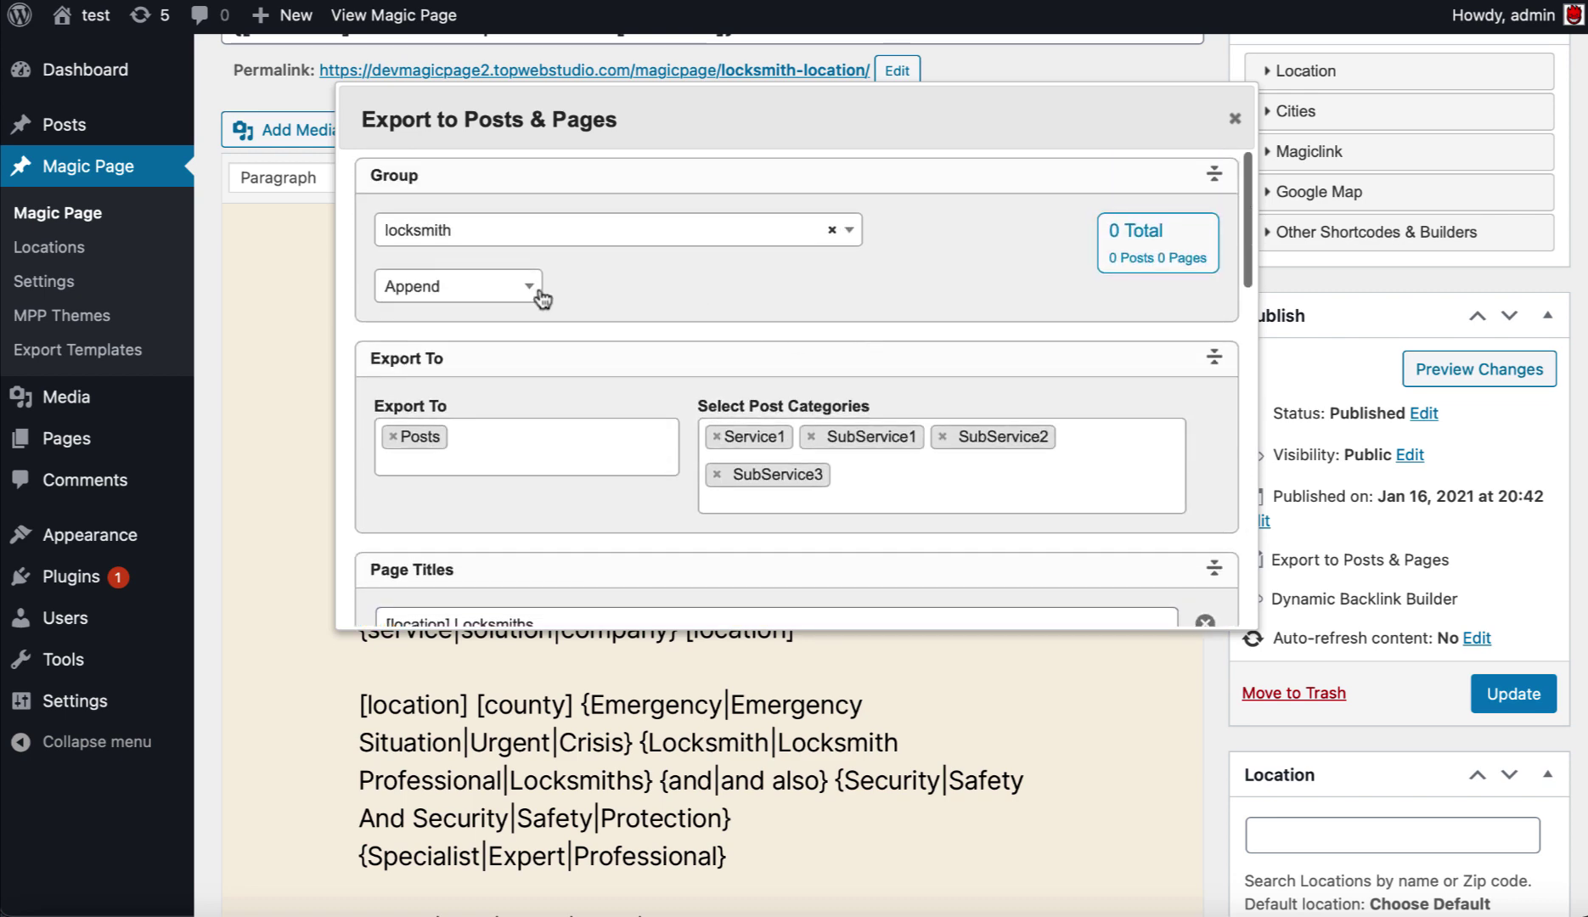
left_click(530, 289)
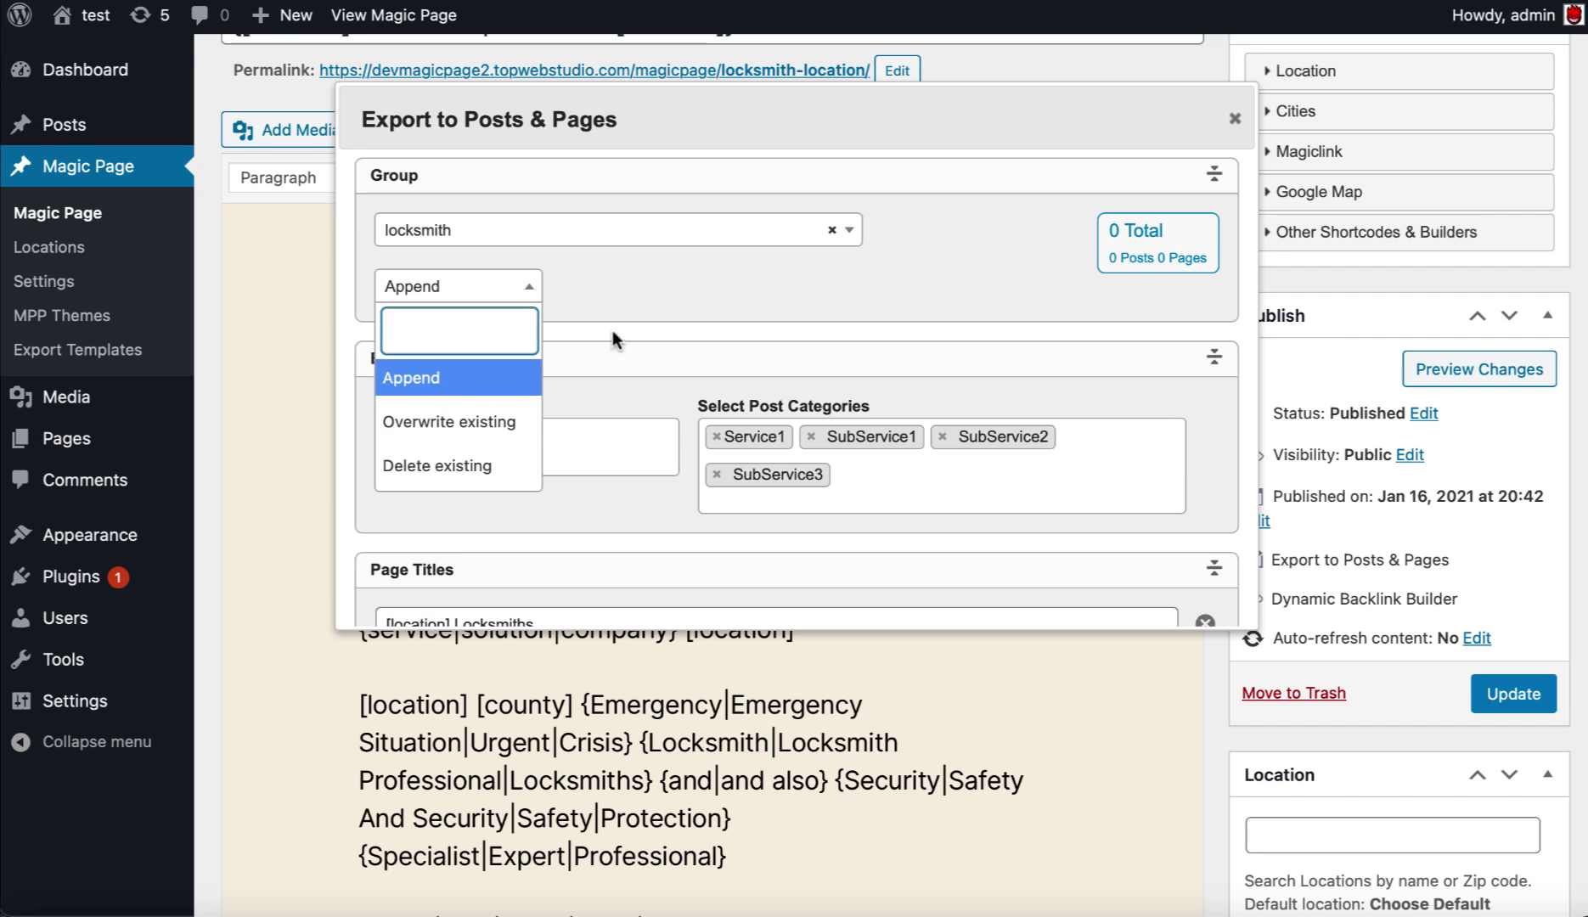
left_click(644, 287)
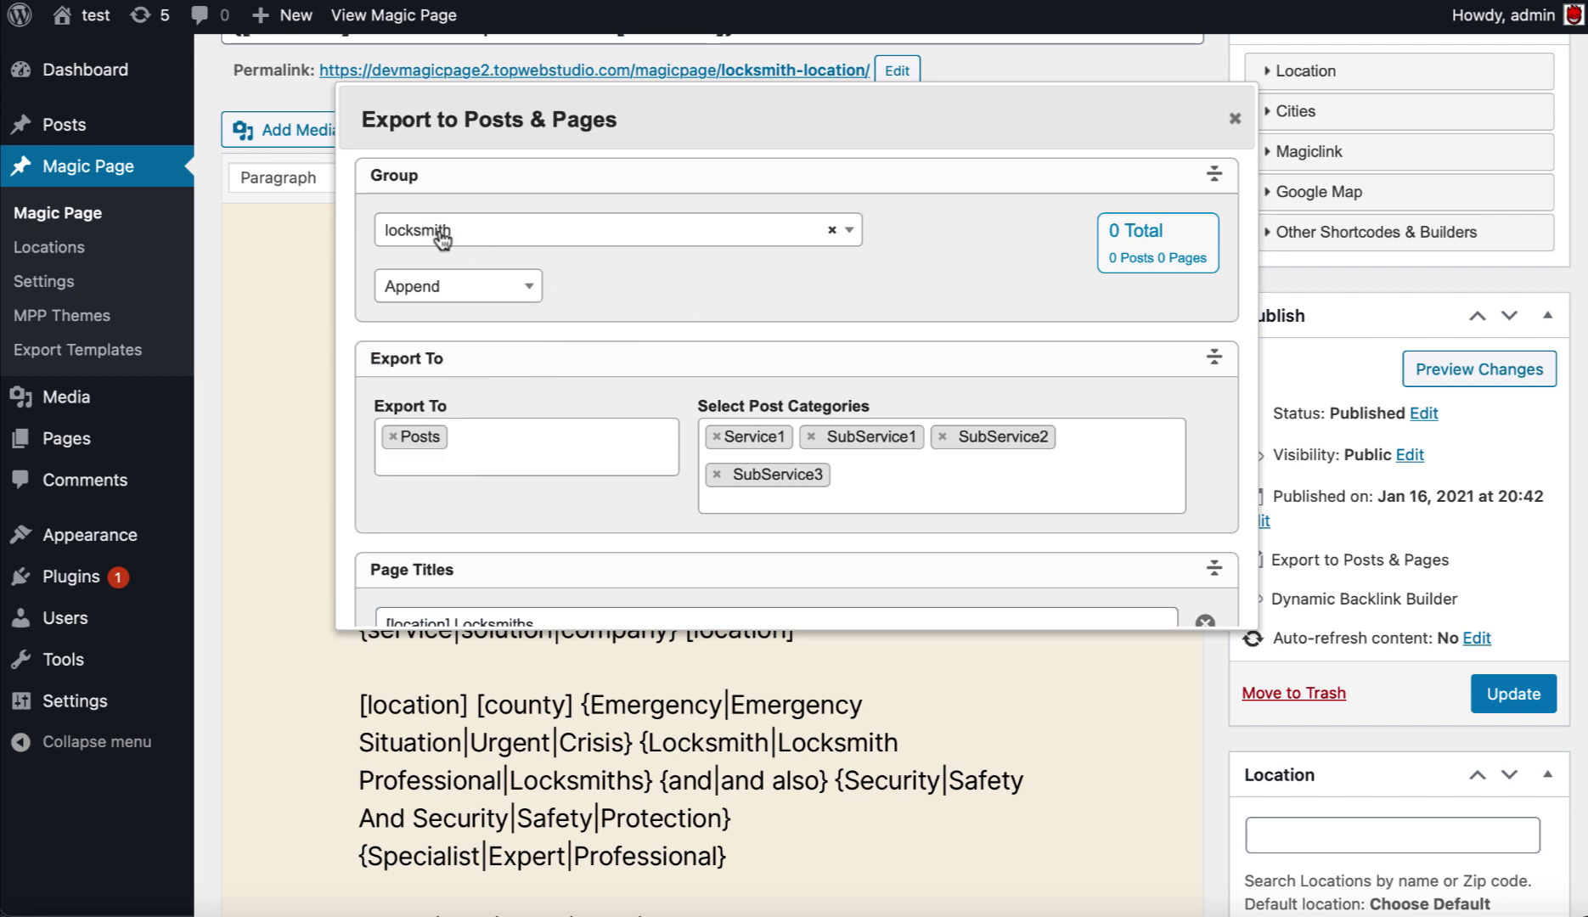
left_click(495, 239)
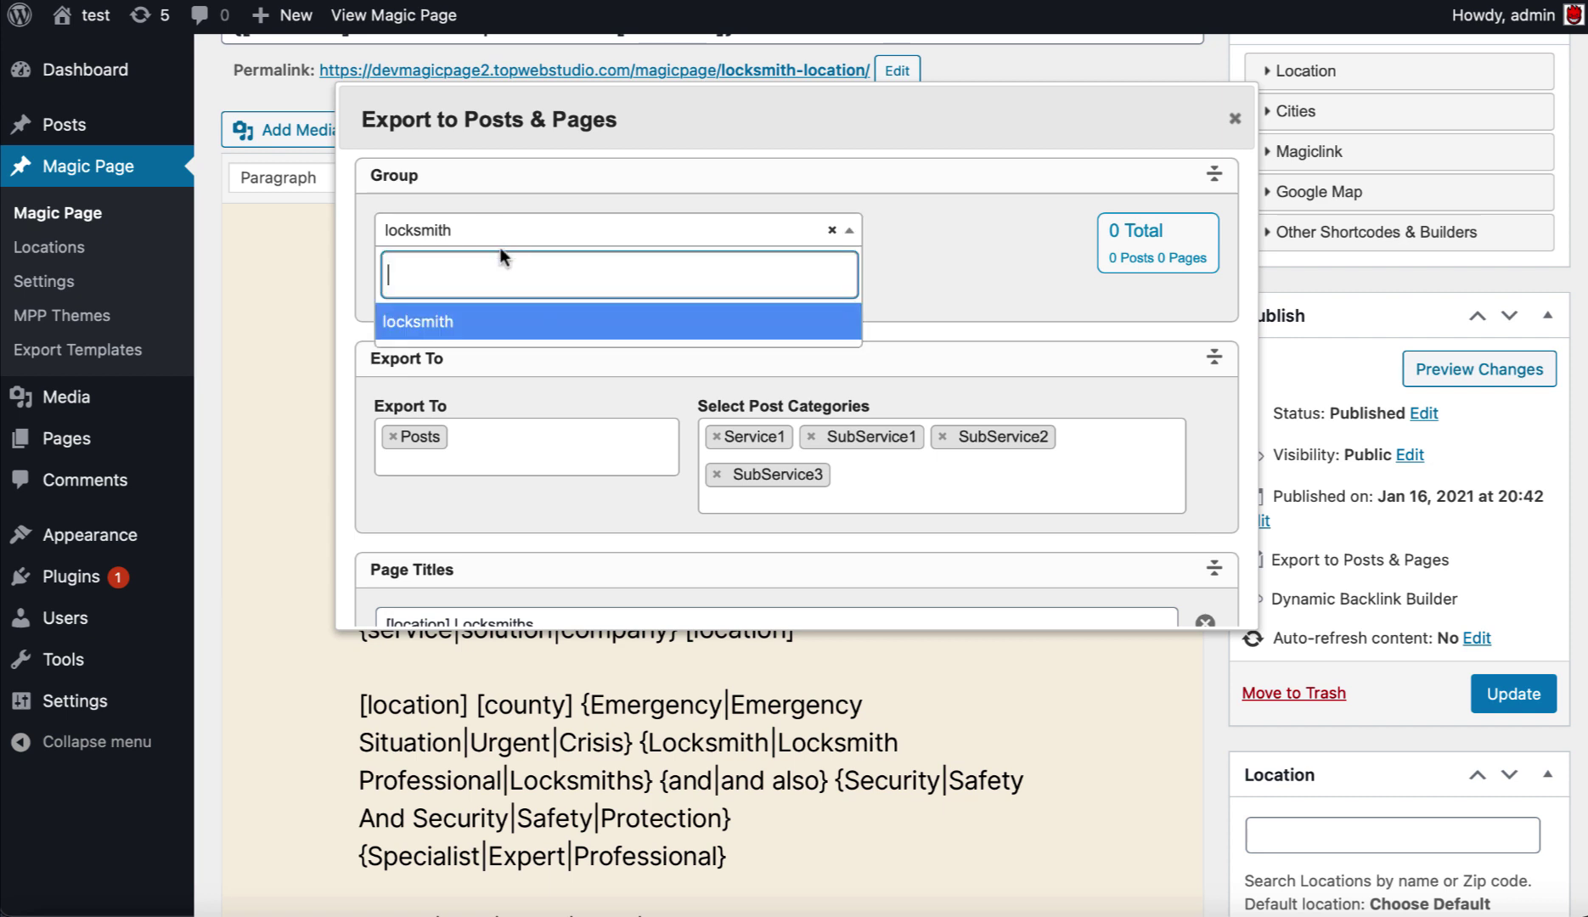
type("greece")
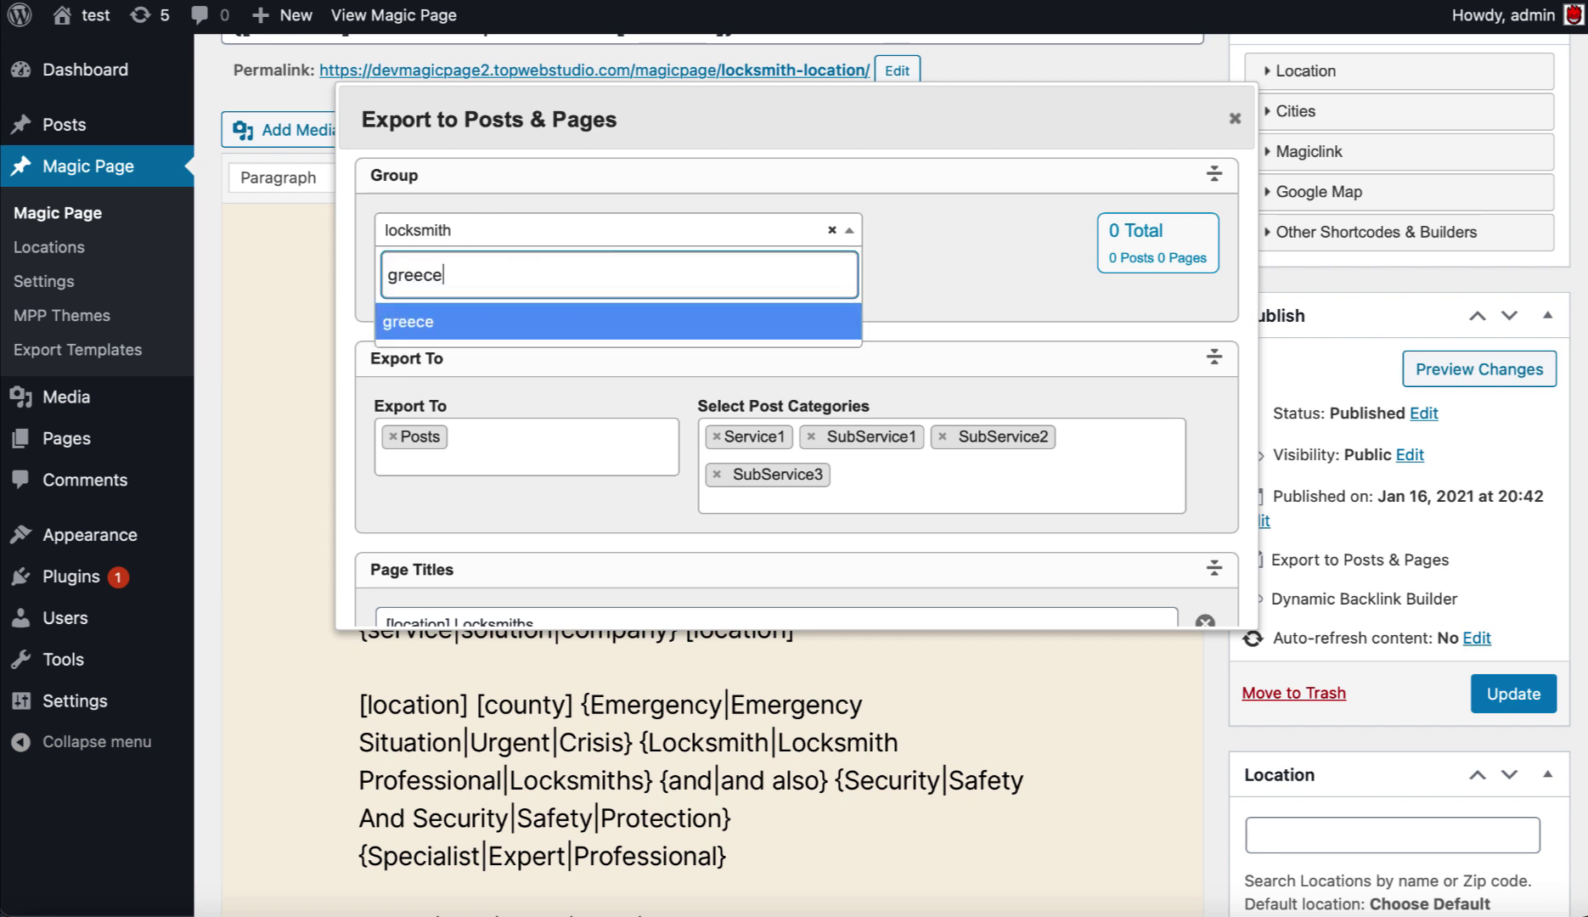
key("Return")
scroll(750, 280, "down", 5)
scroll(750, 285, "down", 10)
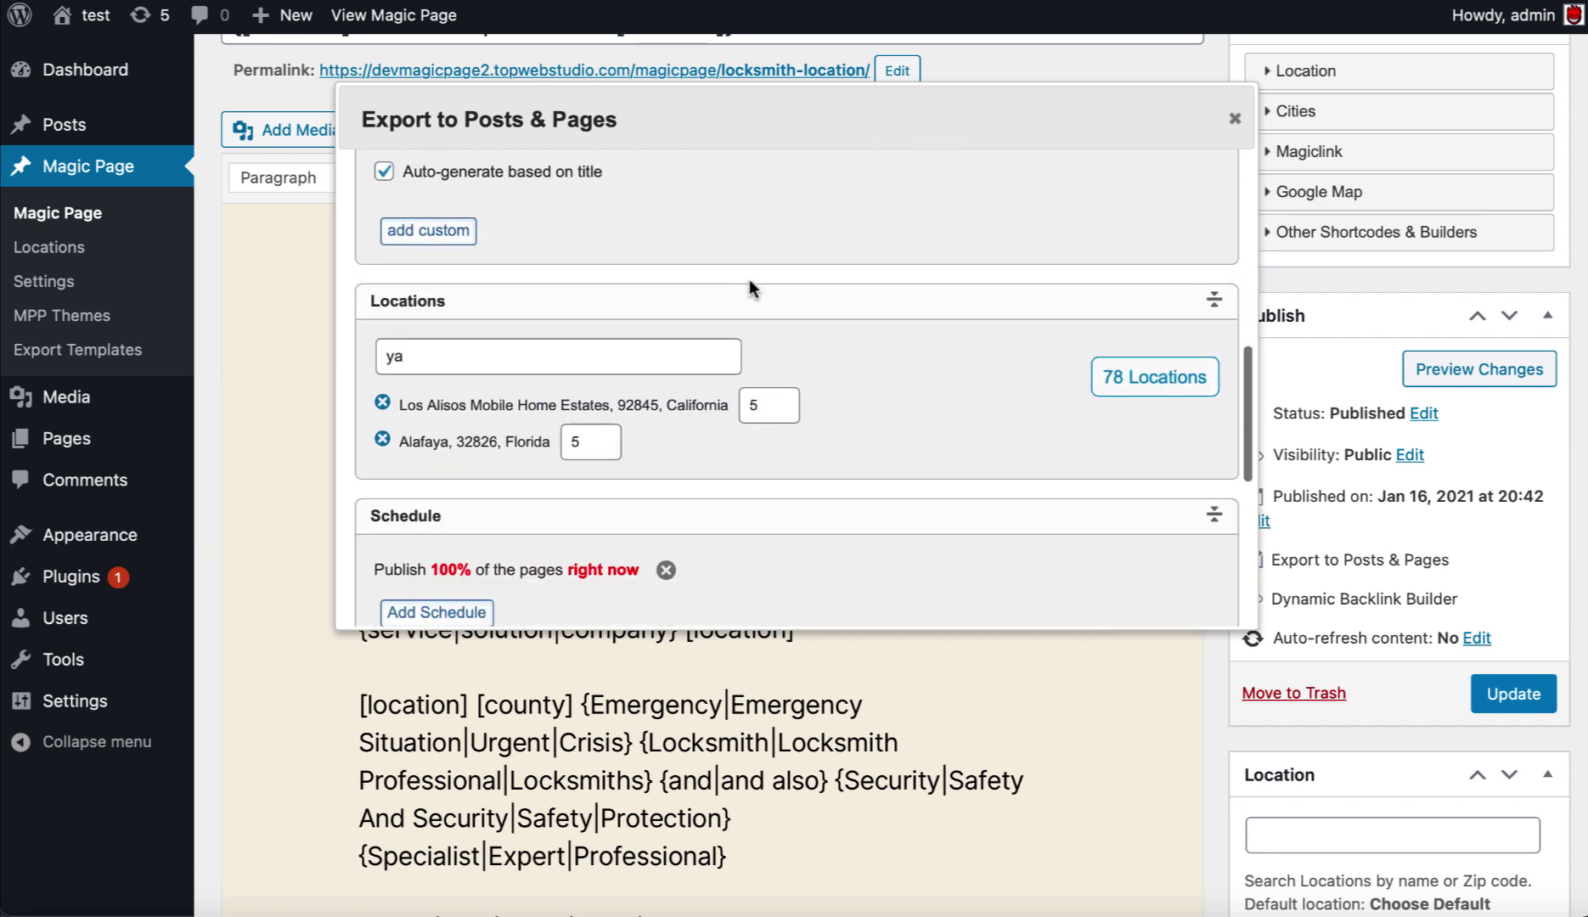
Step: Replace both export locations with Alafaya, 32826, Florida set to 5 pages, totalling 20 locations
left_click(382, 379)
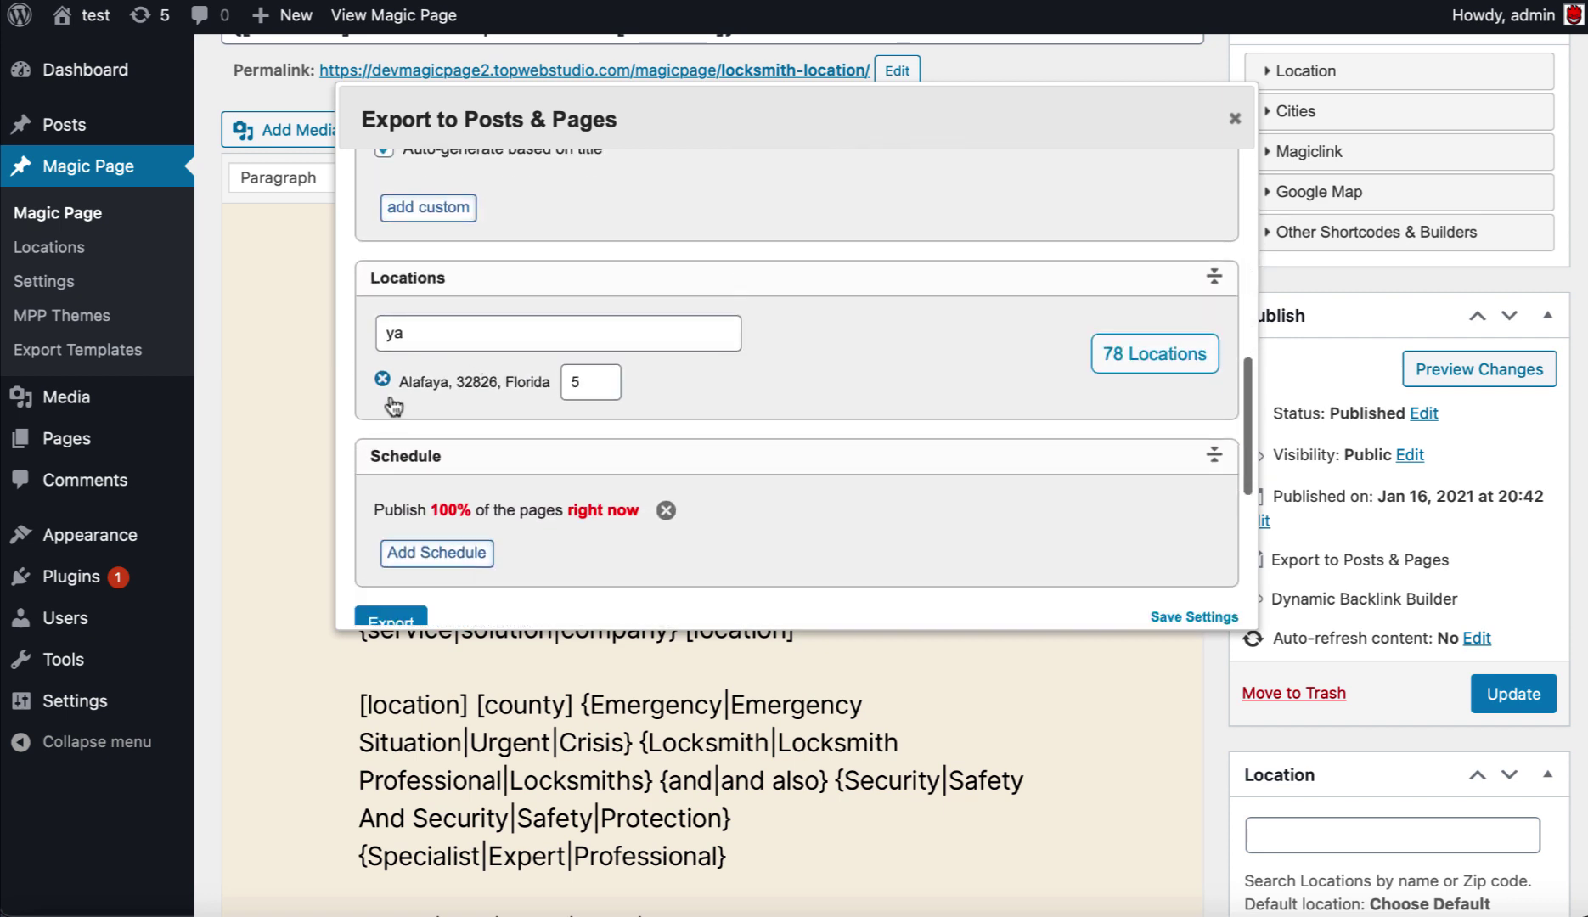
left_click(384, 381)
double_click(435, 333)
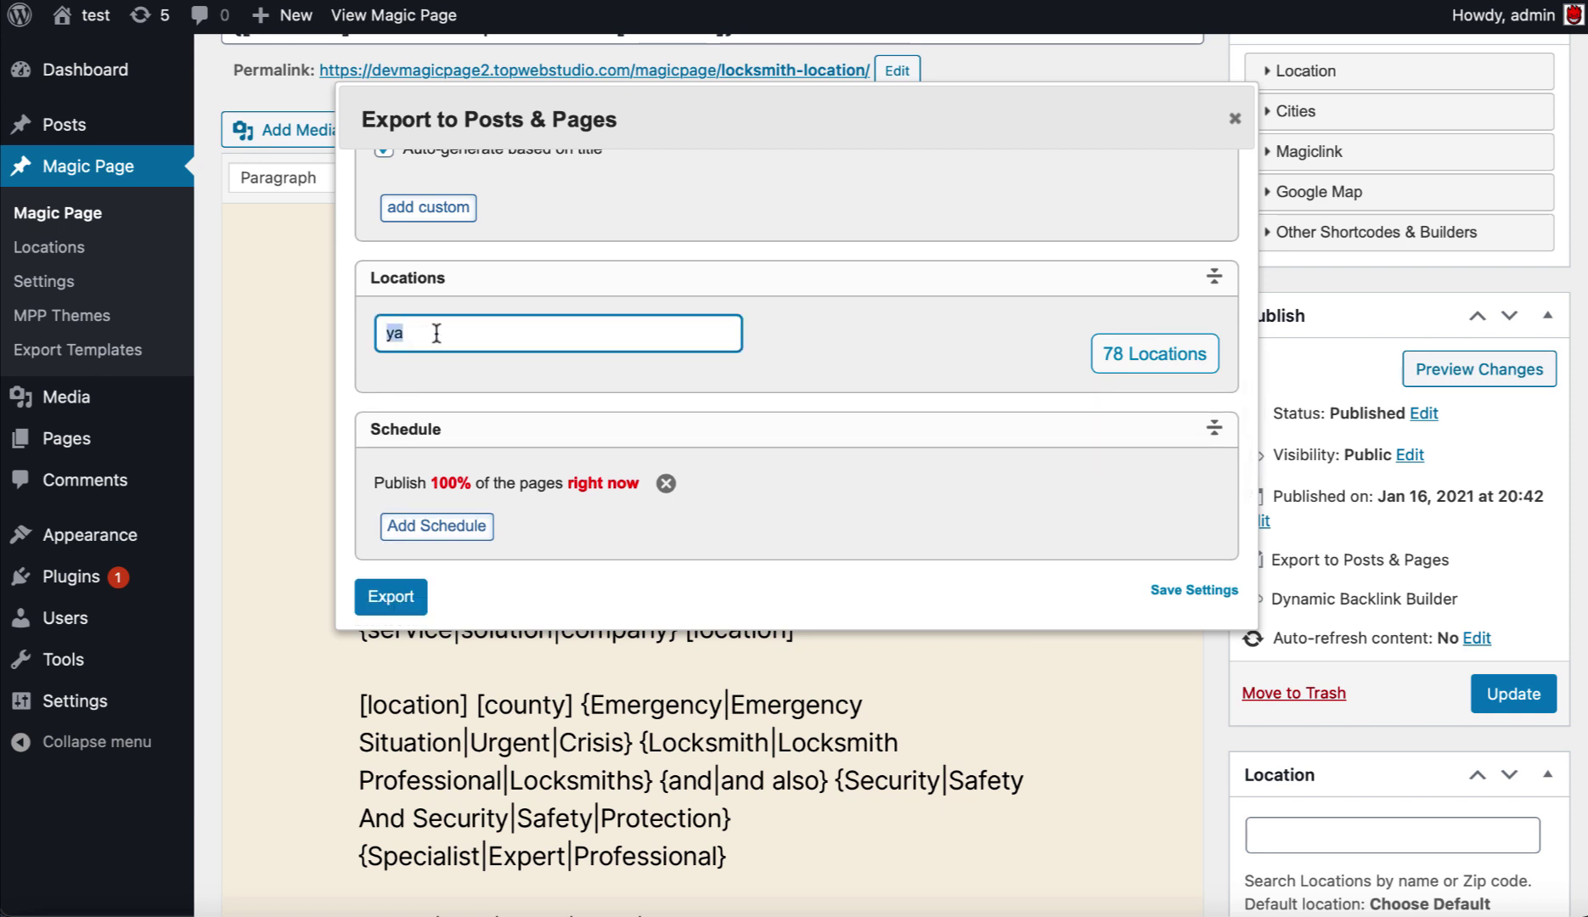
type("la")
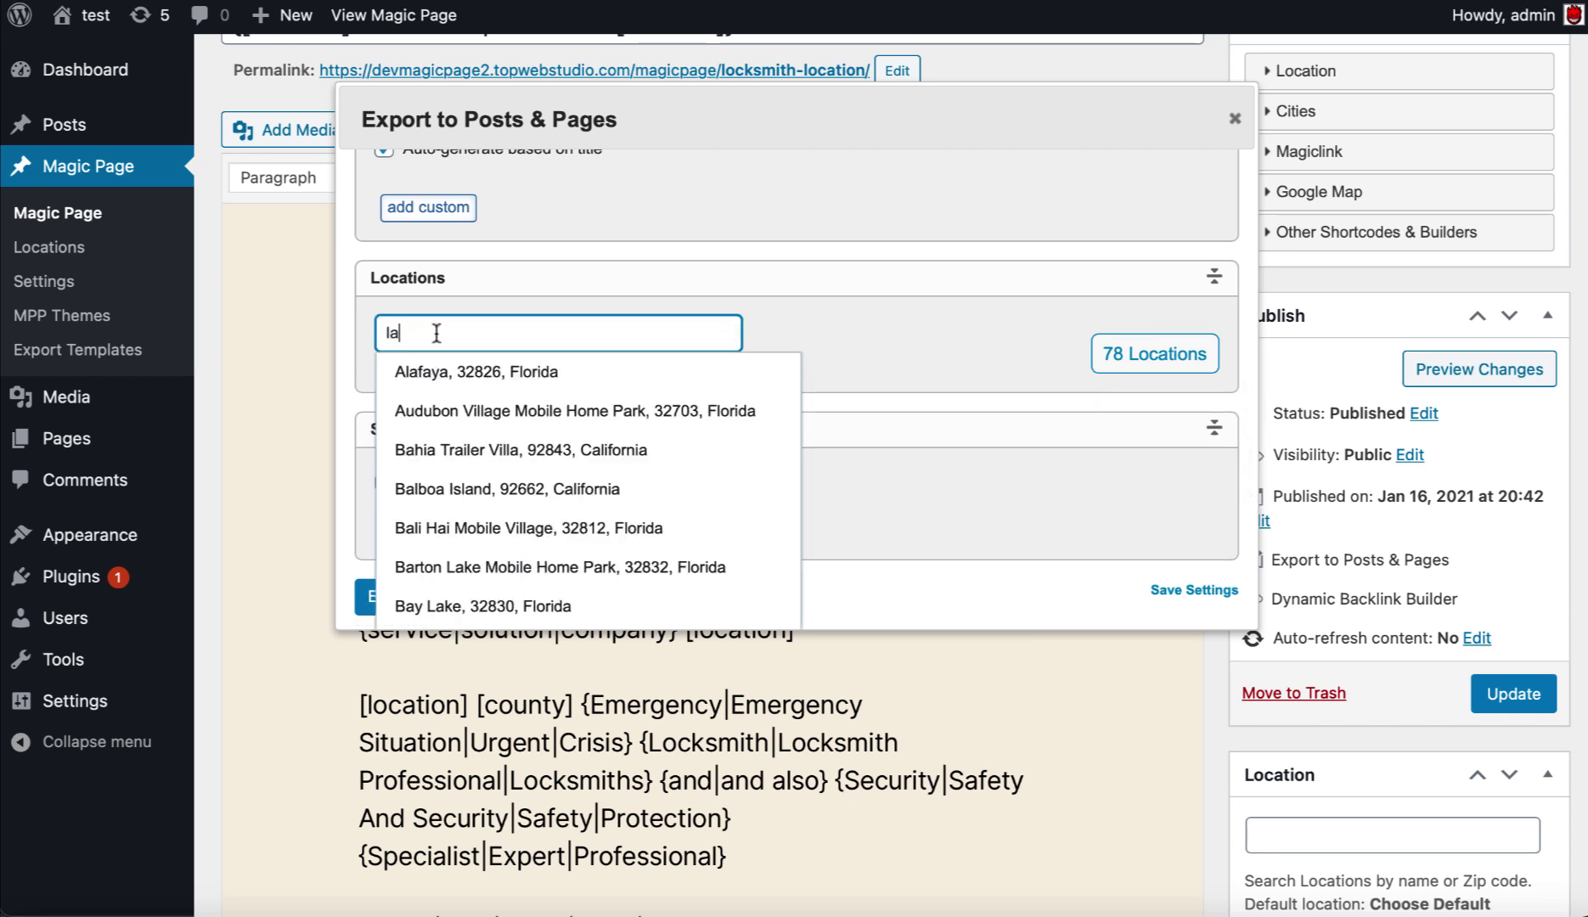
left_click(502, 380)
double_click(592, 379)
type("5")
left_click(739, 376)
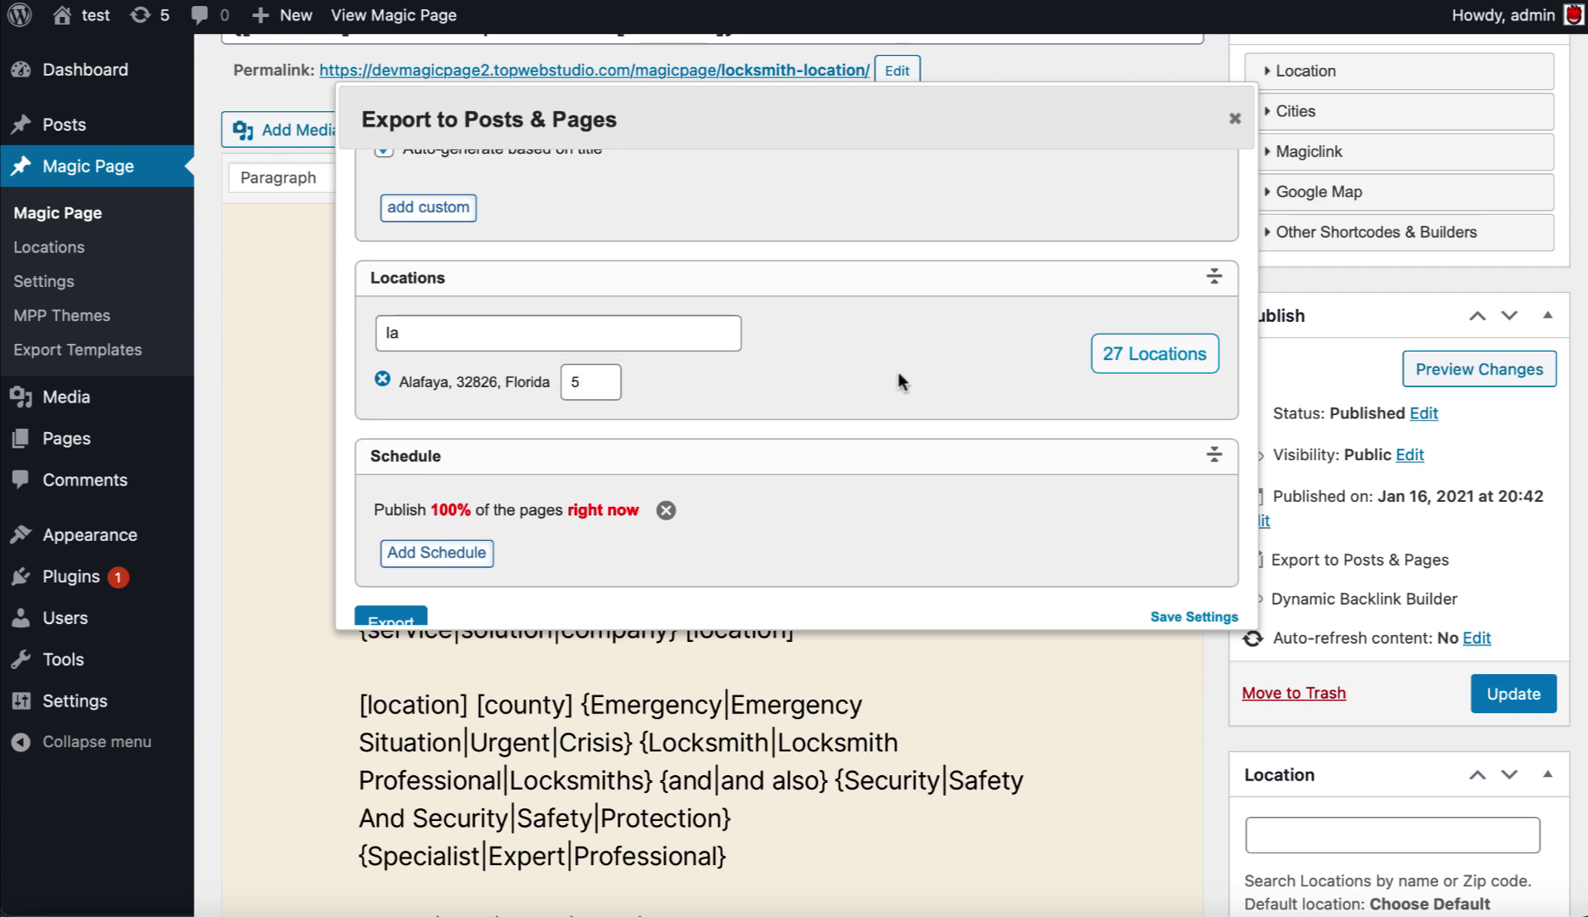
scroll(843, 467, "down", 3)
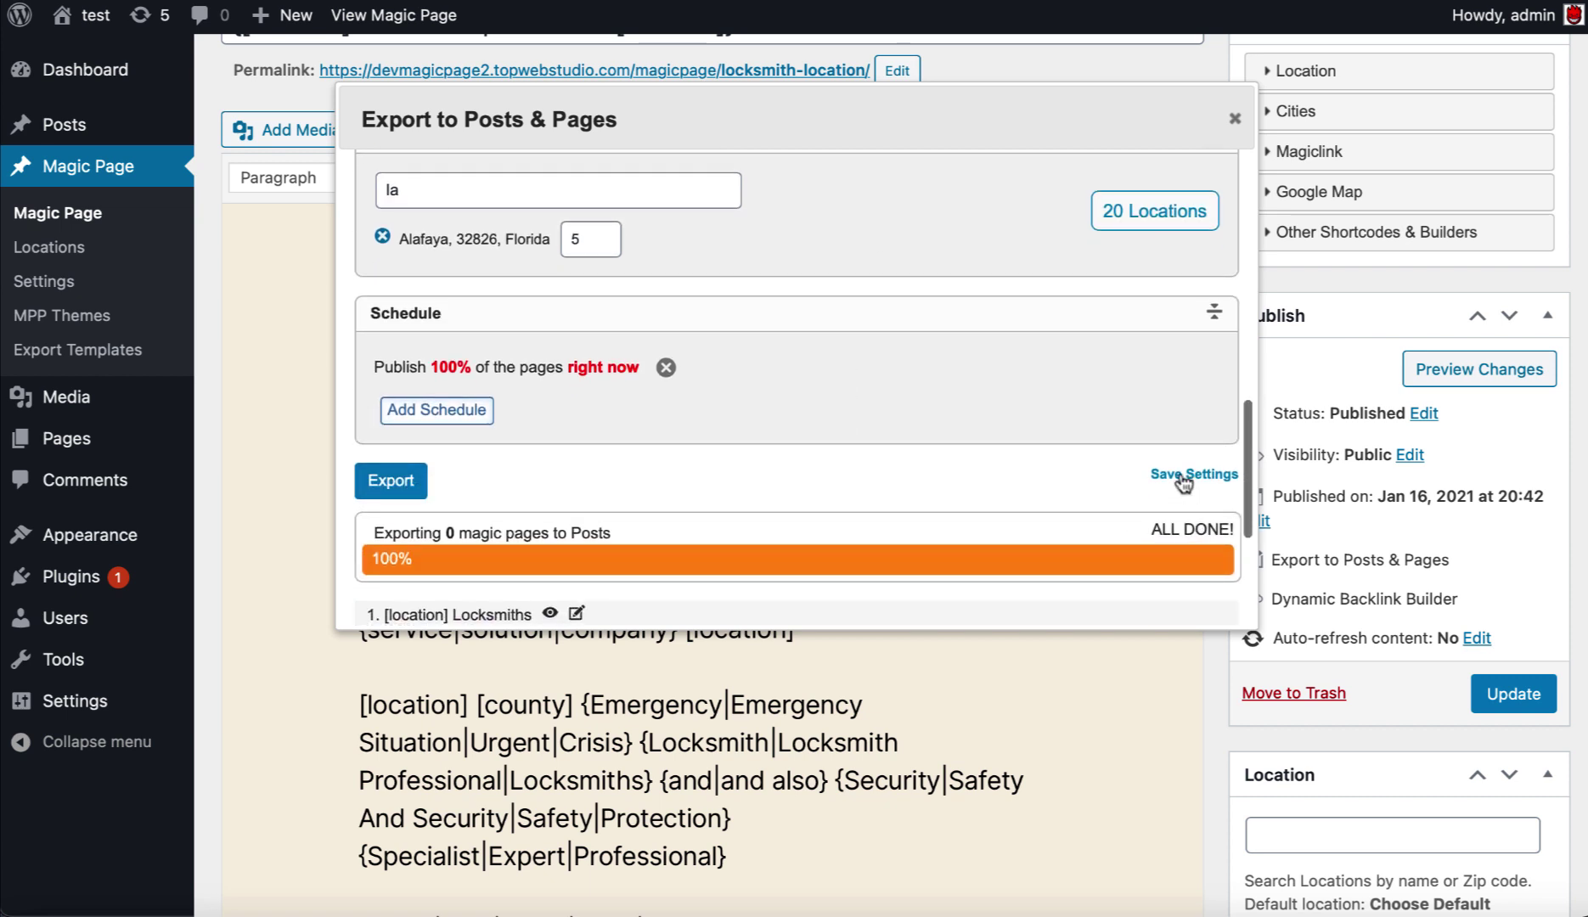
Step: Export the 20 locksmith titles to Posts in group greece, Append mode, with categories Service1 and SubService1–3
left_click(410, 482)
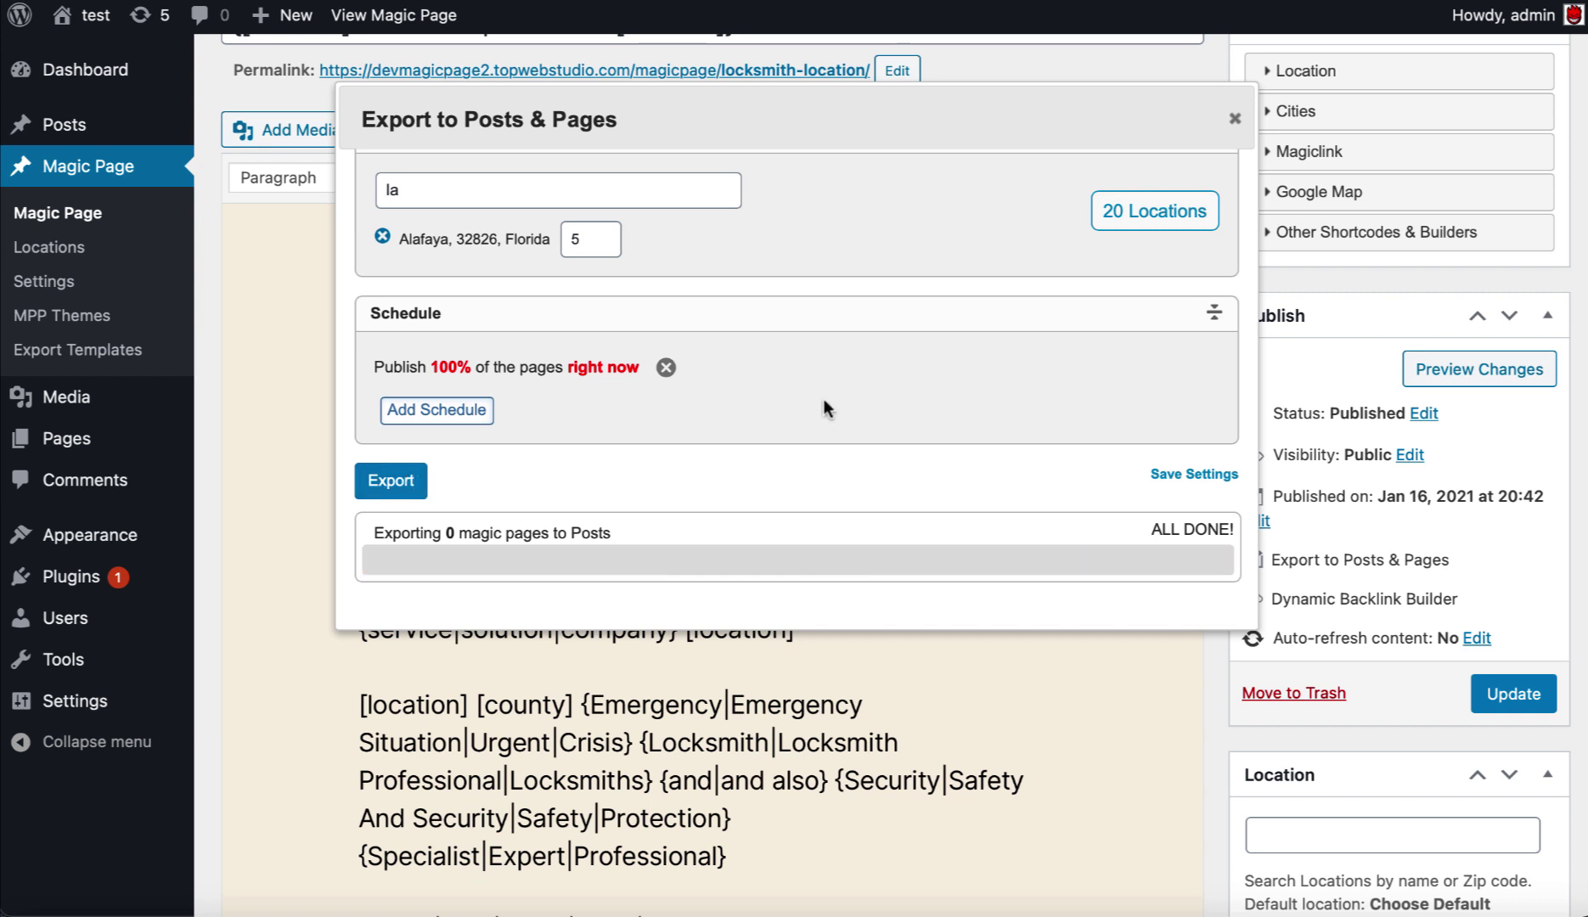
scroll(822, 398, "up", 10)
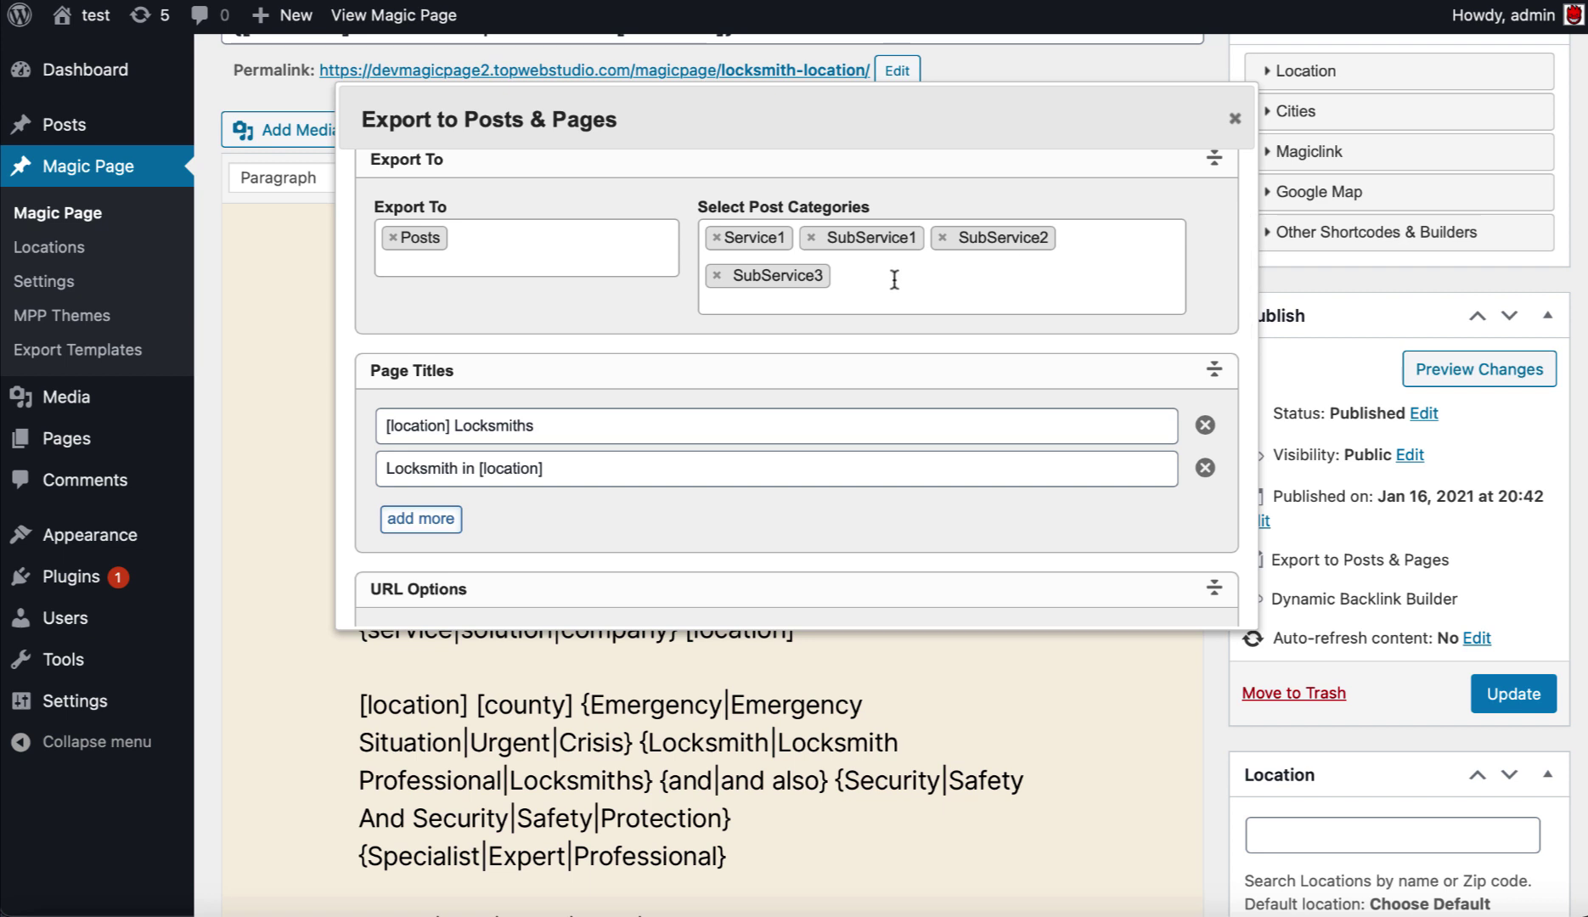
scroll(908, 372, "down", 2)
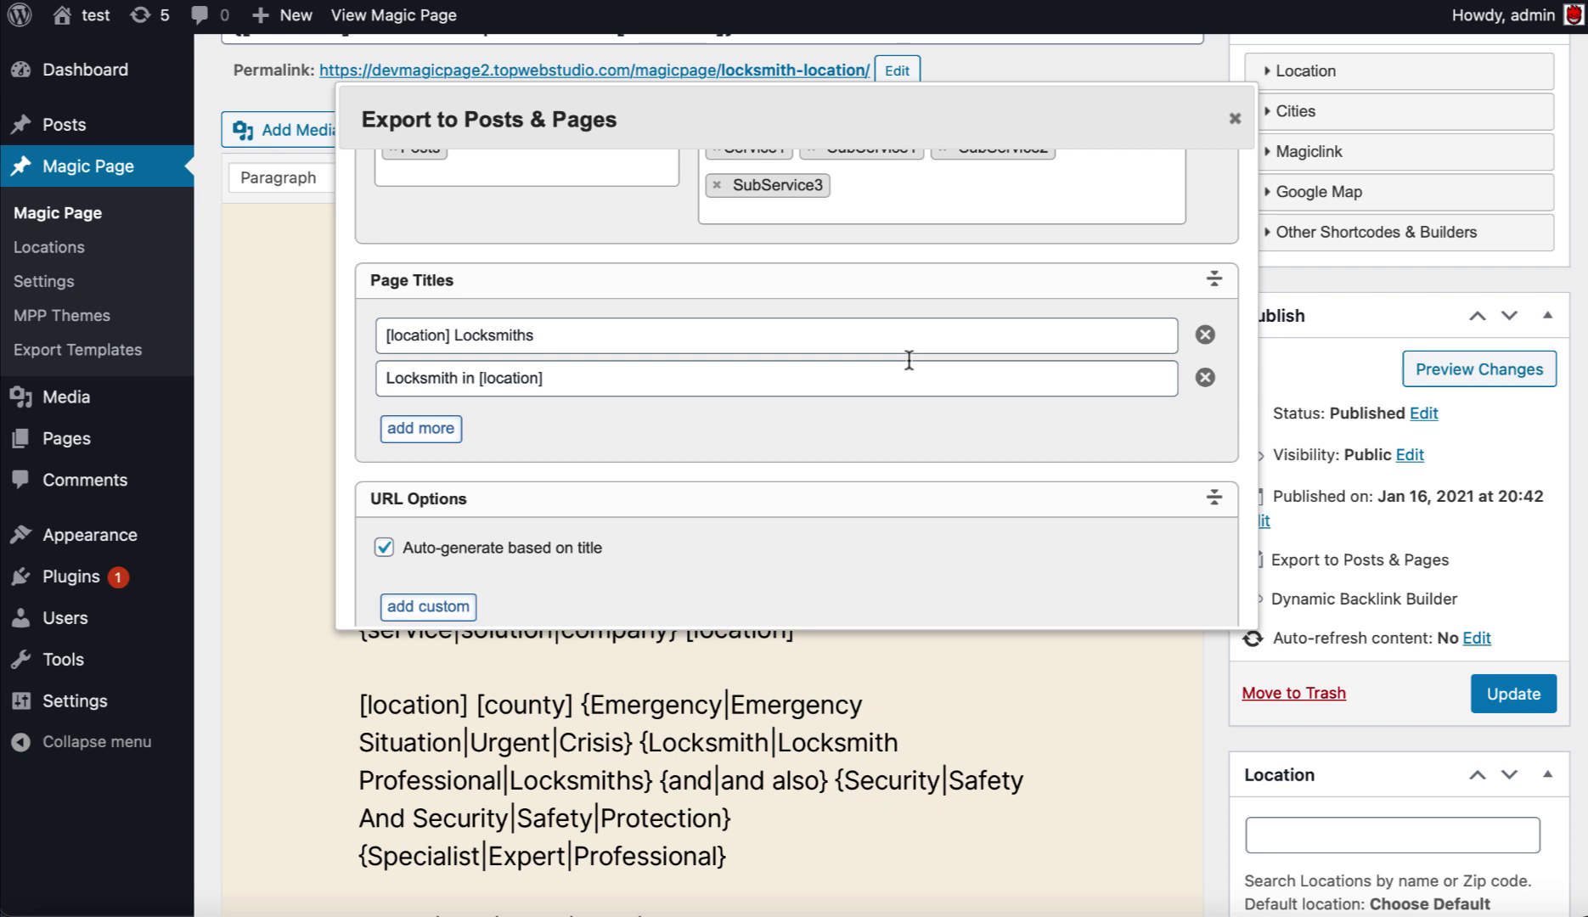
scroll(938, 343, "up", 2)
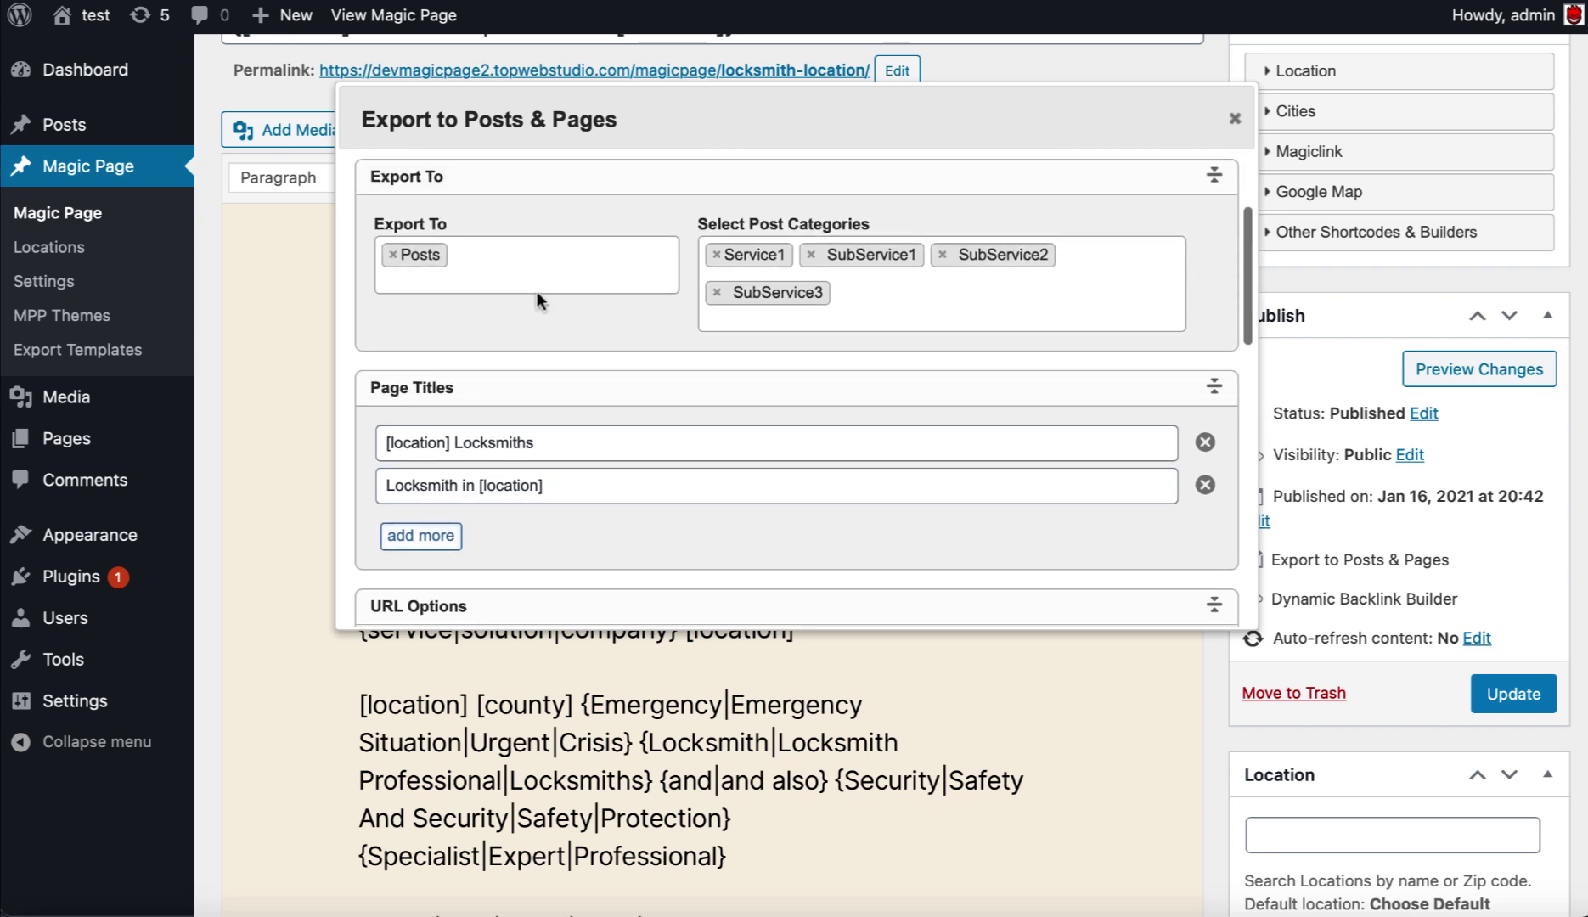
scroll(769, 514, "down", 10)
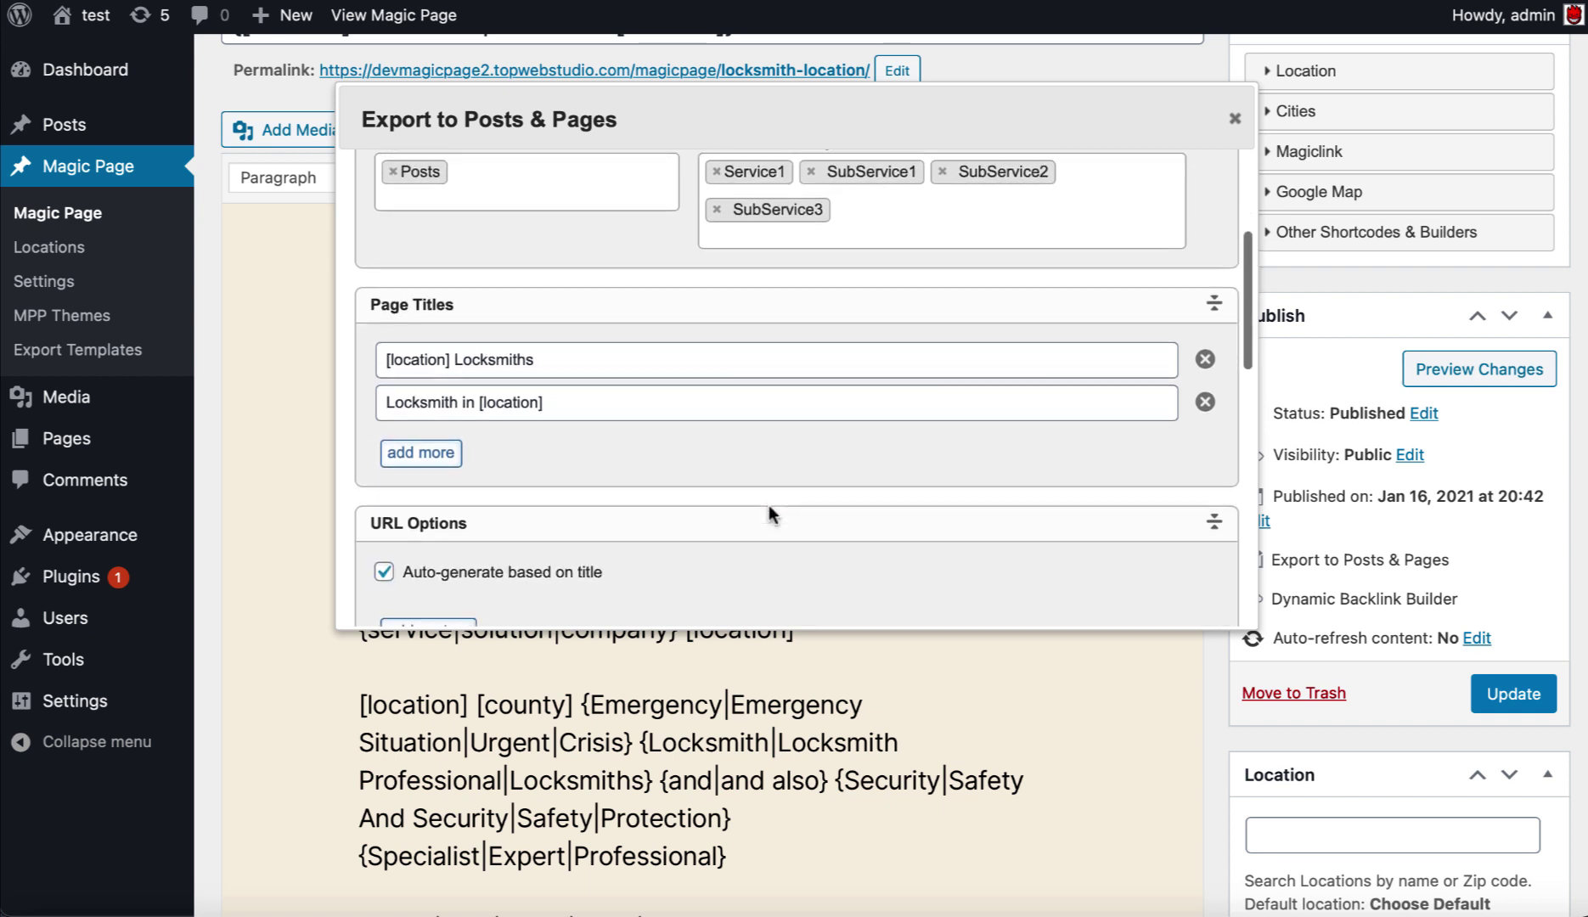
scroll(769, 507, "down", 6)
scroll(768, 505, "down", 5)
scroll(823, 417, "up", 6)
scroll(823, 417, "up", 15)
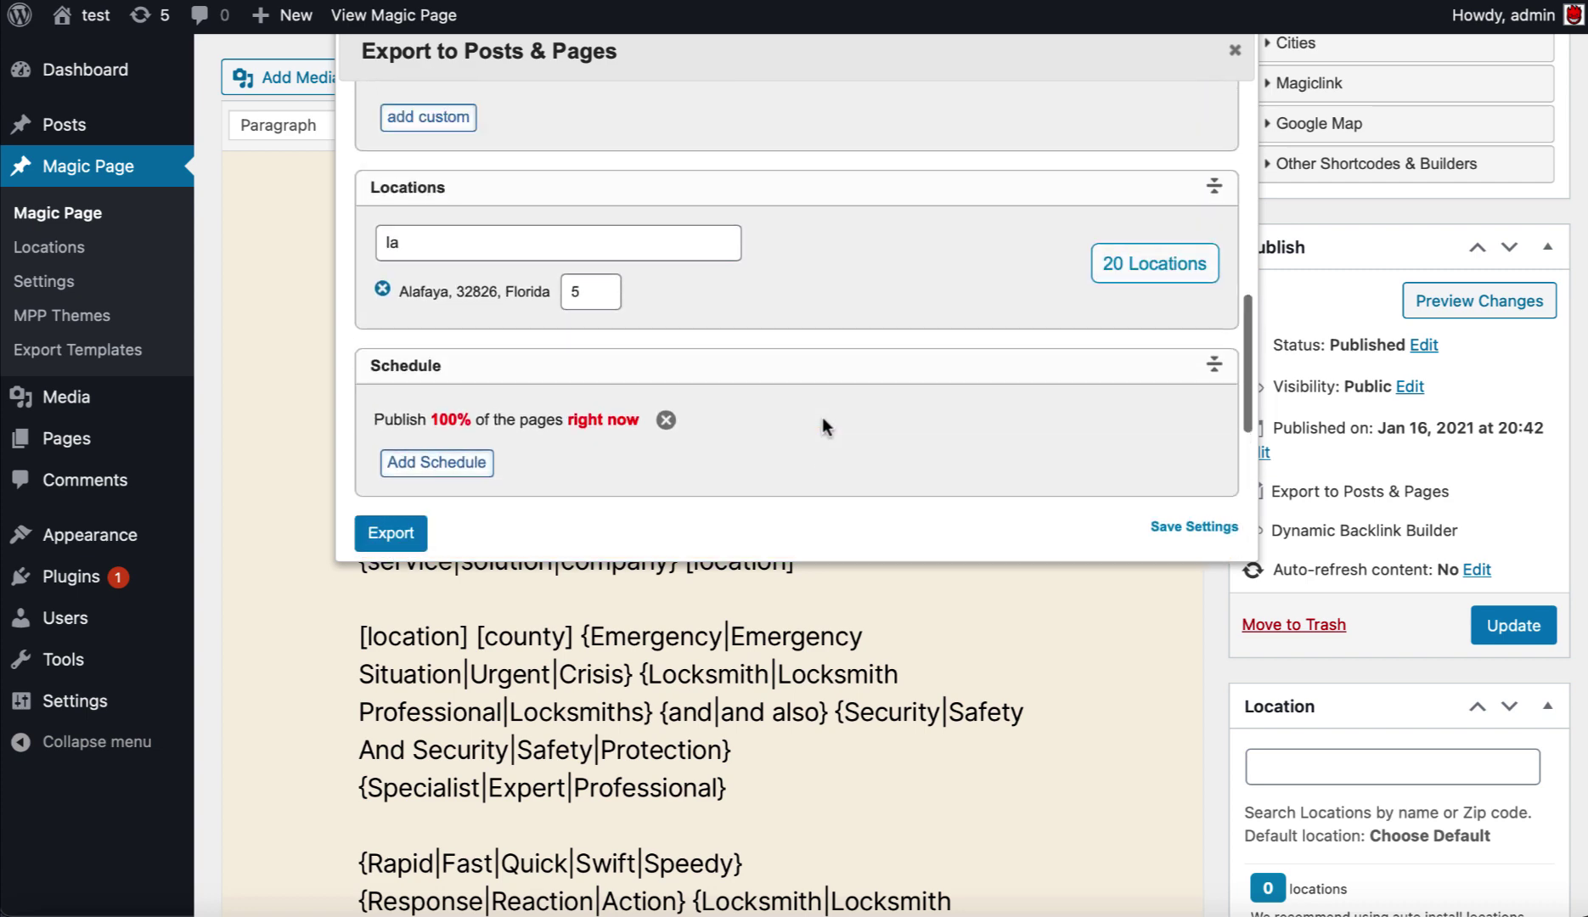
scroll(882, 633, "up", 5)
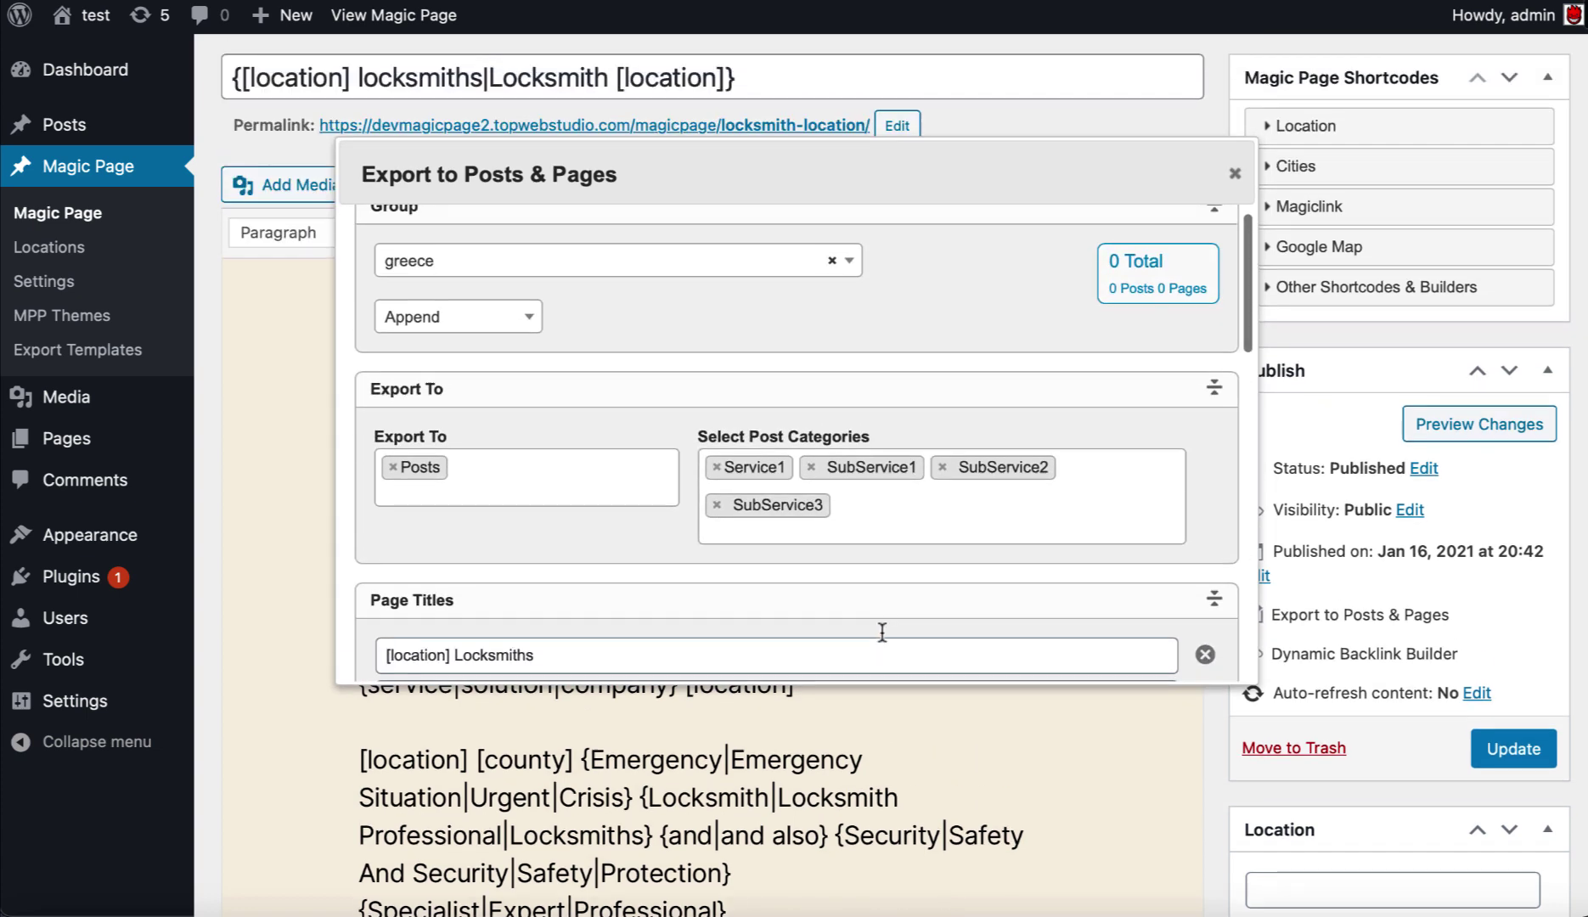
Step: Close the export dialog and browse All Posts, showing 126 greece-group locksmith posts like 'Alafaya Locksmiths'
left_click(1235, 175)
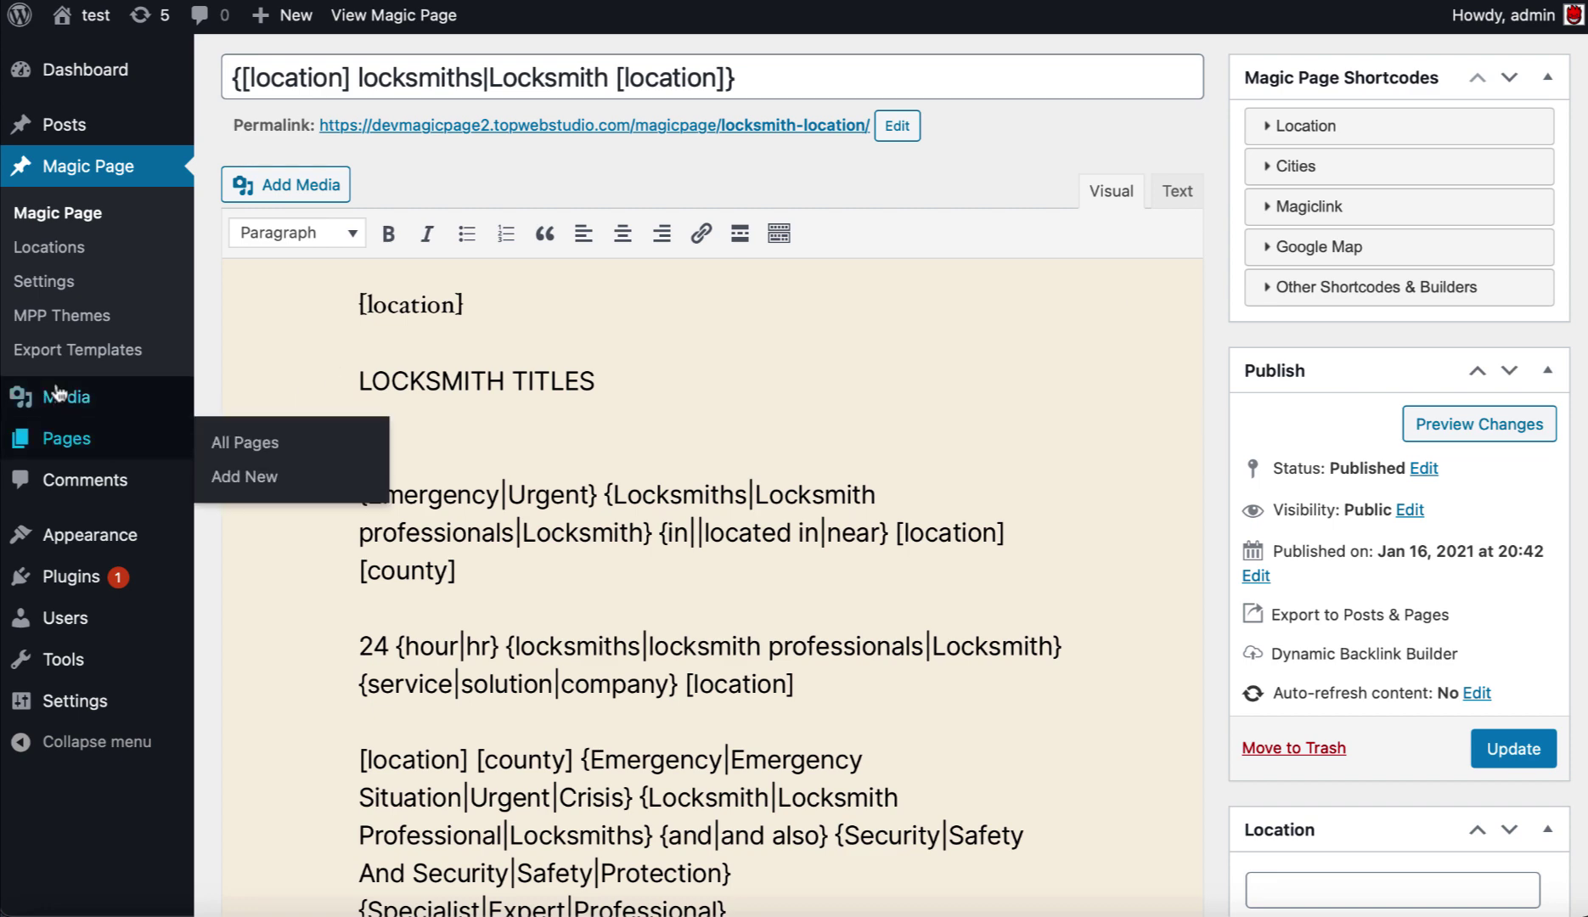
mouse_move(62, 140)
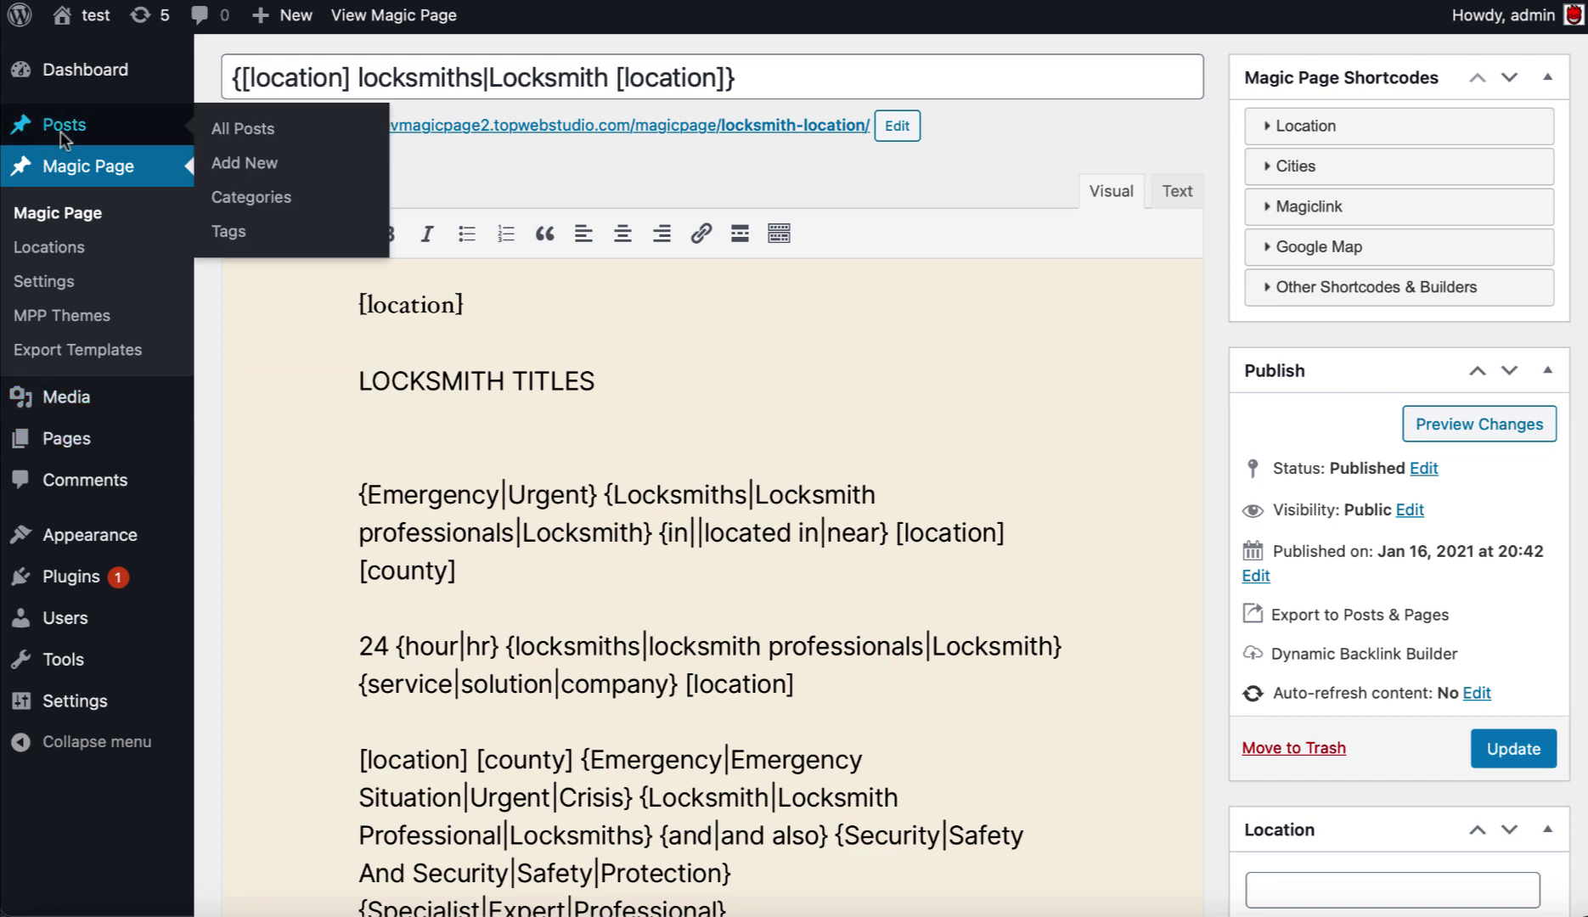
left_click(62, 136)
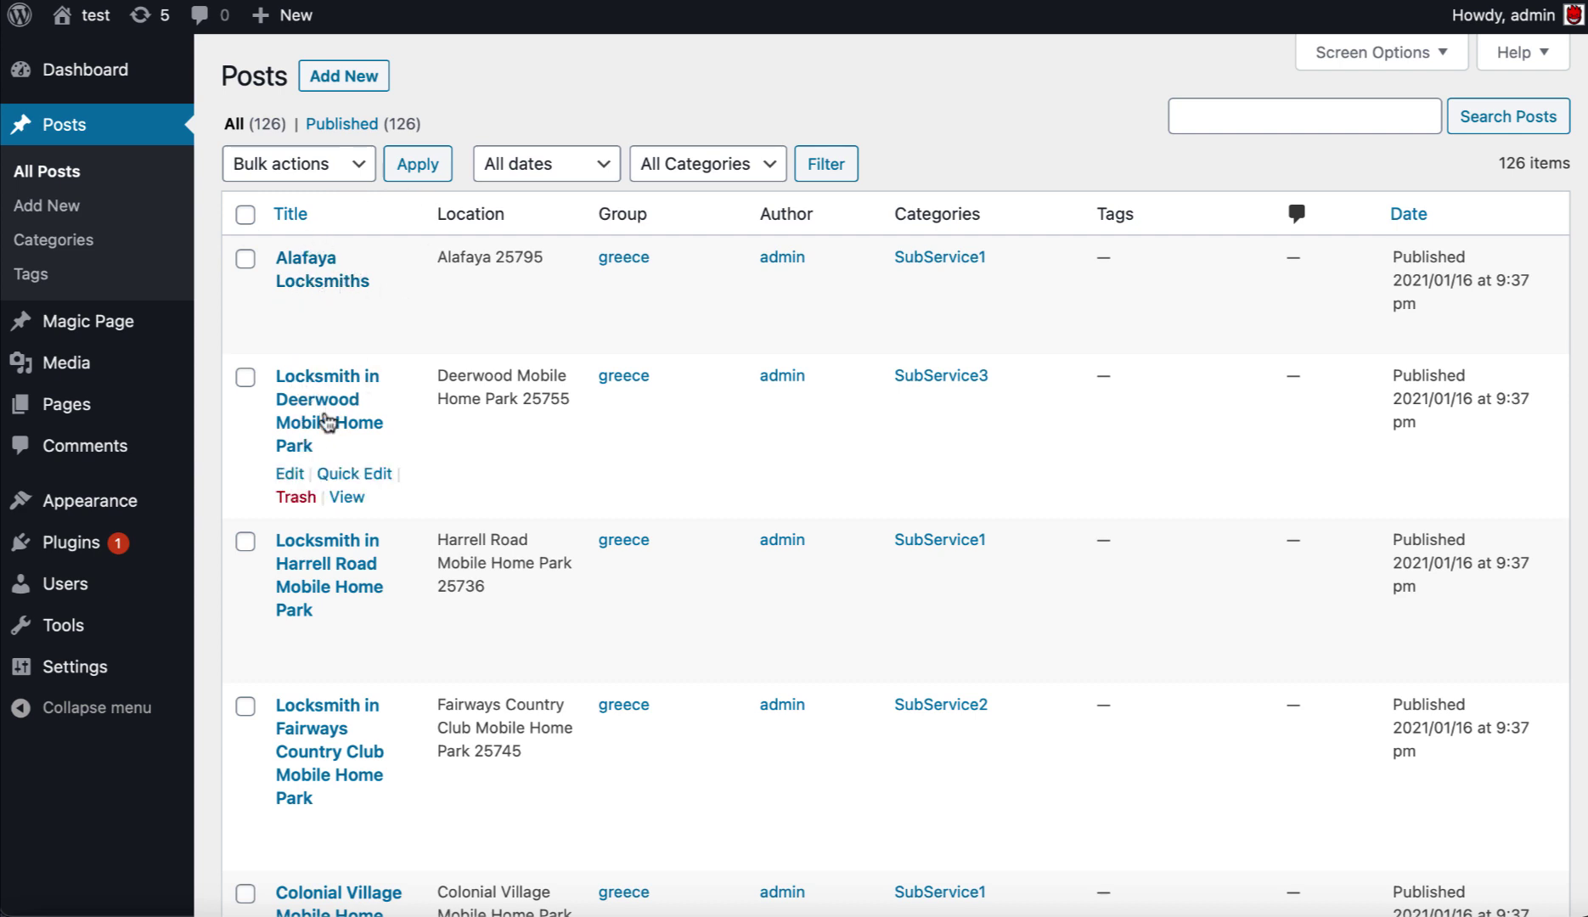
scroll(340, 467, "down", 1)
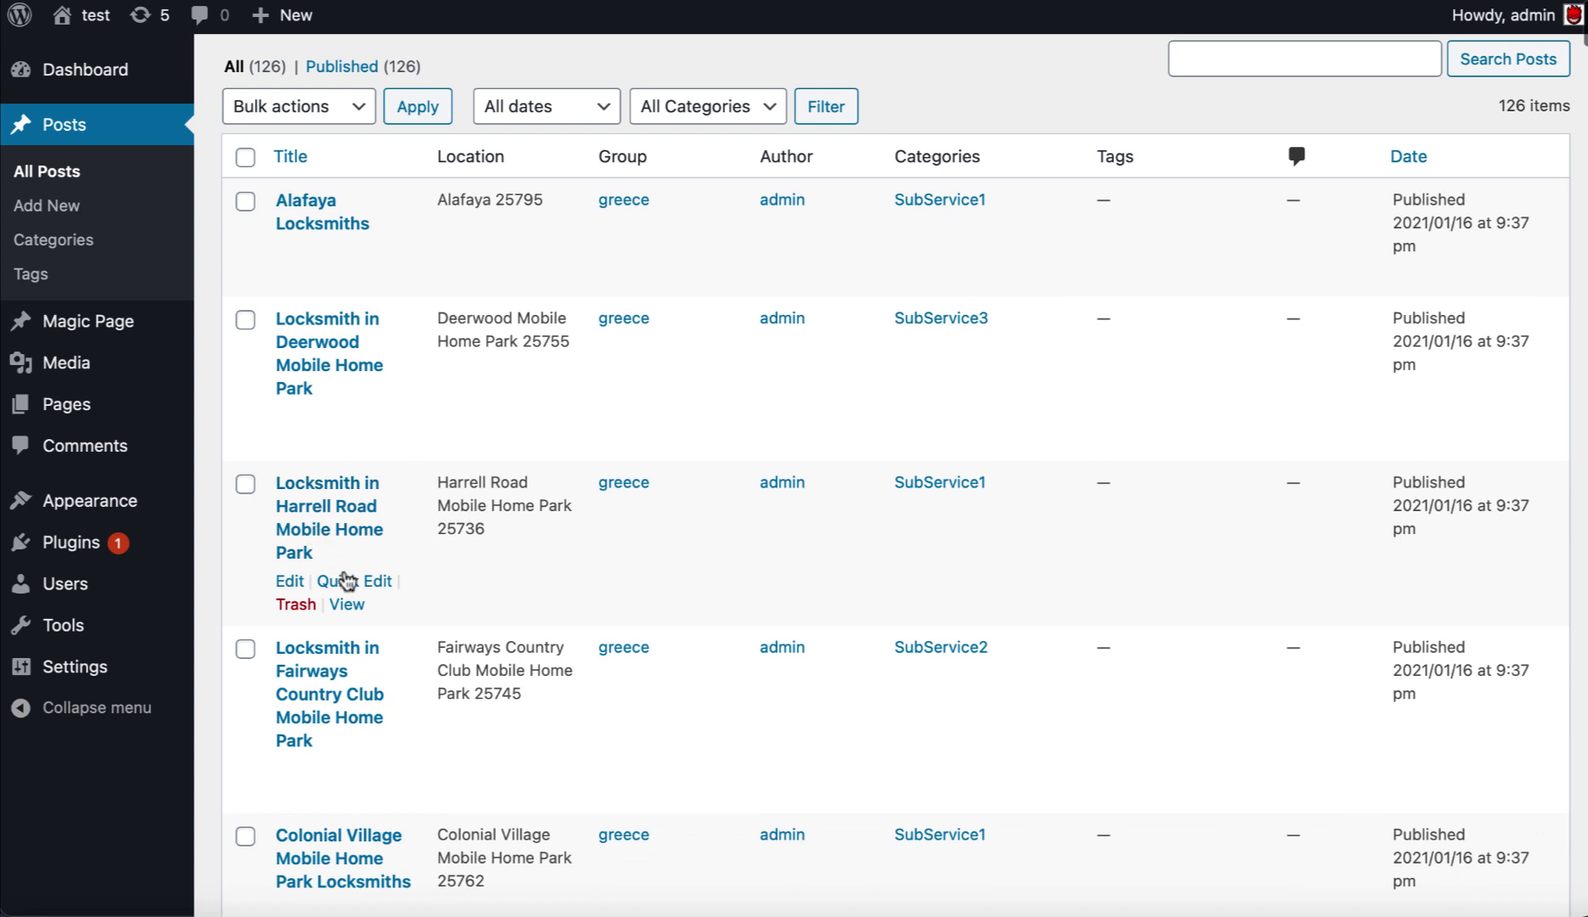
scroll(475, 510, "up", 1)
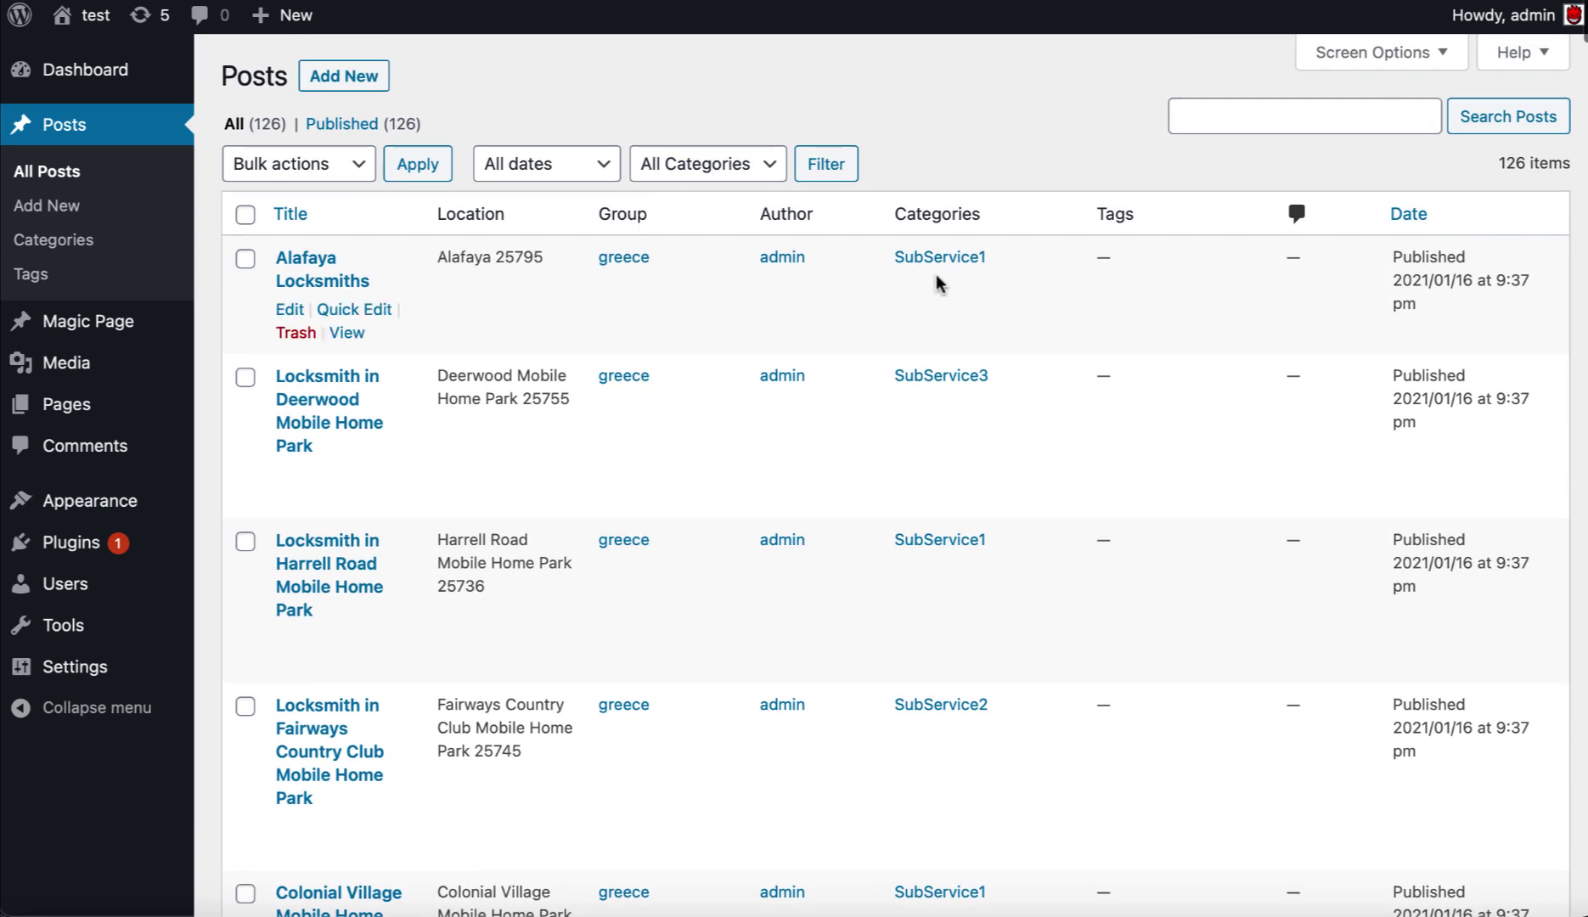
scroll(999, 507, "down", 1)
scroll(1000, 506, "down", 1)
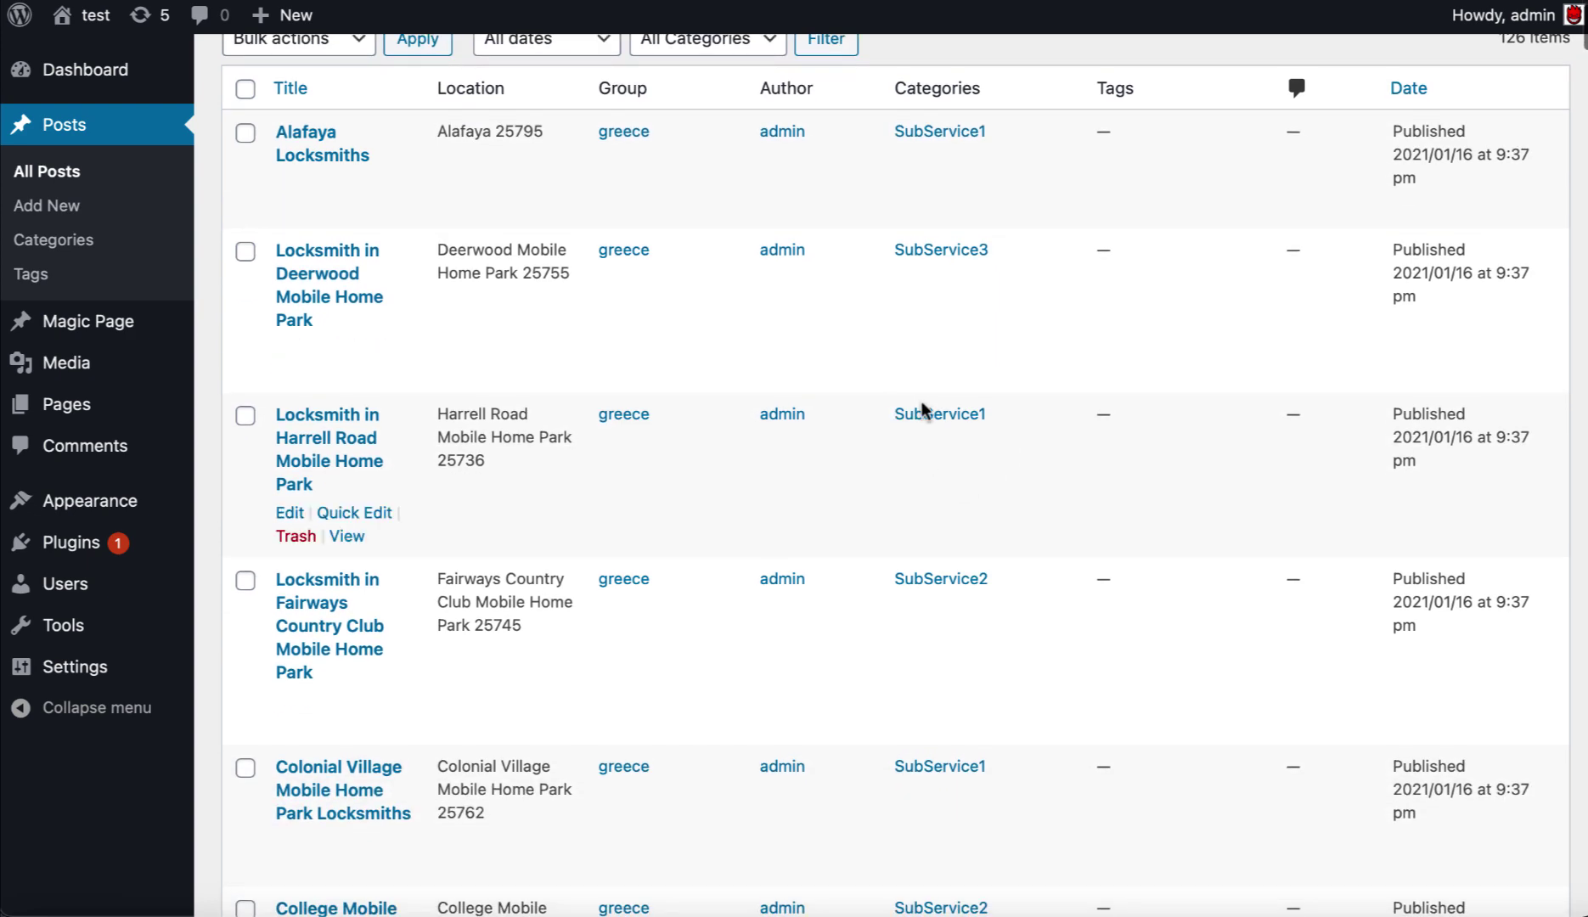
scroll(1004, 588, "down", 5)
scroll(1004, 589, "down", 15)
scroll(1004, 588, "down", 10)
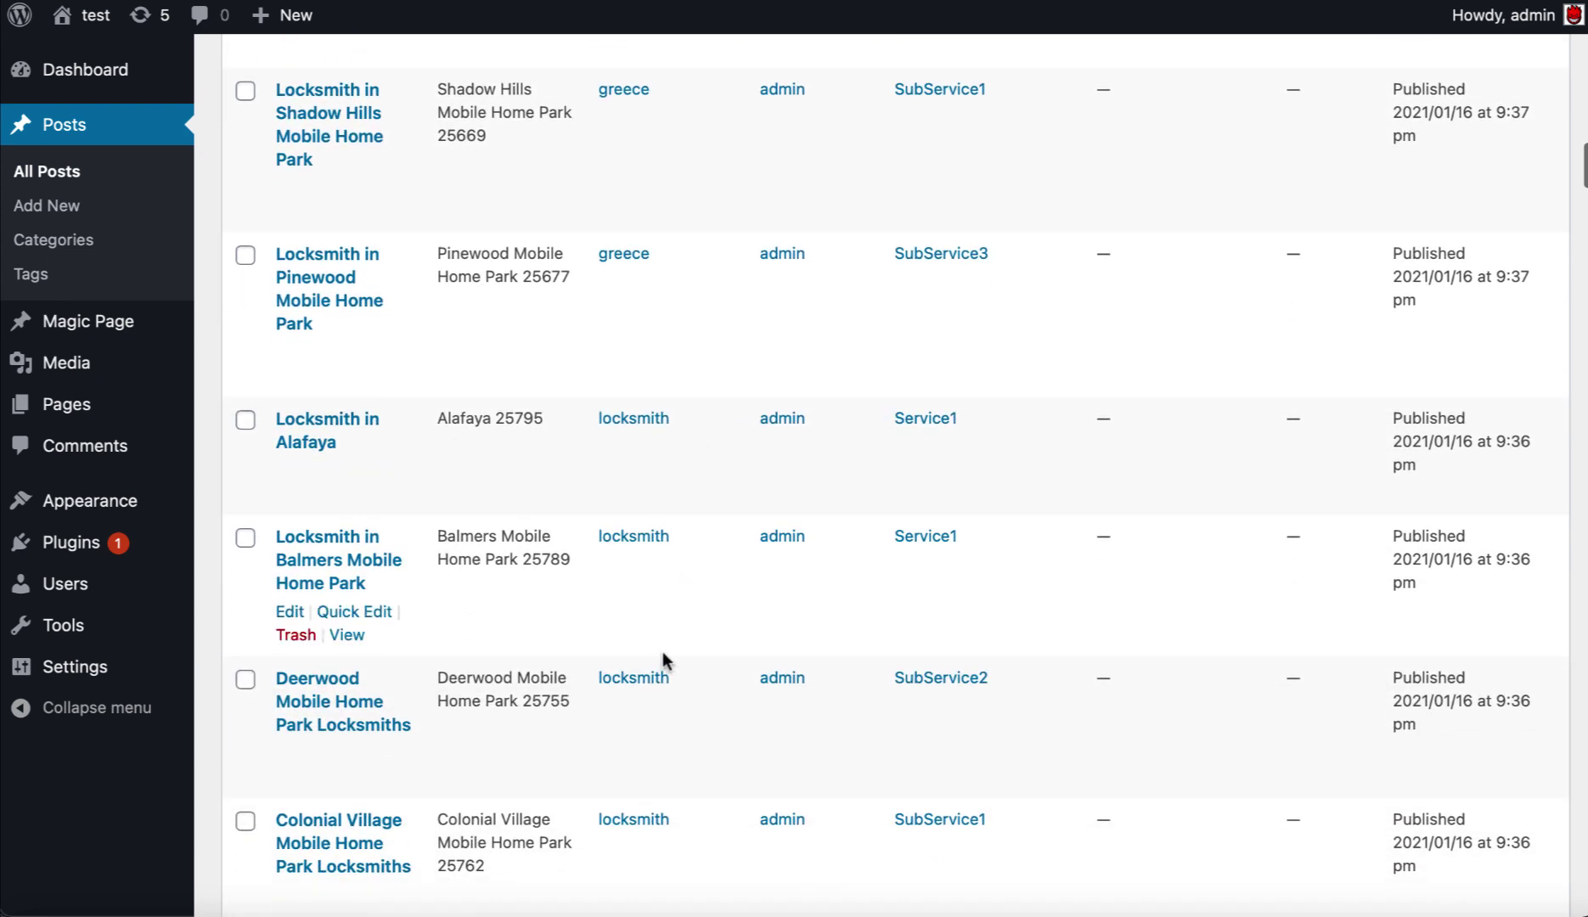
scroll(663, 654, "down", 9)
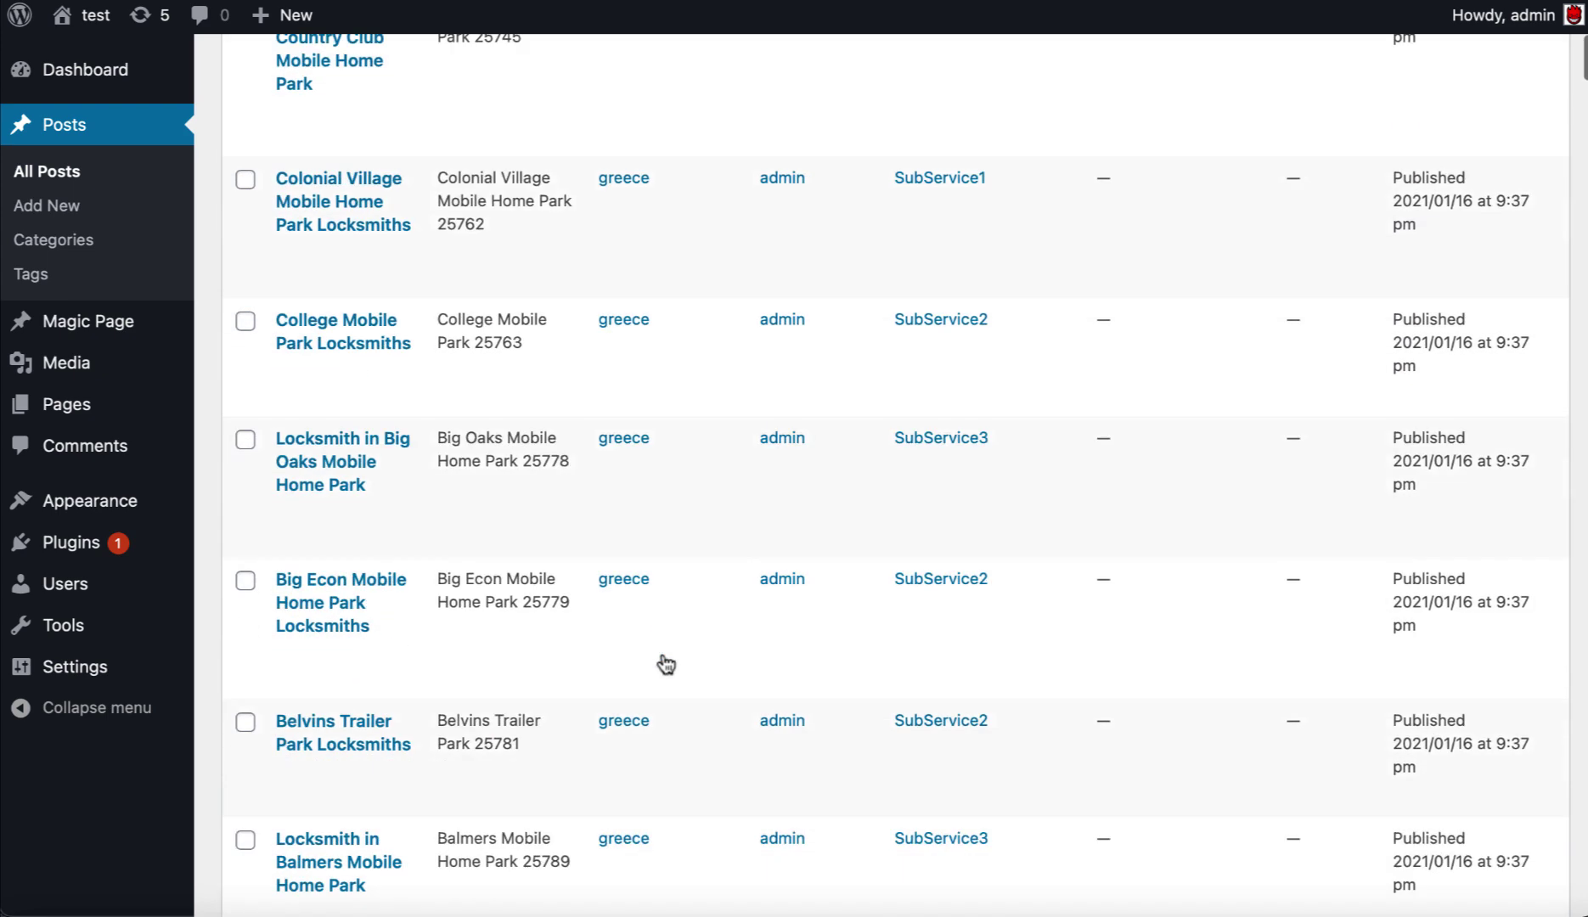
scroll(659, 662, "up", 10)
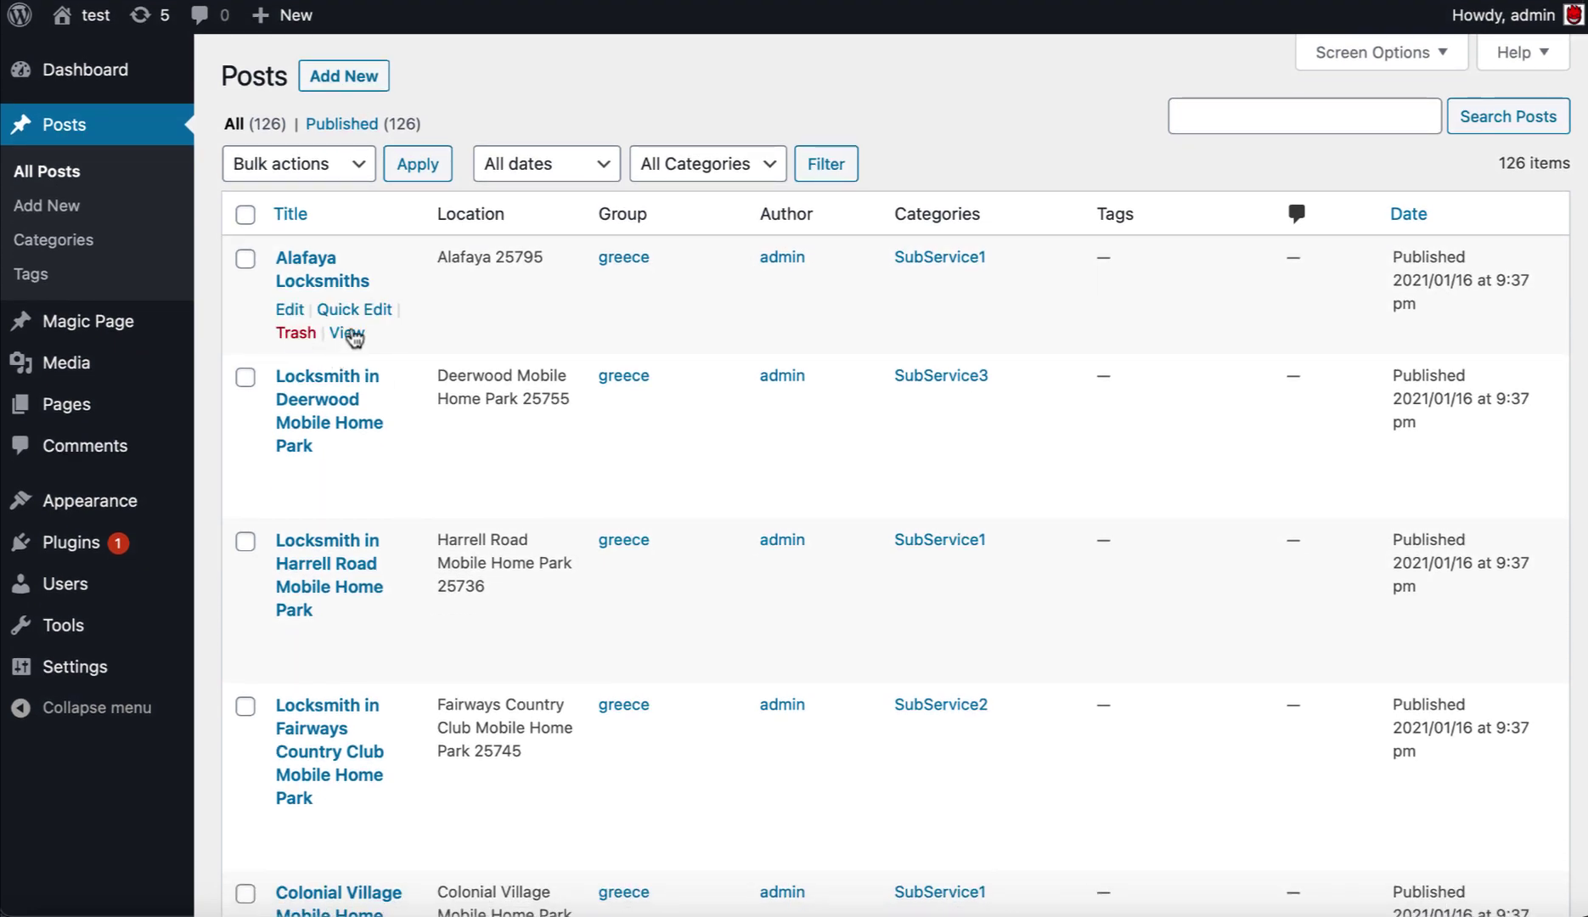
Step: View the 'Alafaya Locksmiths' post on the front end and scroll through its spun locksmith content
left_click(346, 333)
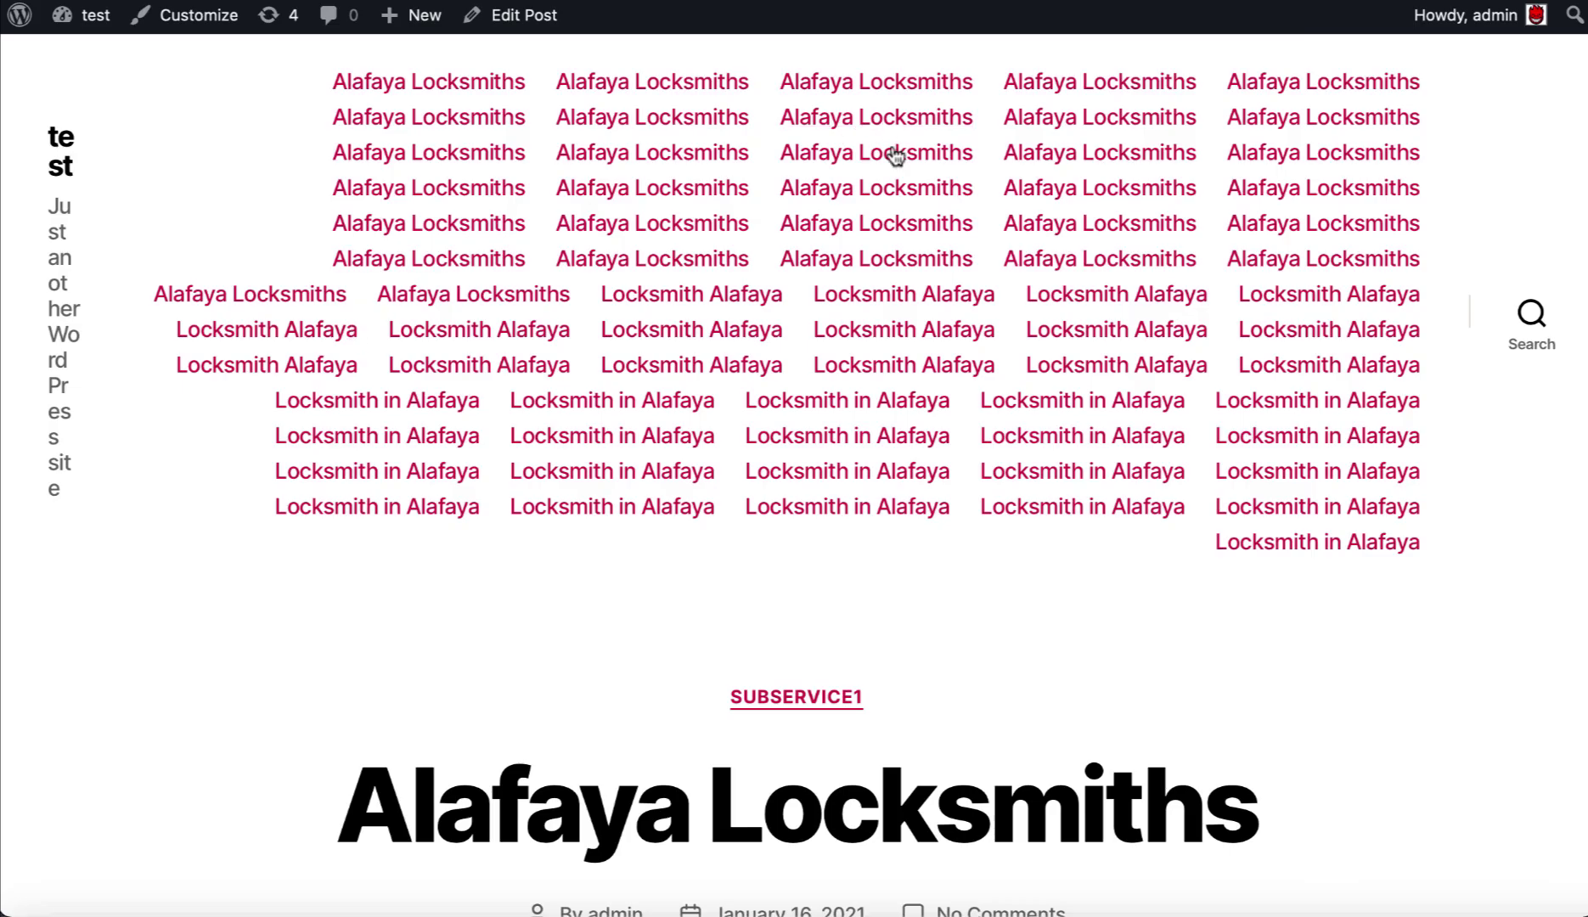
scroll(905, 378, "down", 5)
scroll(906, 385, "down", 6)
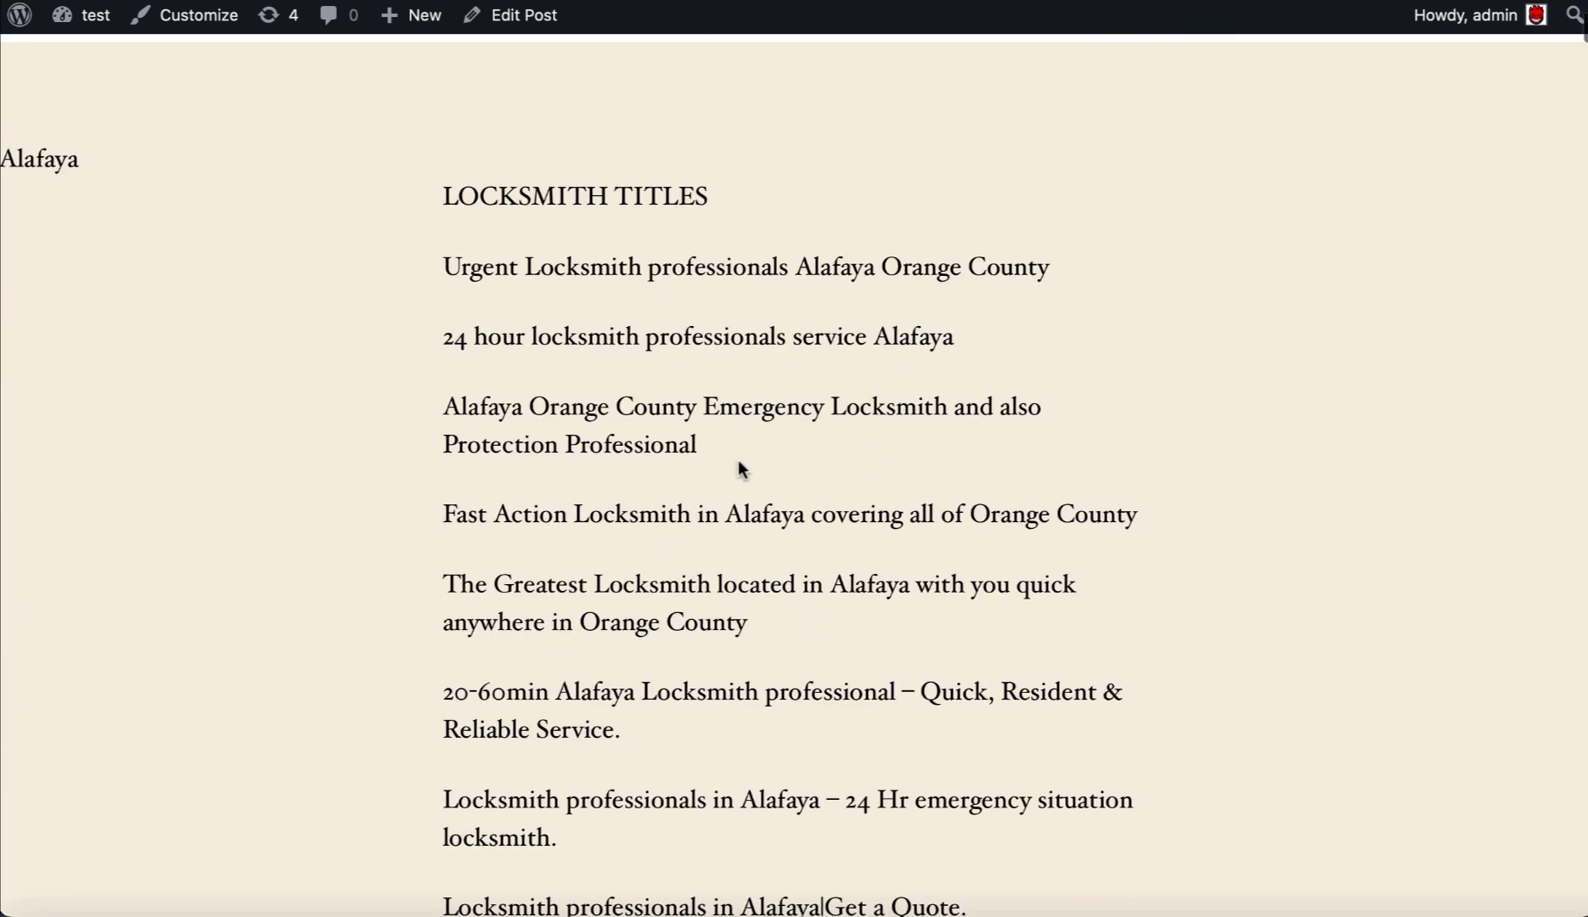
scroll(731, 479, "down", 3)
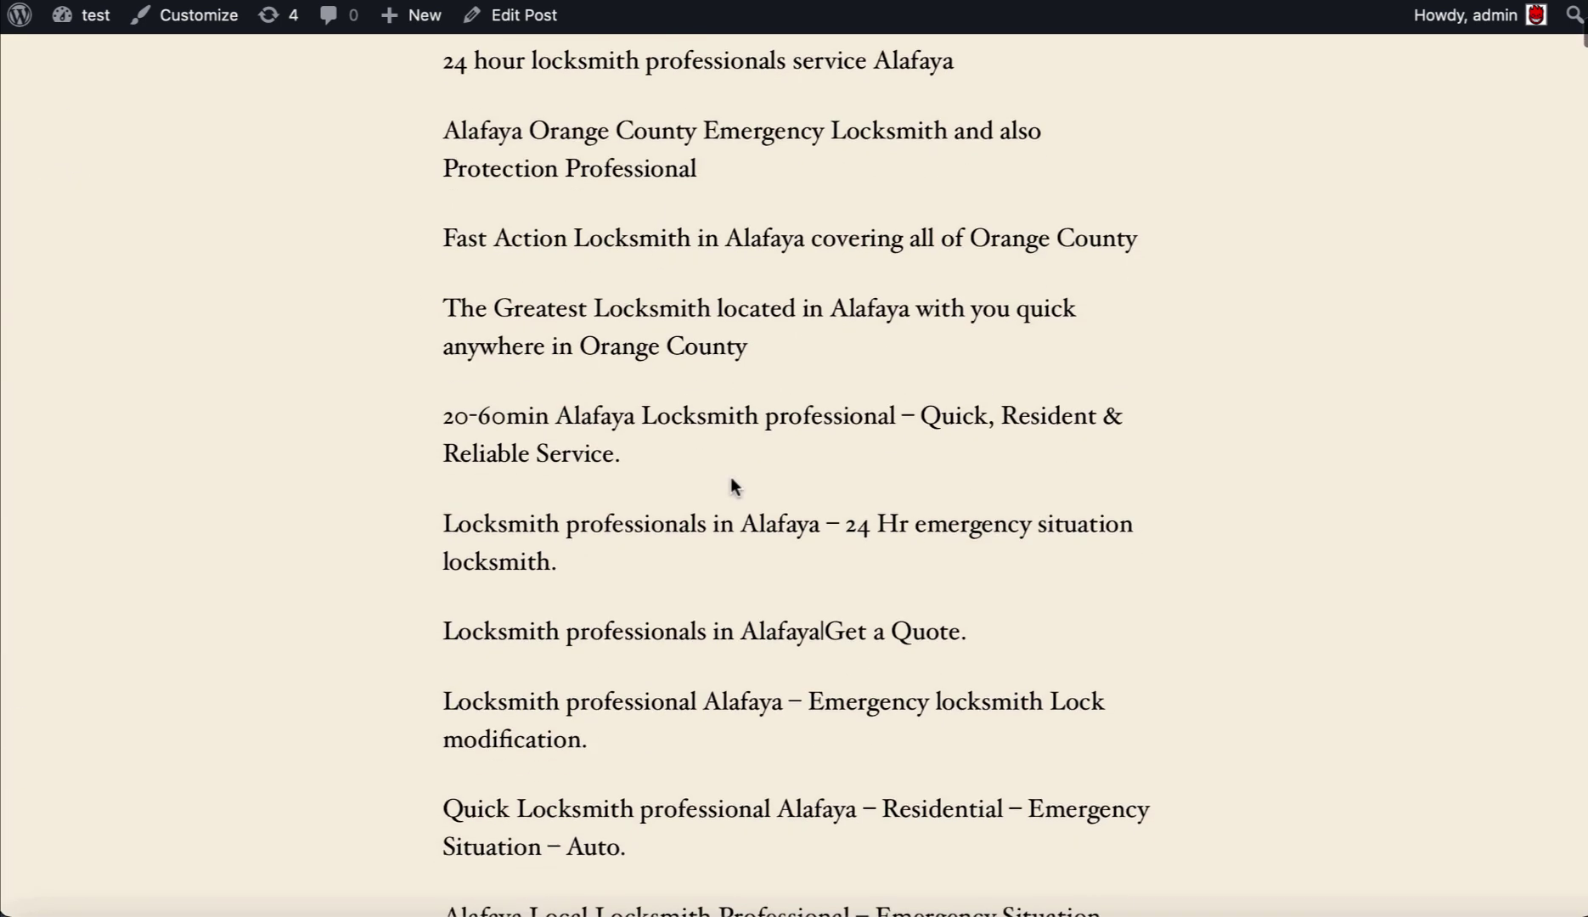
scroll(787, 422, "down", 4)
scroll(789, 419, "up", 1)
scroll(787, 418, "down", 9)
scroll(803, 507, "up", 20)
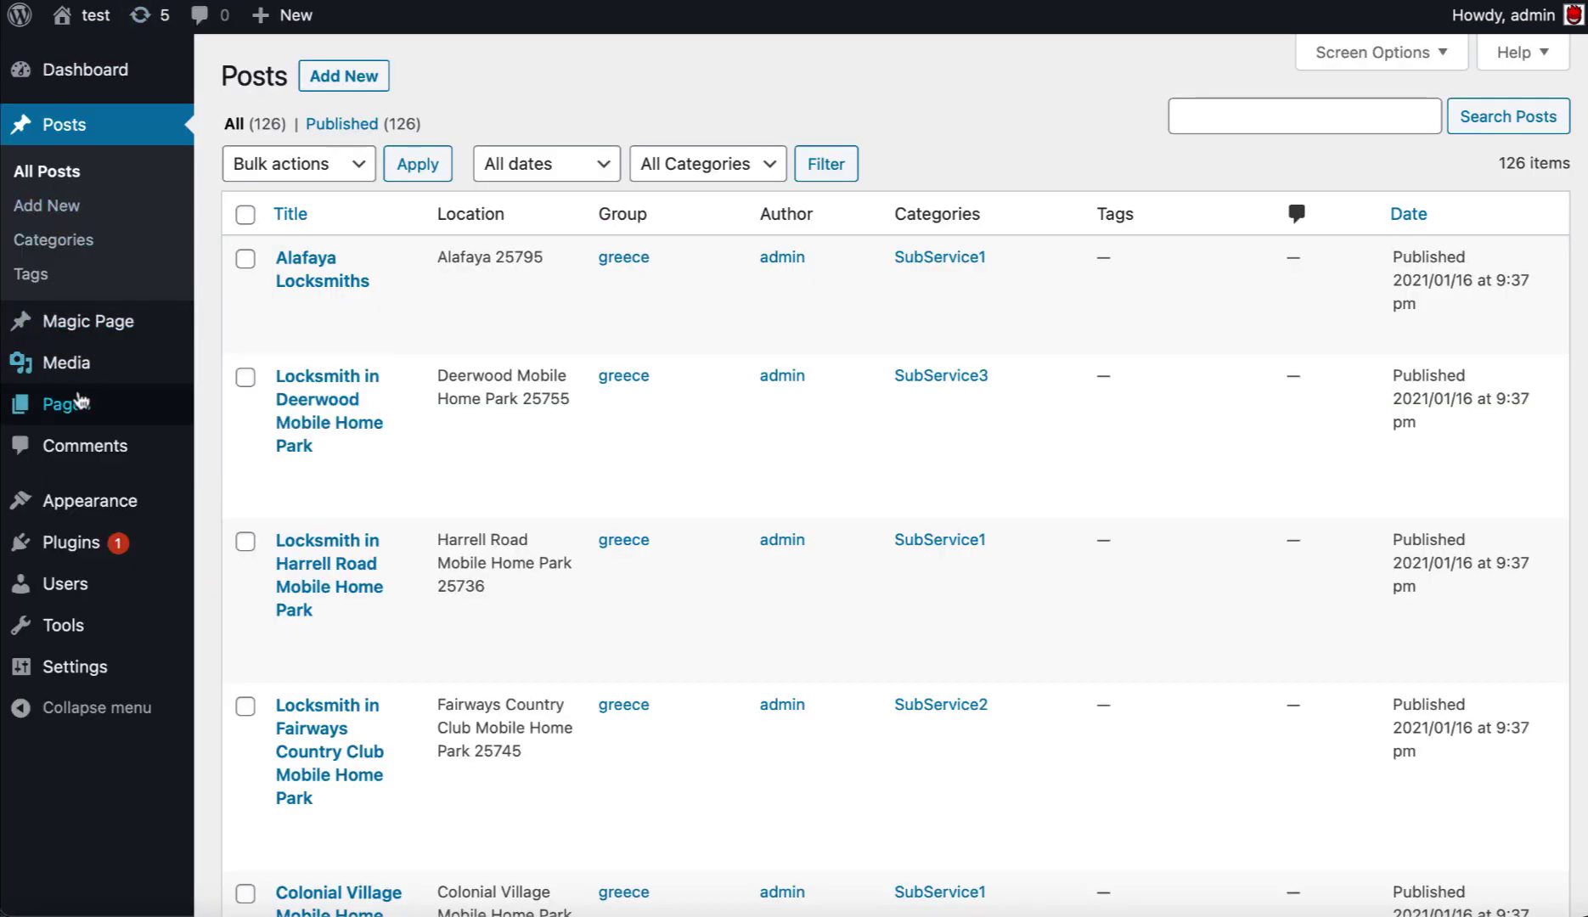
Step: Browse All Pages, showing 69 locksmith-group pages such as 'Aloma Locksmiths'
left_click(78, 408)
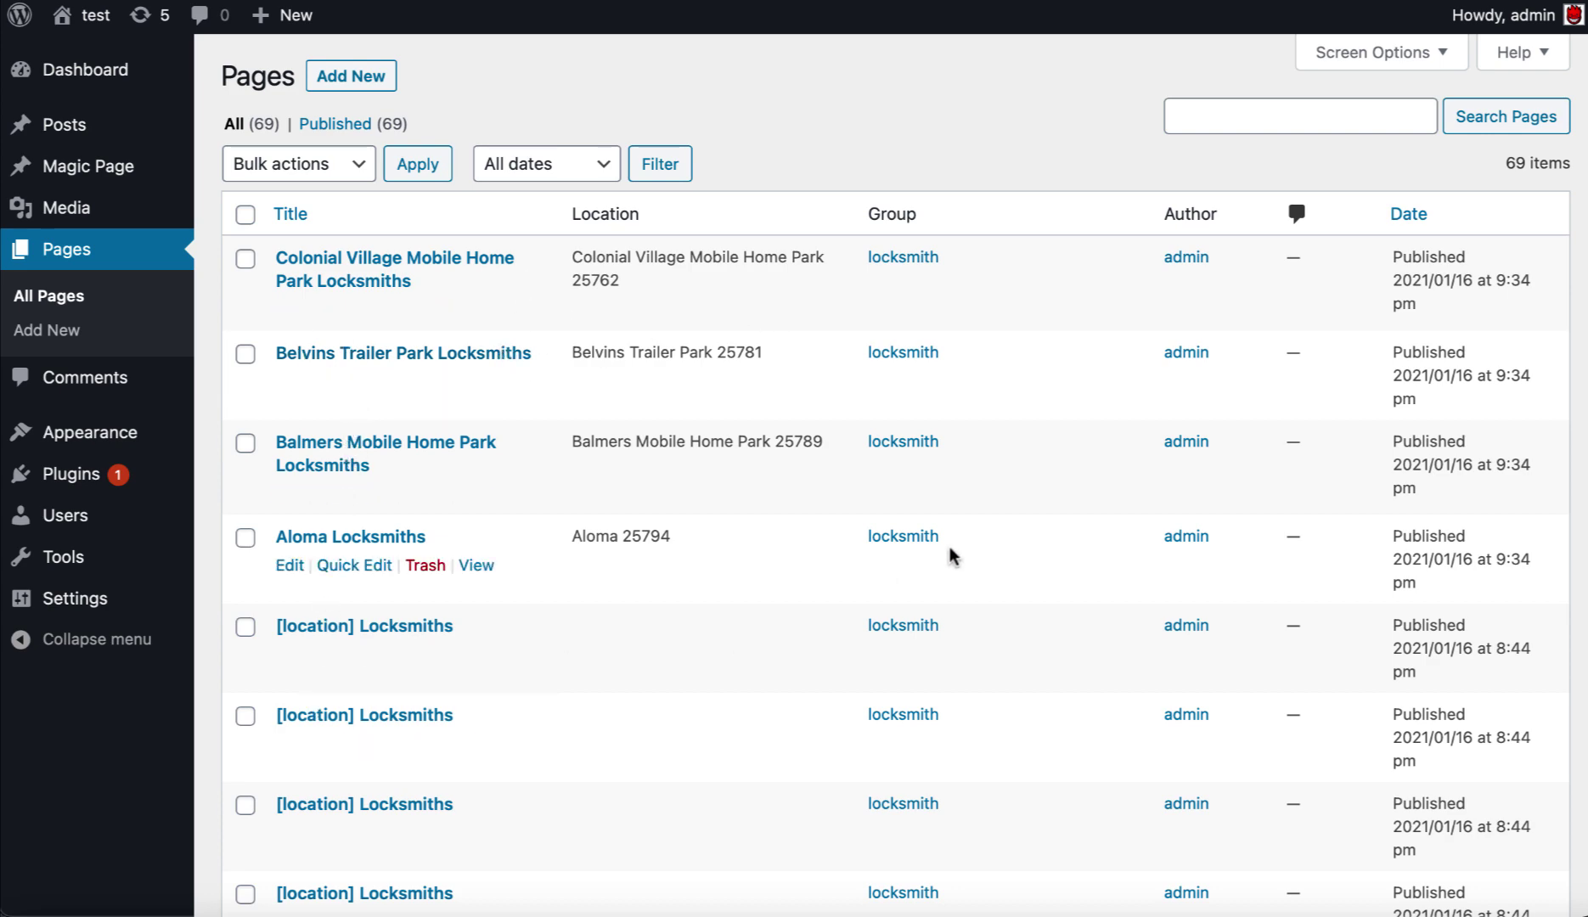
scroll(1139, 654, "down", 4)
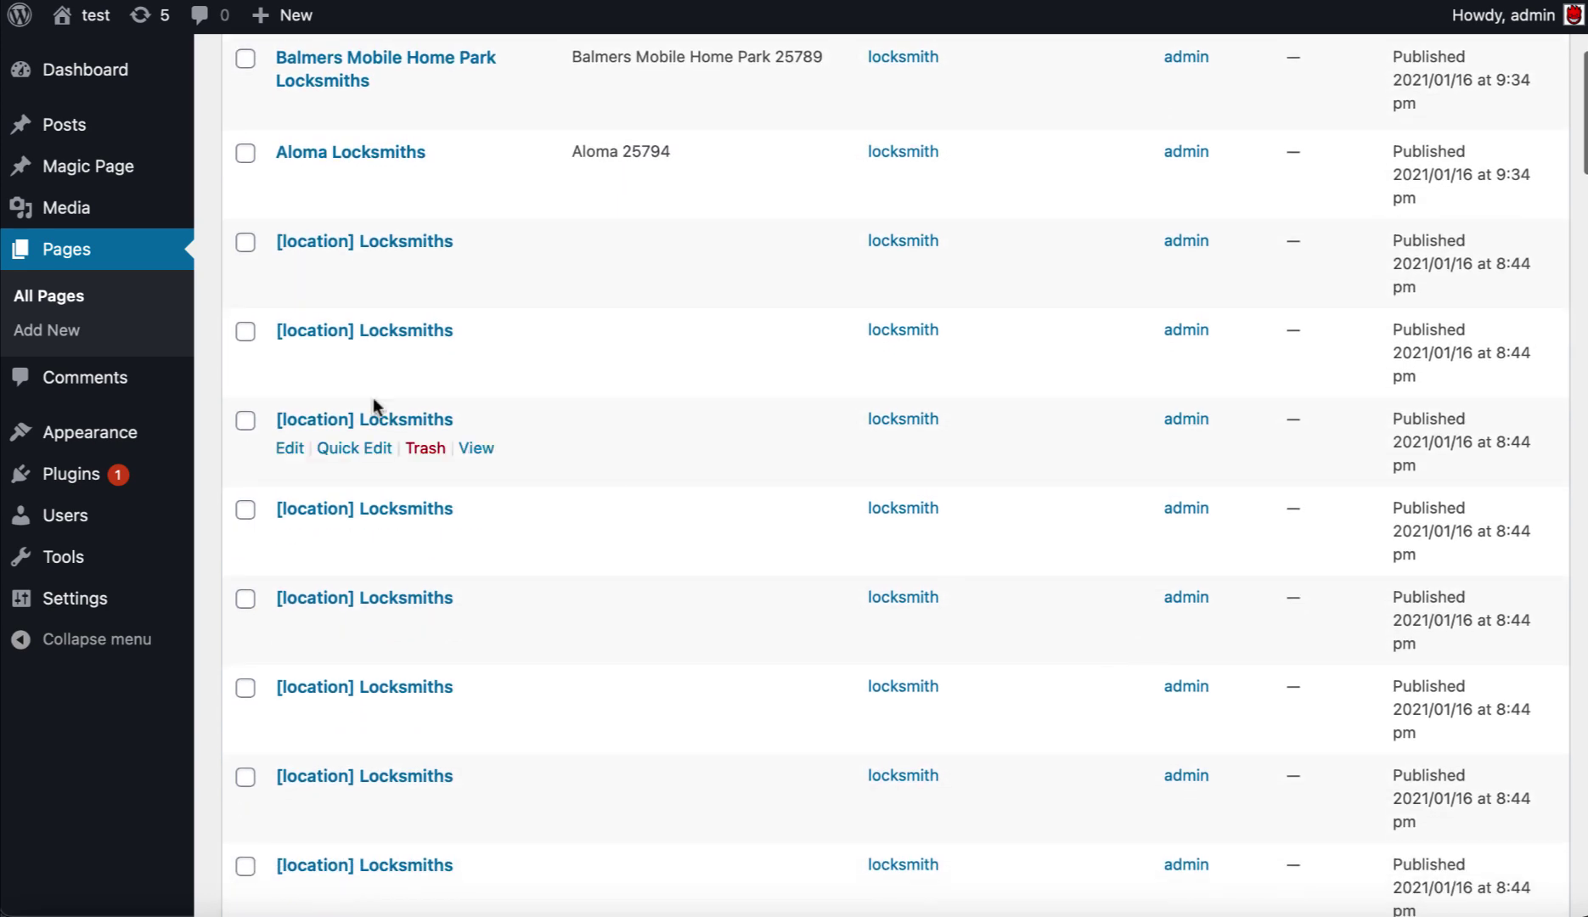
scroll(610, 473, "up", 5)
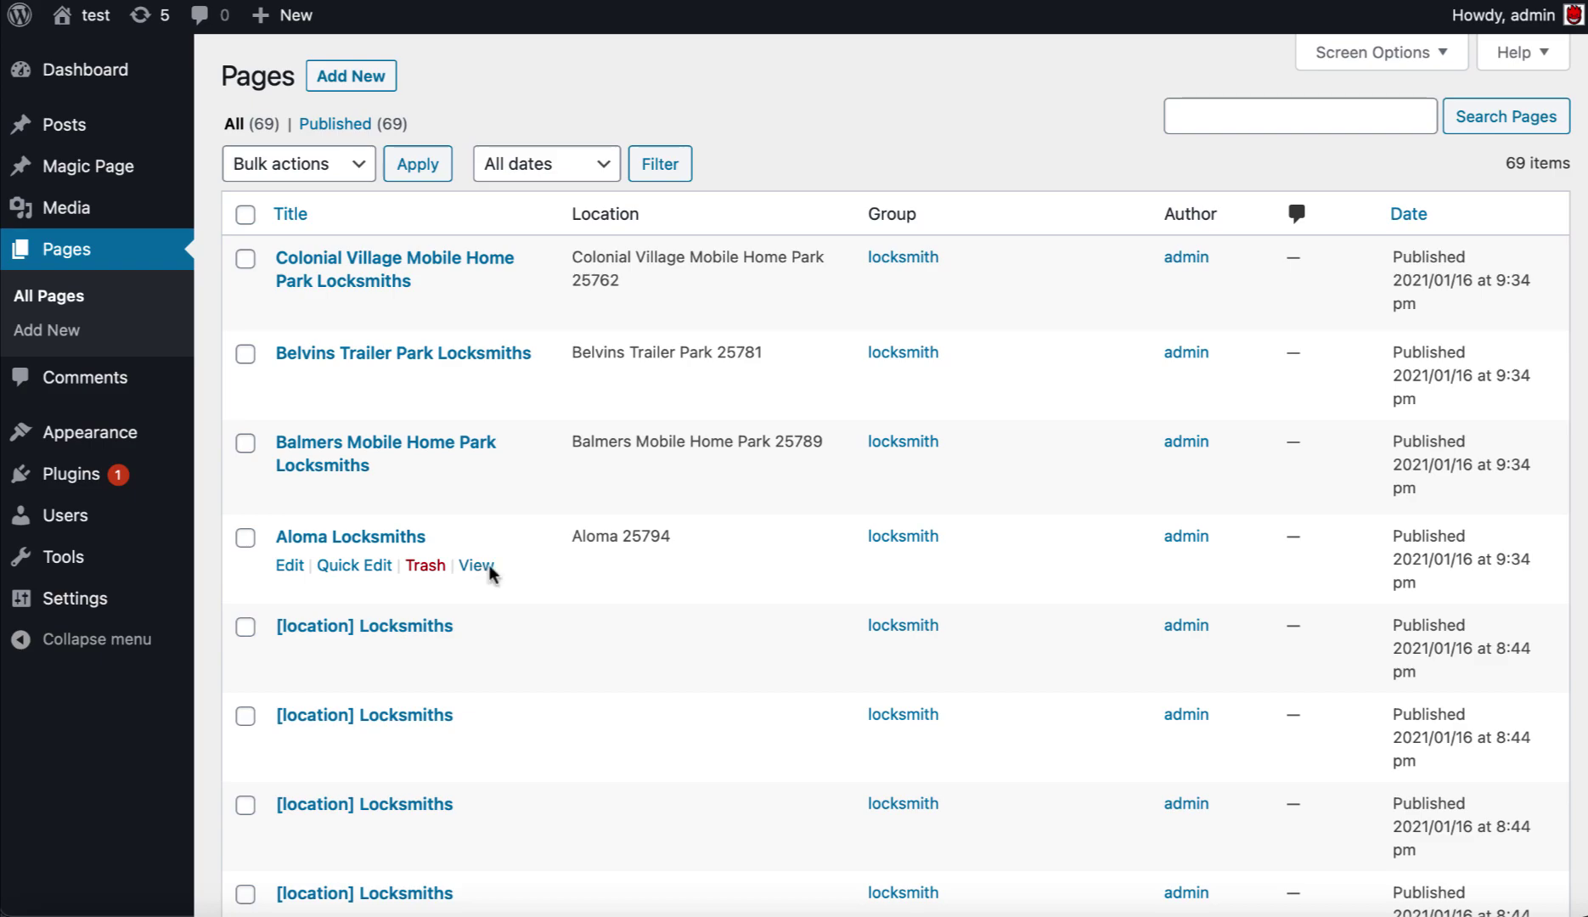
left_click(489, 566)
scroll(834, 534, "down", 10)
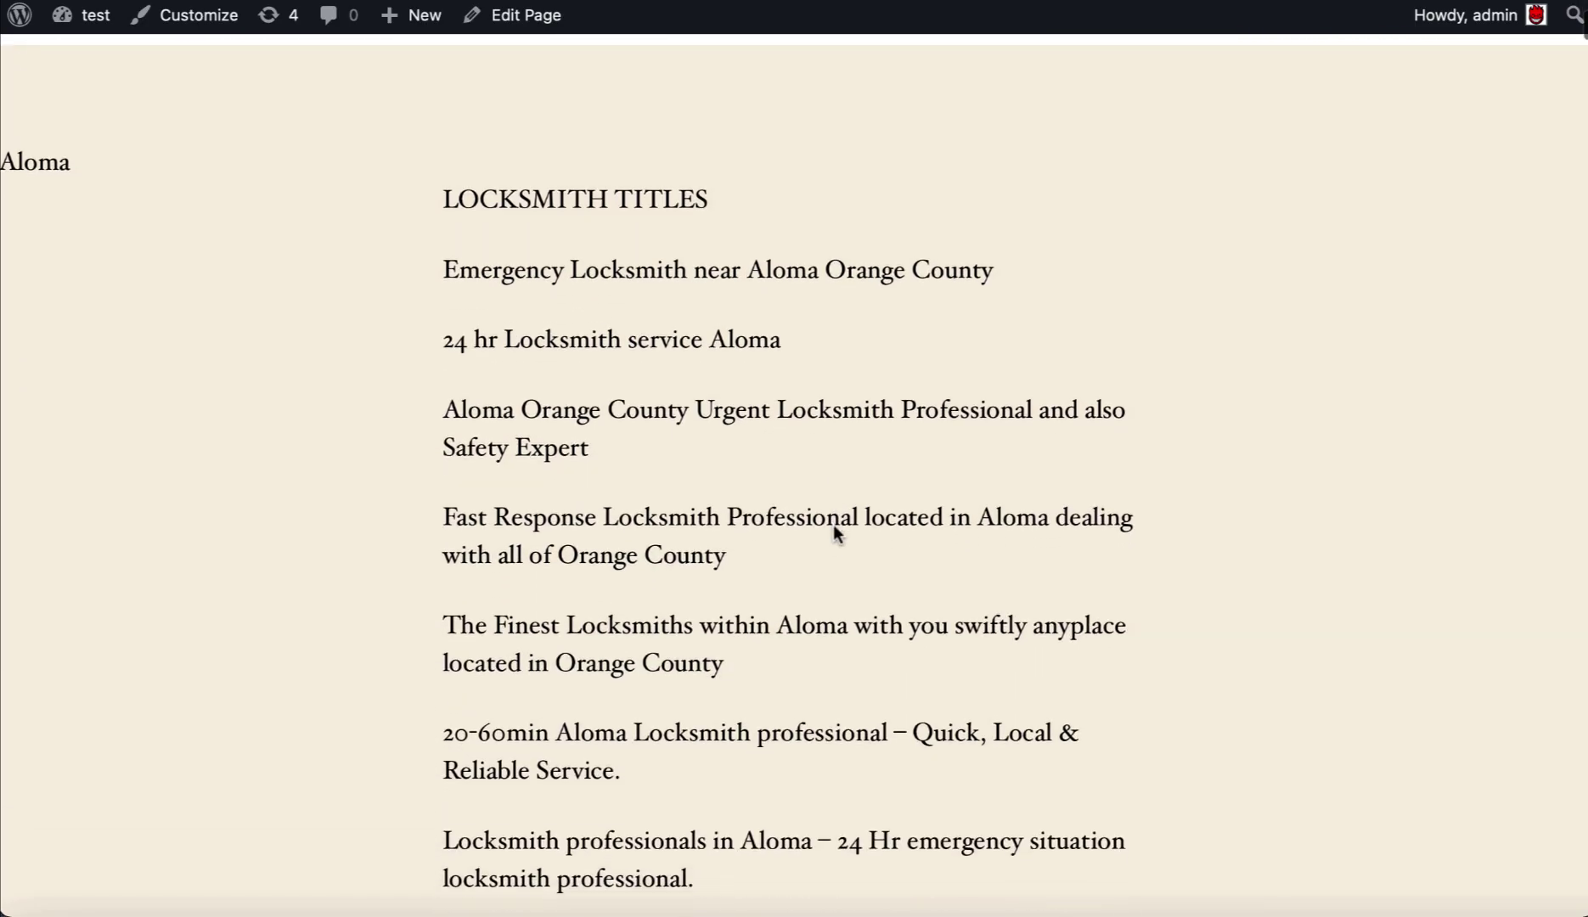
scroll(834, 526, "down", 10)
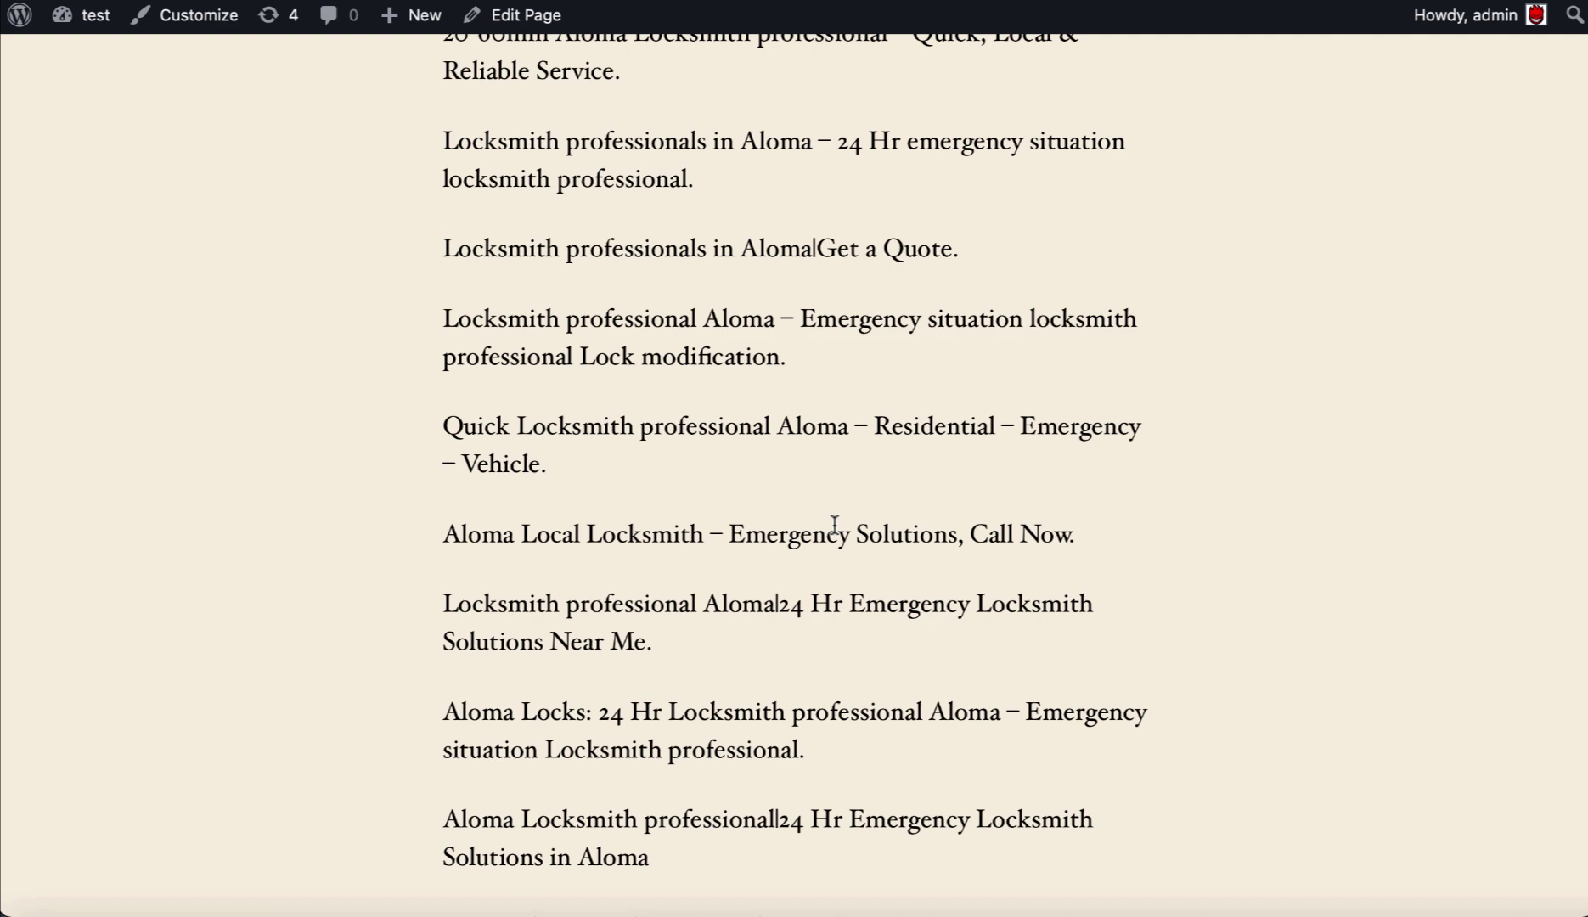
scroll(834, 523, "down", 15)
scroll(834, 521, "up", 20)
scroll(832, 514, "up", 6)
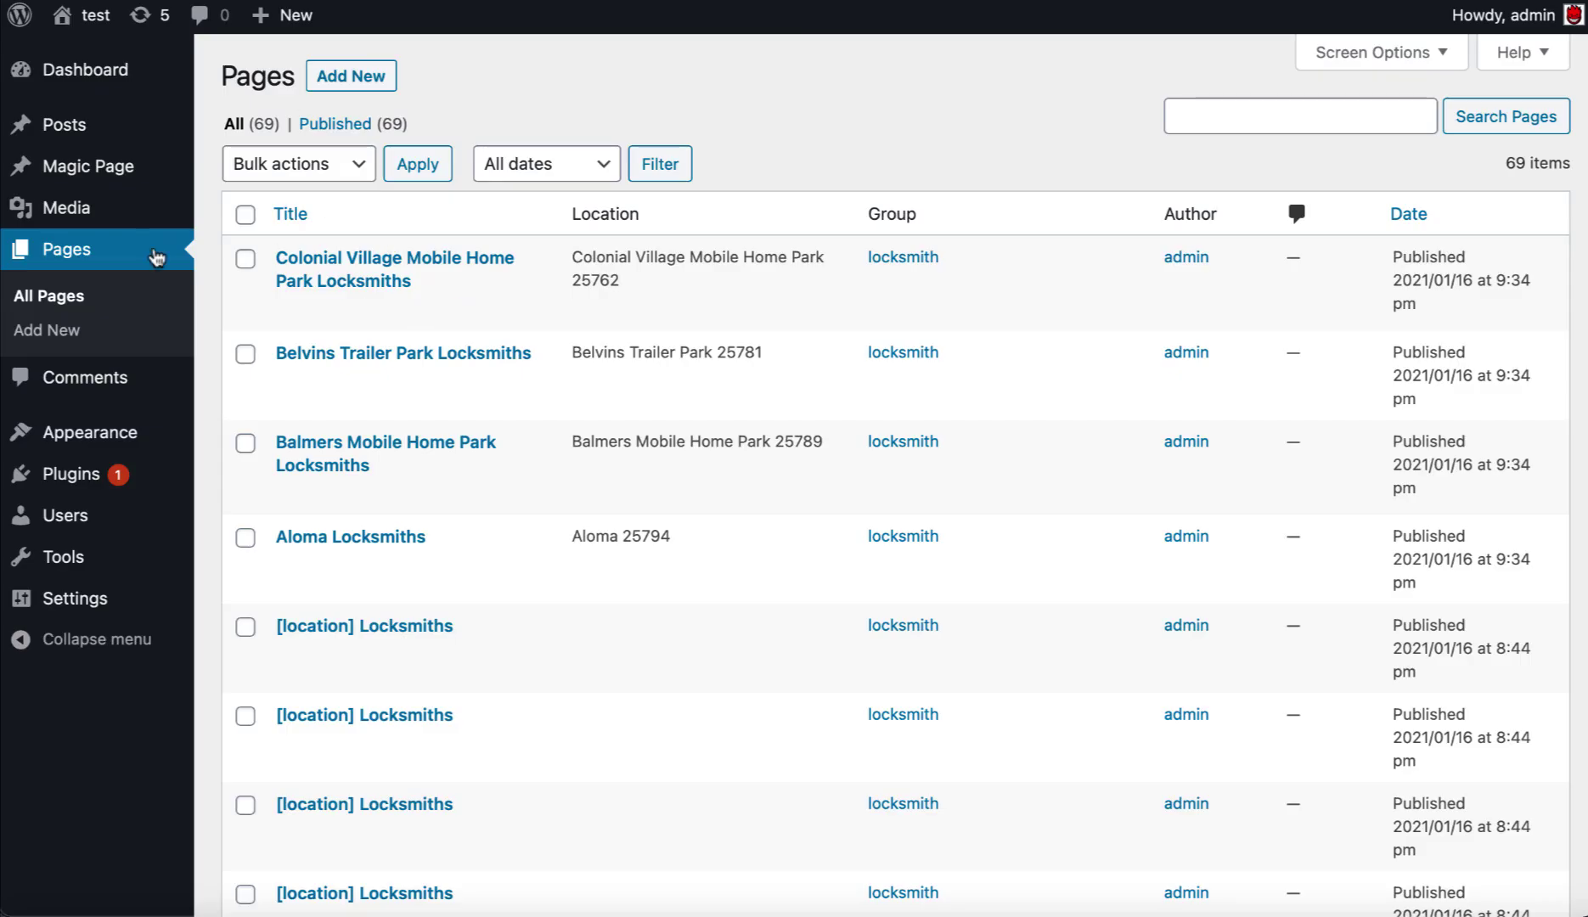
Step: Return to the Magic Page template list and the 'Locksmith [location]' template with its spintax title
left_click(78, 167)
mouse_move(290, 286)
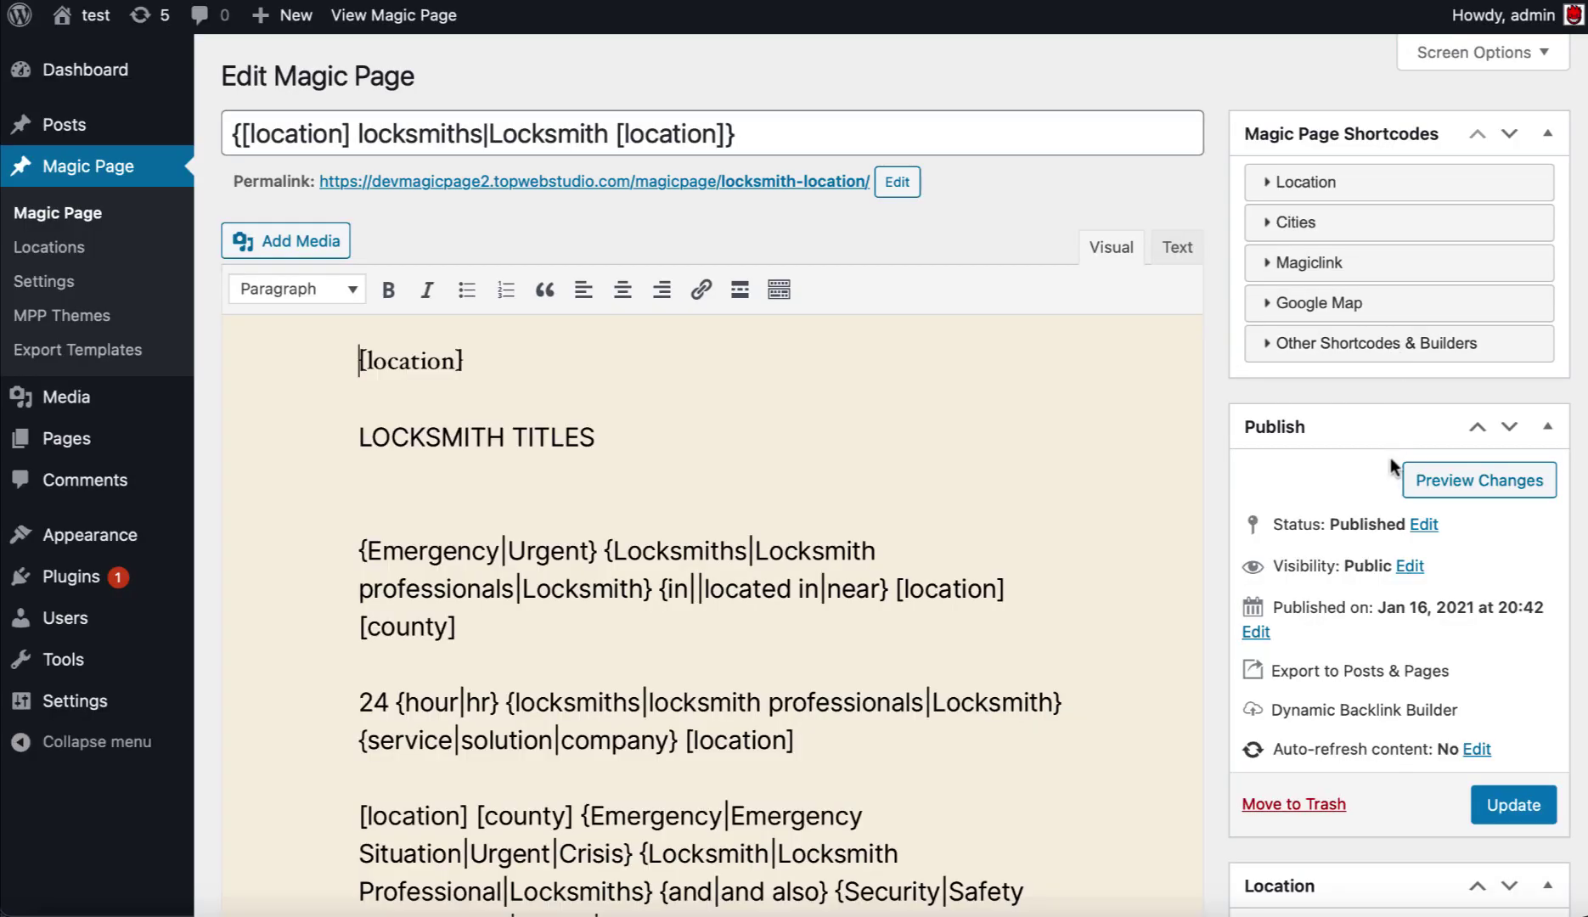
scroll(1391, 491, "down", 3)
scroll(1391, 491, "down", 10)
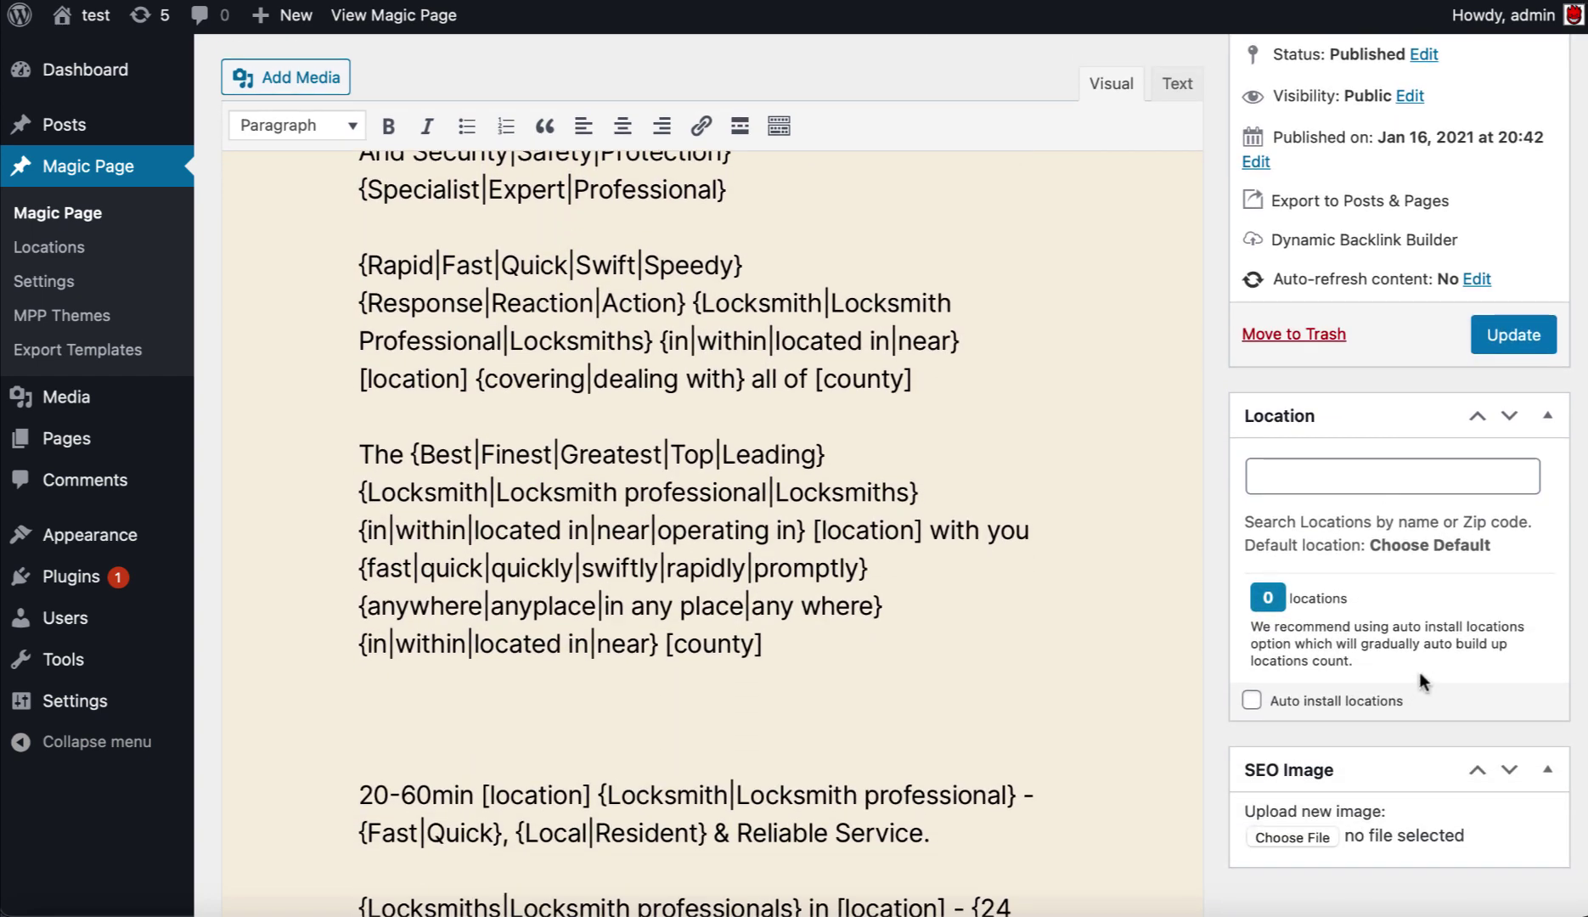
scroll(1419, 671, "up", 8)
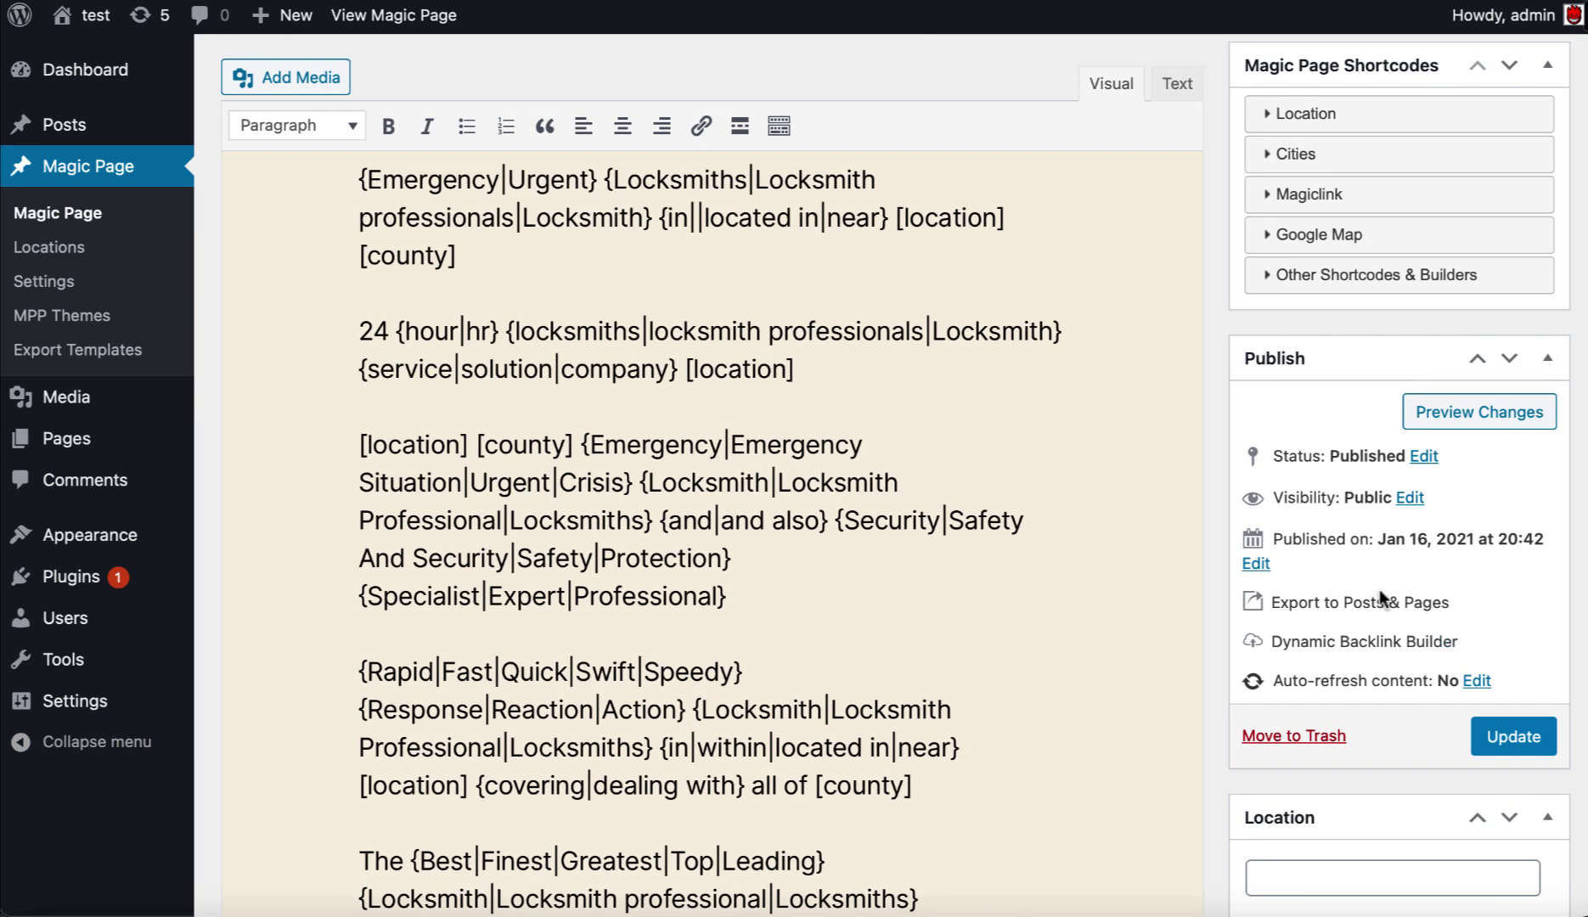
scroll(1380, 597, "up", 3)
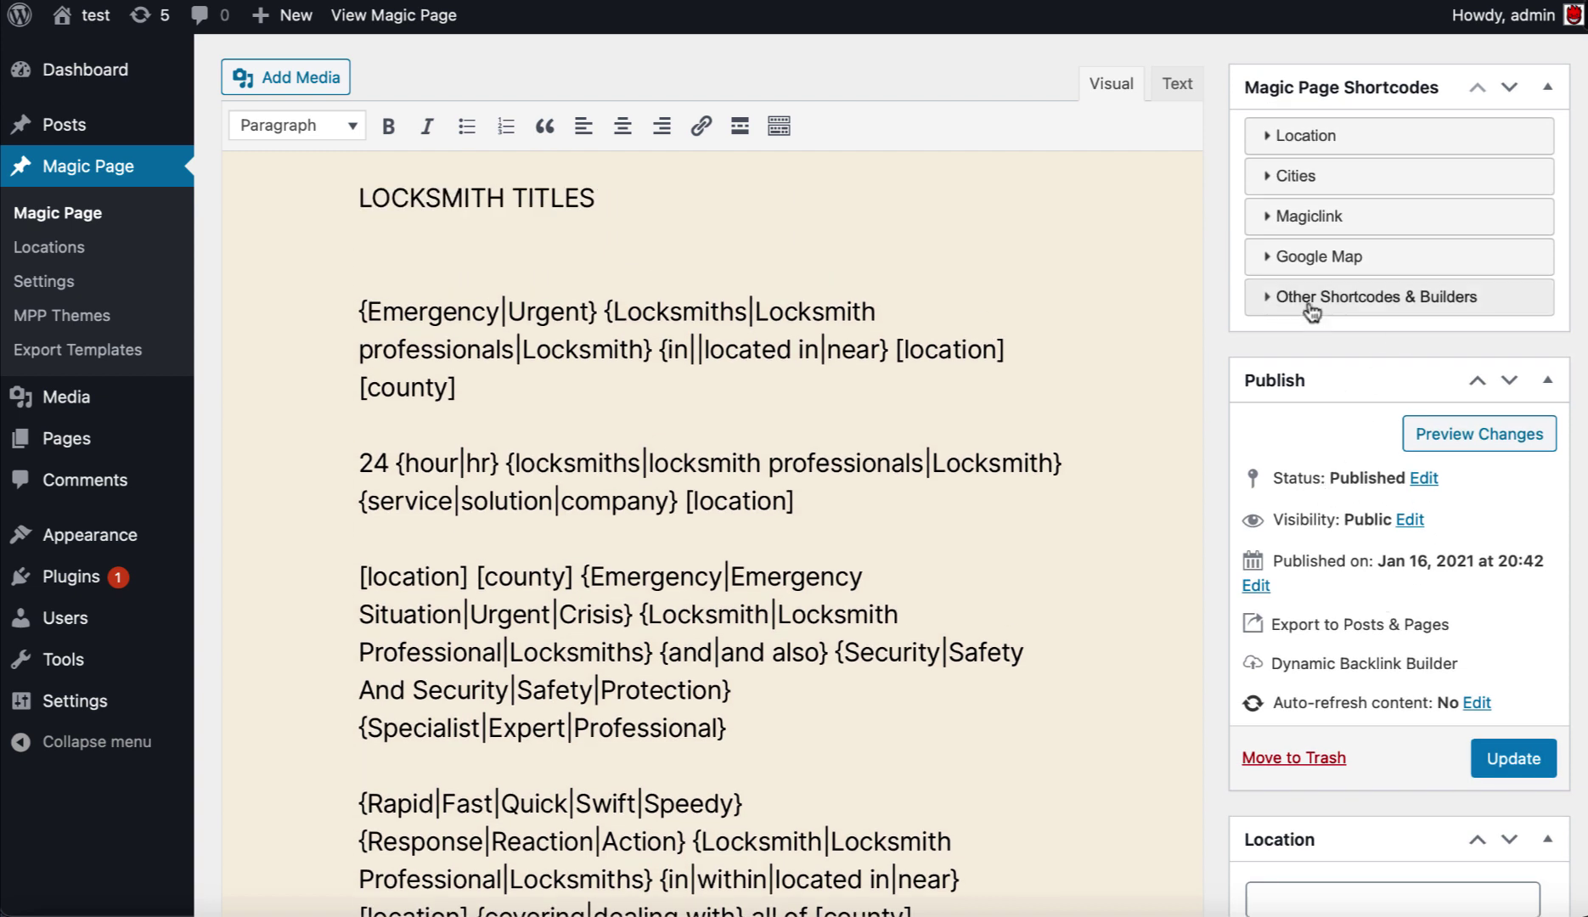